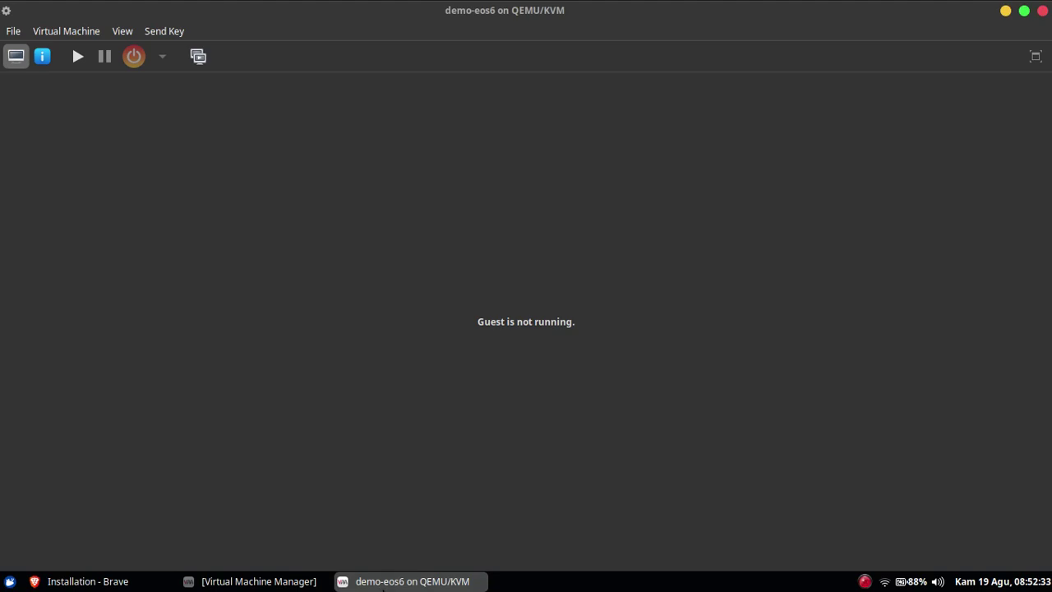
left_click(255, 581)
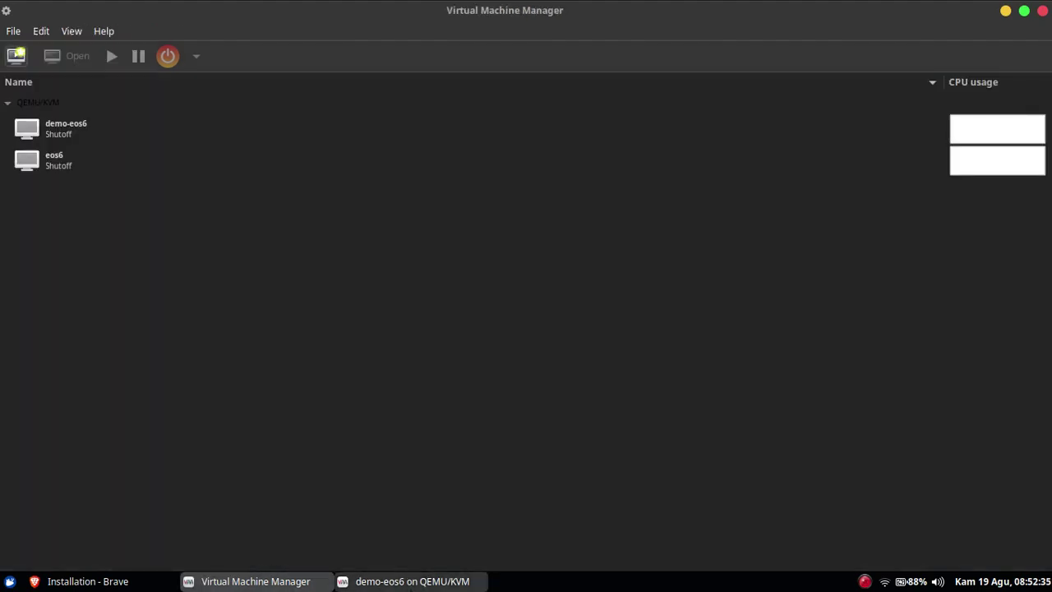
left_click(411, 581)
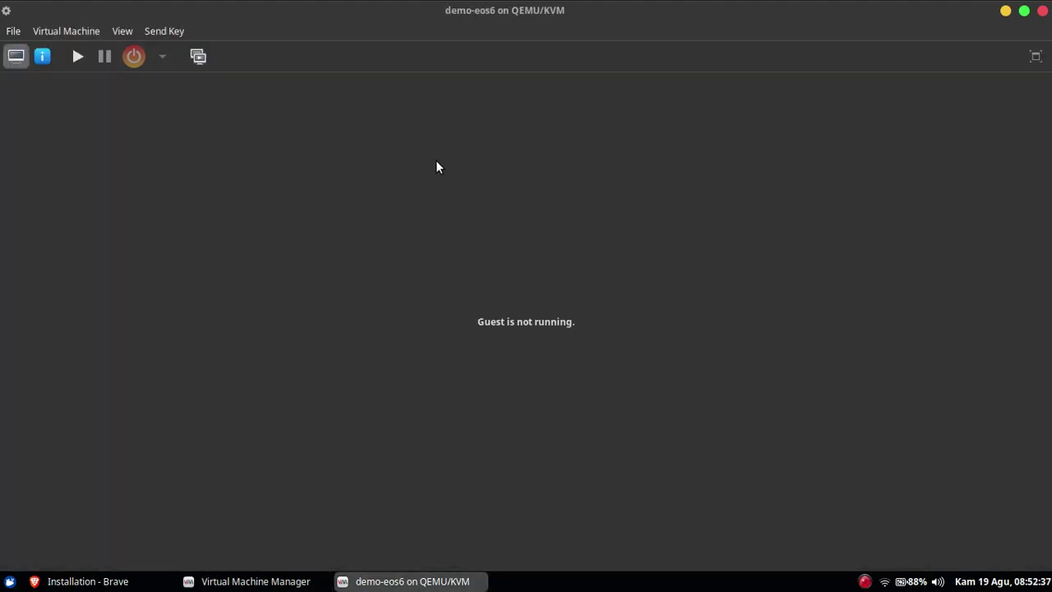
left_click(78, 61)
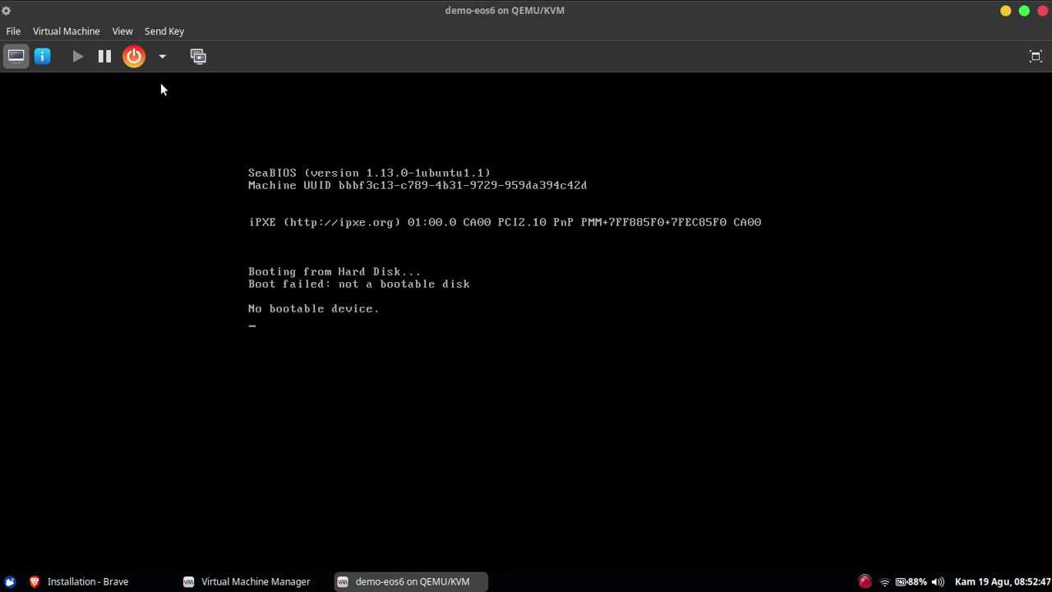
left_click(162, 58)
left_click(140, 97)
left_click(166, 64)
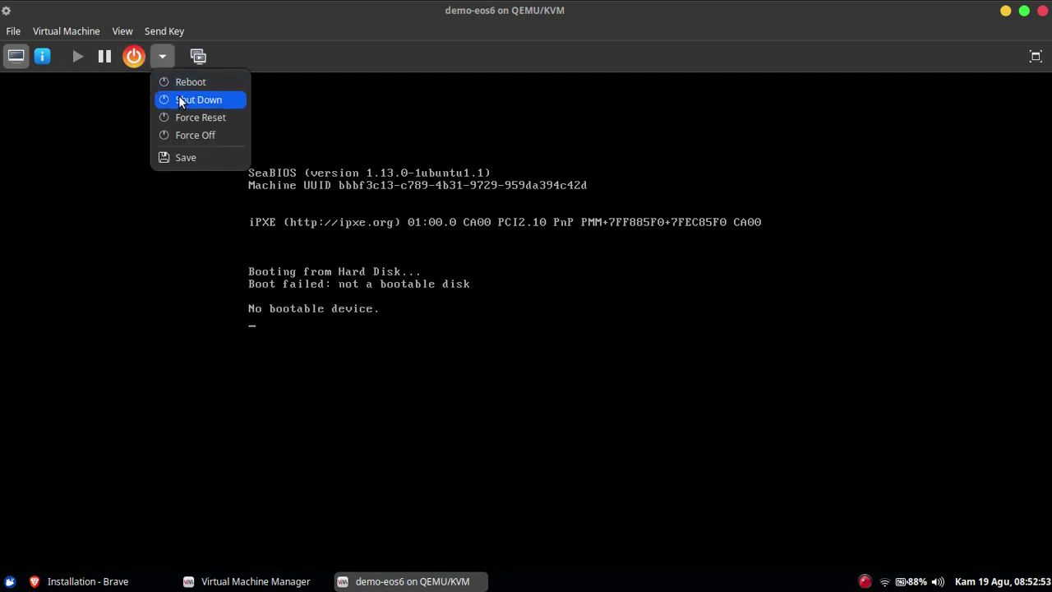
left_click(190, 132)
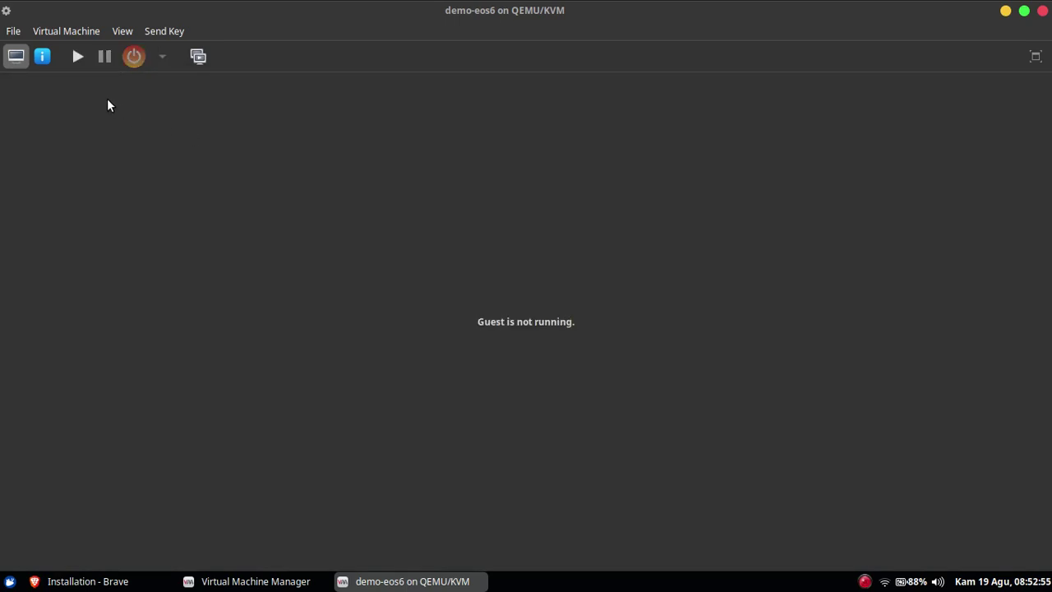
left_click(43, 57)
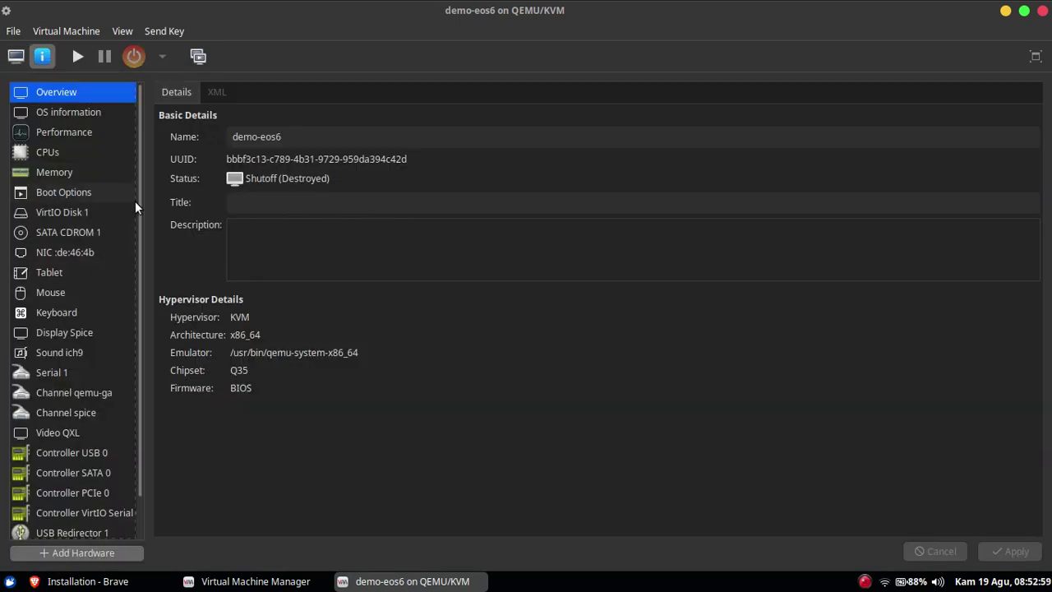
Attach elementaryos-6.0-stable.20210810.iso from the ISO-images pool to SATA CDROM 1.
left_click(113, 231)
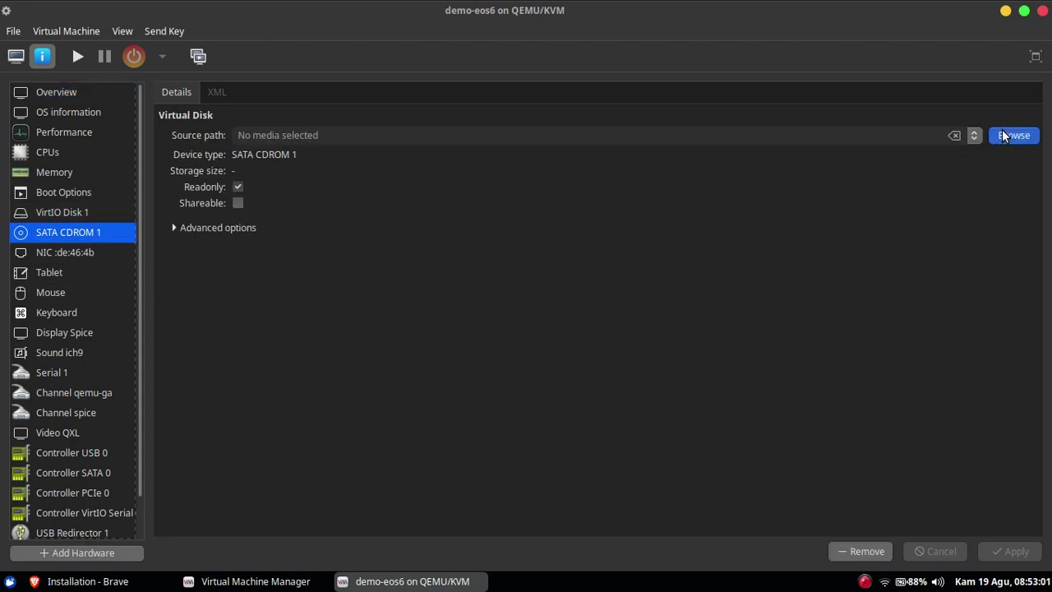
left_click(1013, 136)
left_click(324, 194)
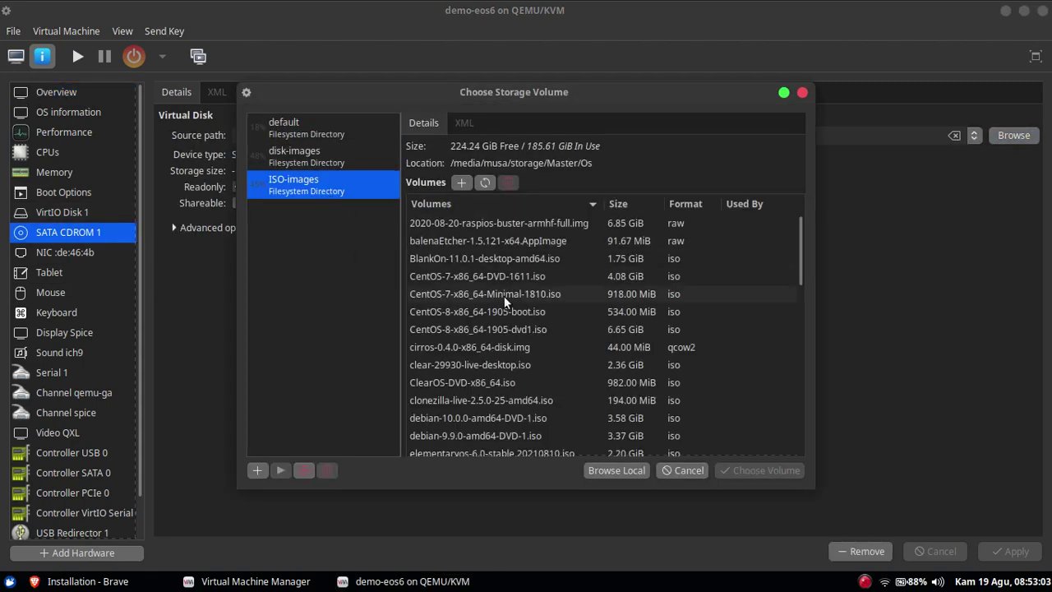
scroll(478, 374, "down", 1)
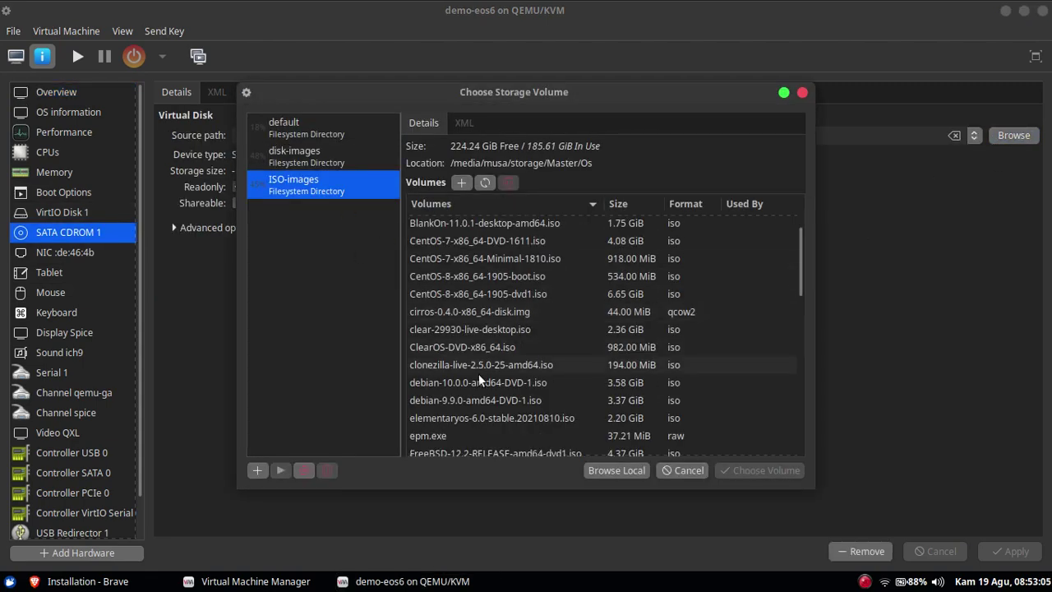
left_click(454, 417)
left_click(765, 470)
Apply the new CD source and start demo-eos6 again.
left_click(15, 56)
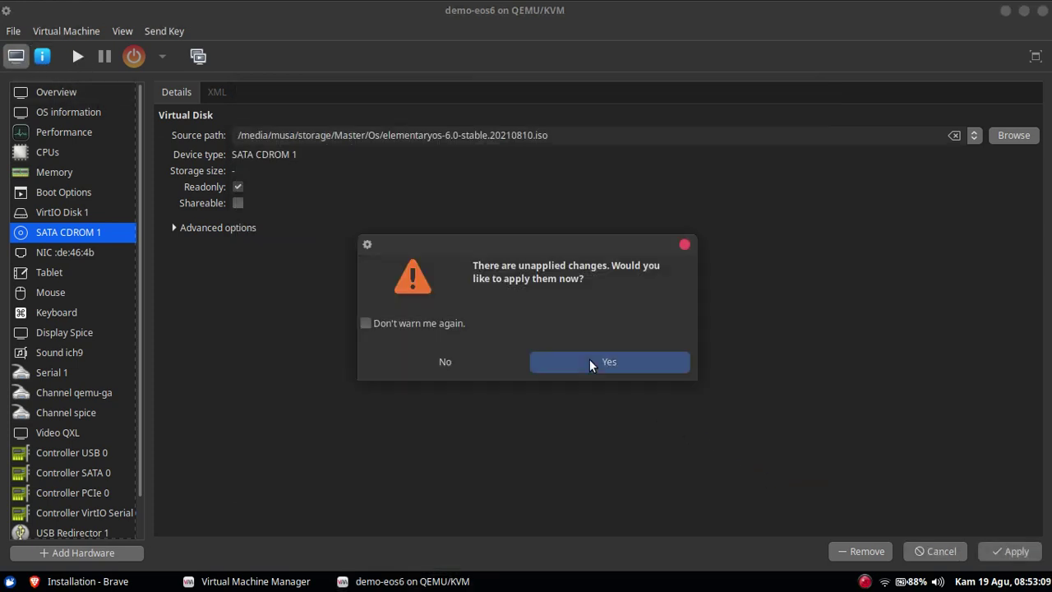
left_click(591, 361)
left_click(78, 57)
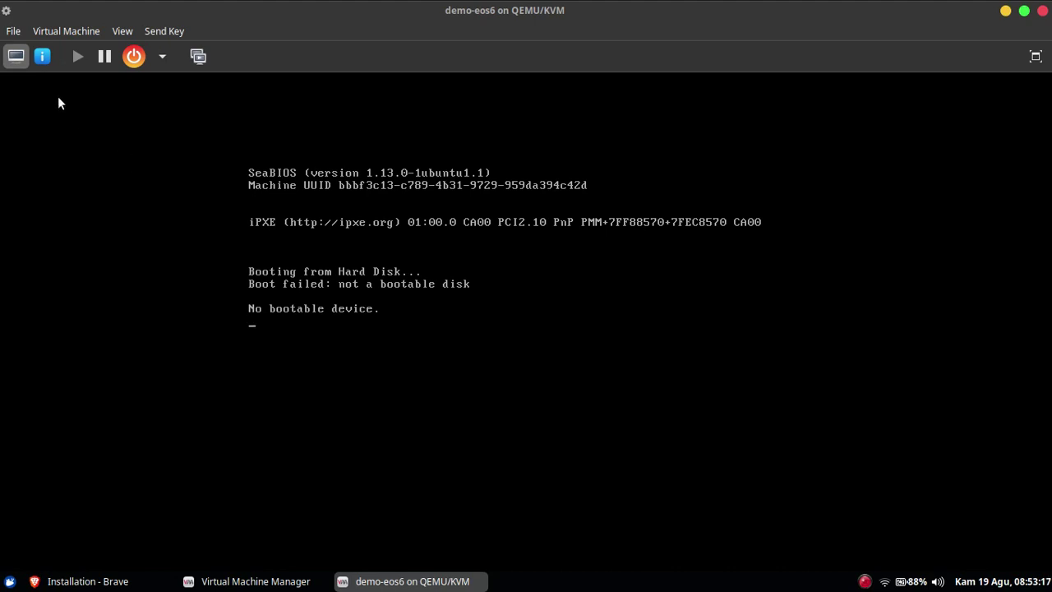
Review the CD drive, overview and VirtIO disk settings in the hardware details.
left_click(43, 56)
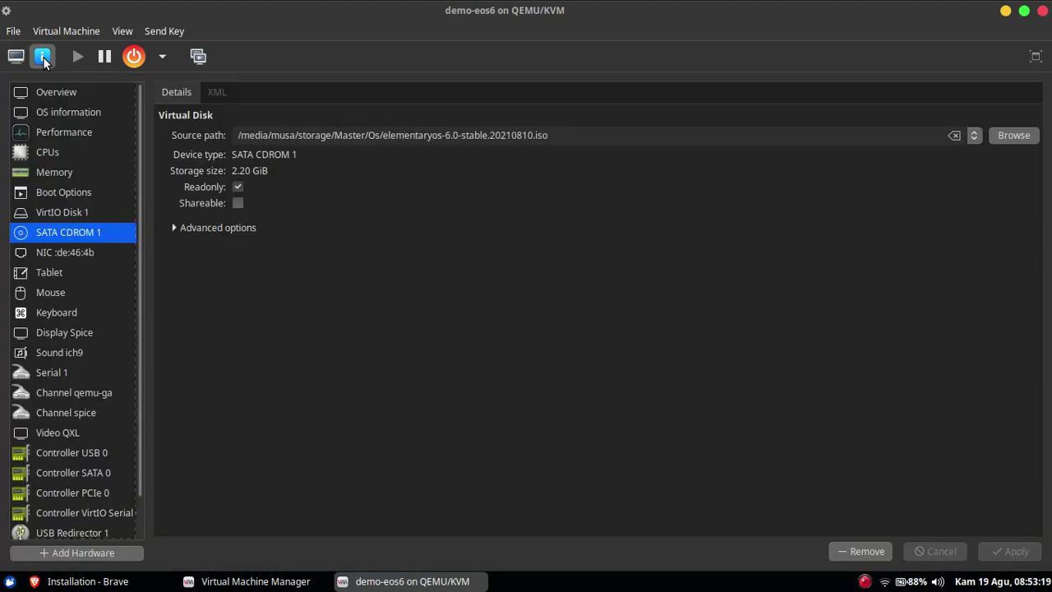
left_click(176, 228)
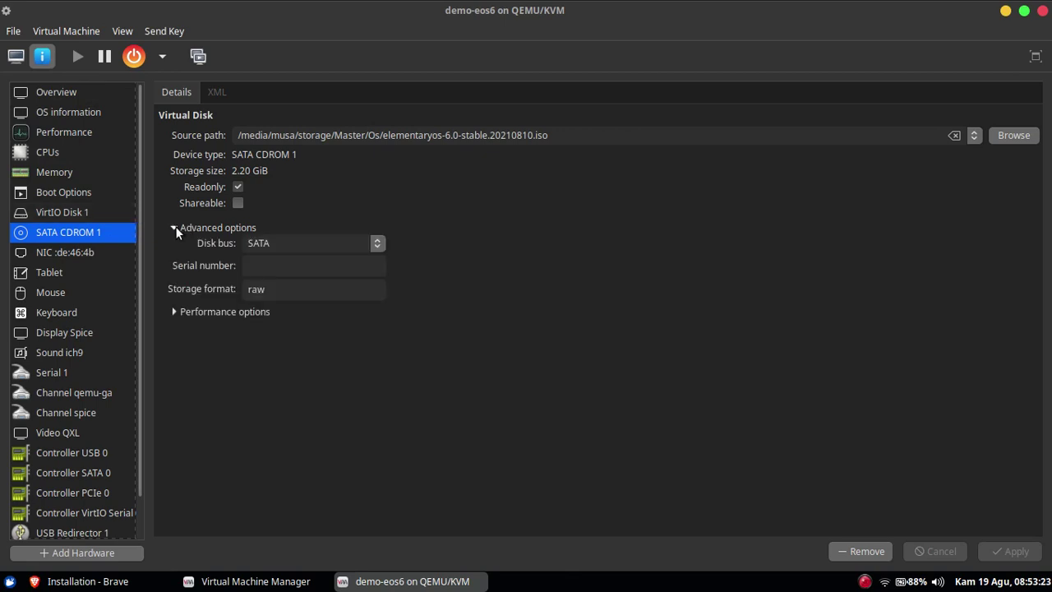
left_click(176, 230)
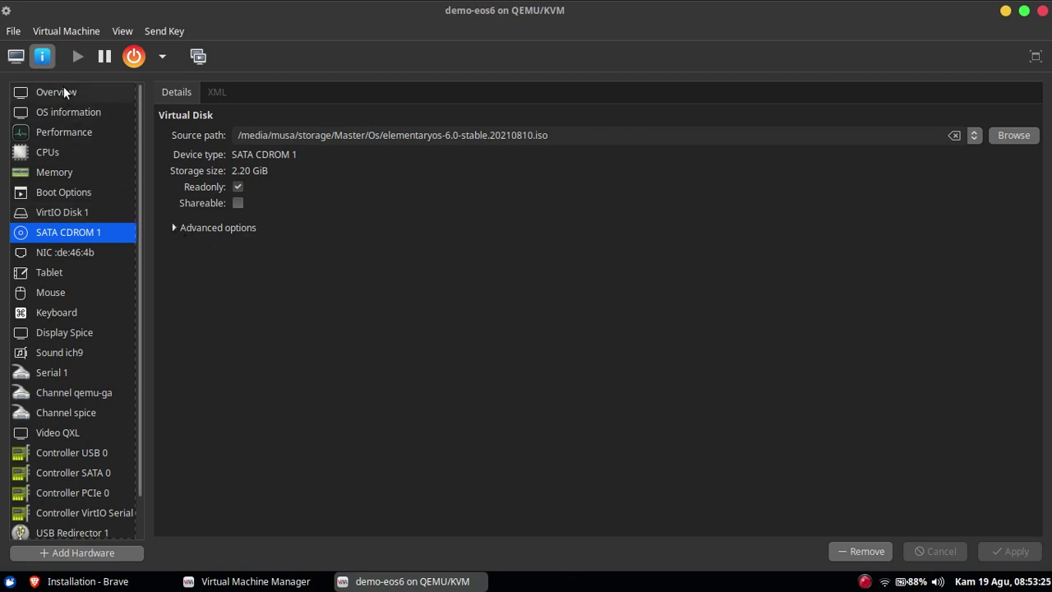
left_click(63, 90)
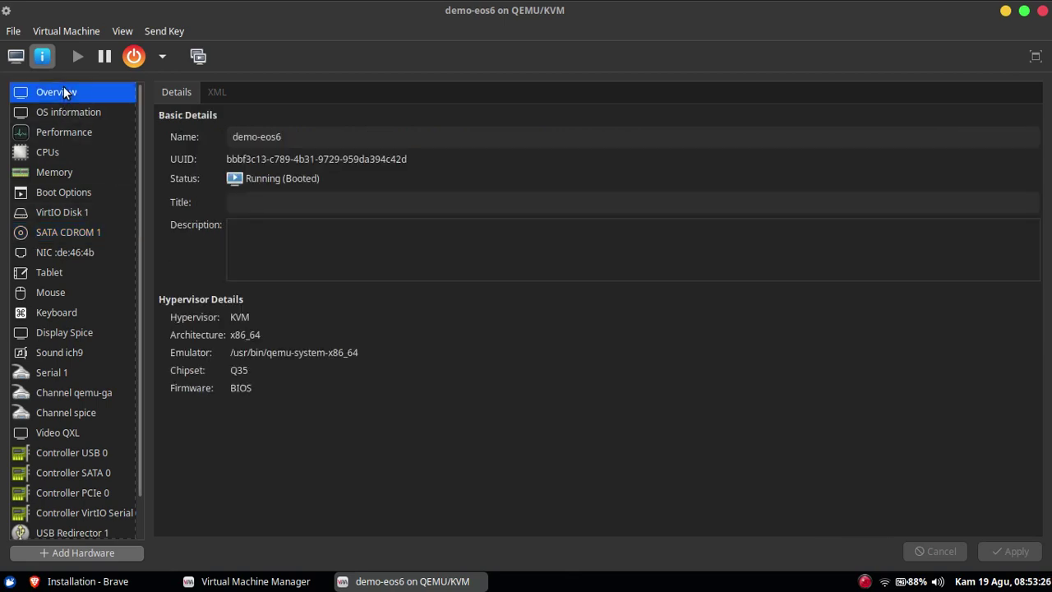
left_click(62, 211)
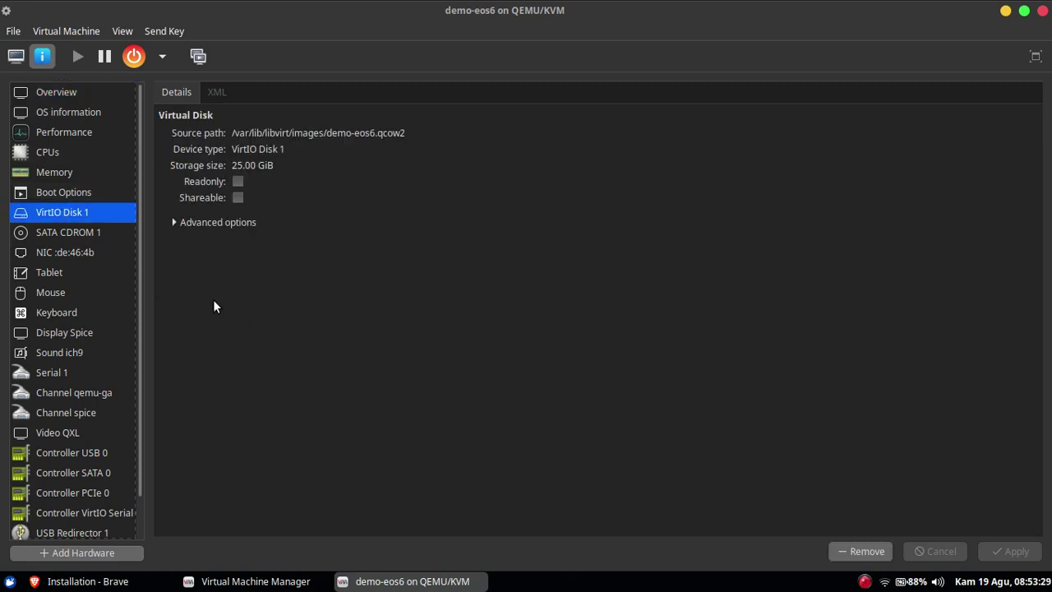
left_click(88, 231)
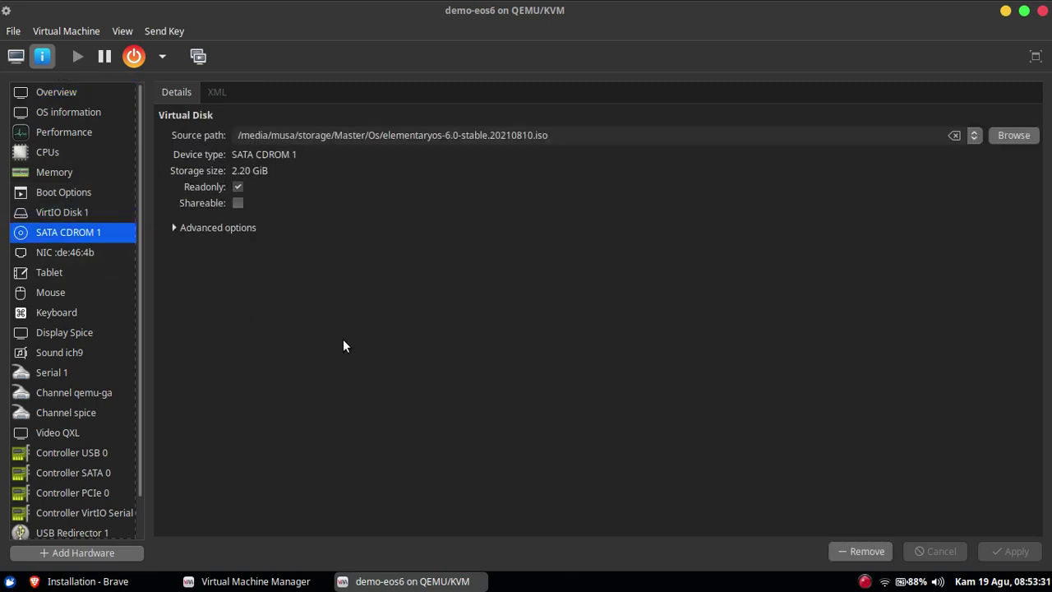
Put SATA CDROM 1 ahead of VirtIO Disk 1 in the boot order and apply it.
left_click(85, 194)
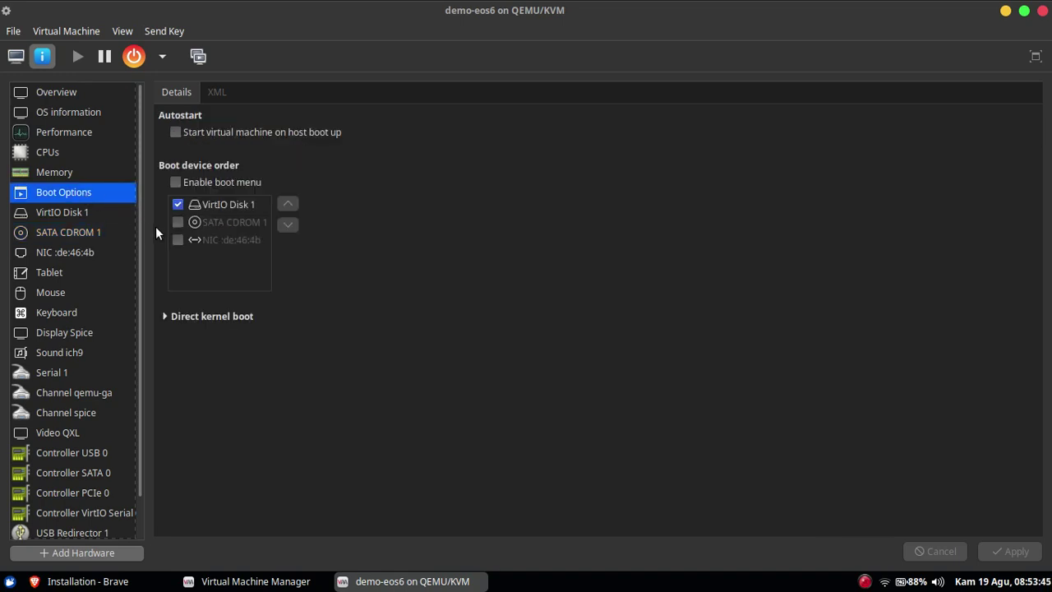
left_click(177, 221)
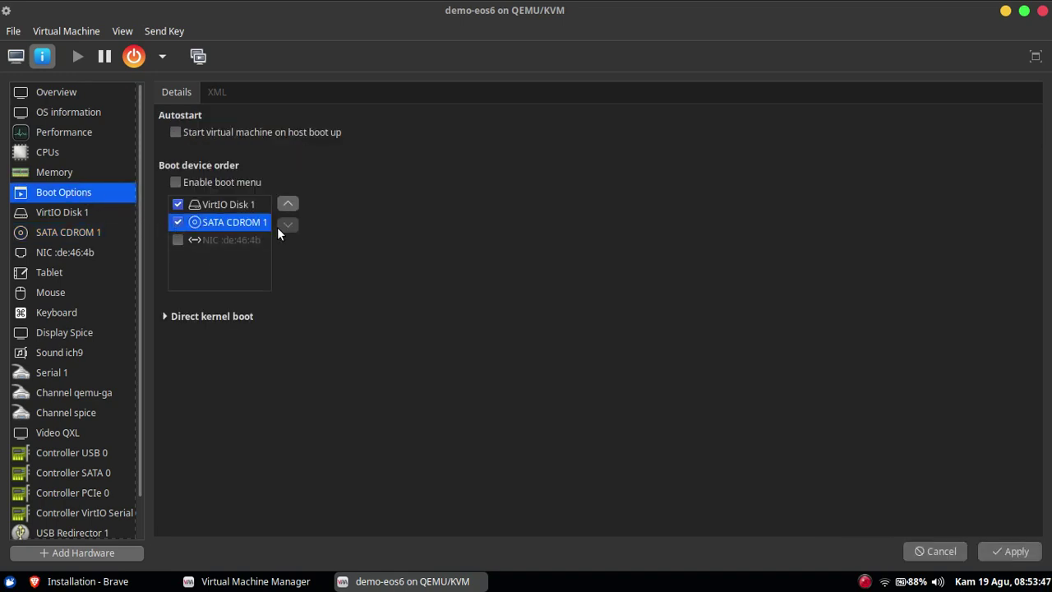
left_click(254, 207)
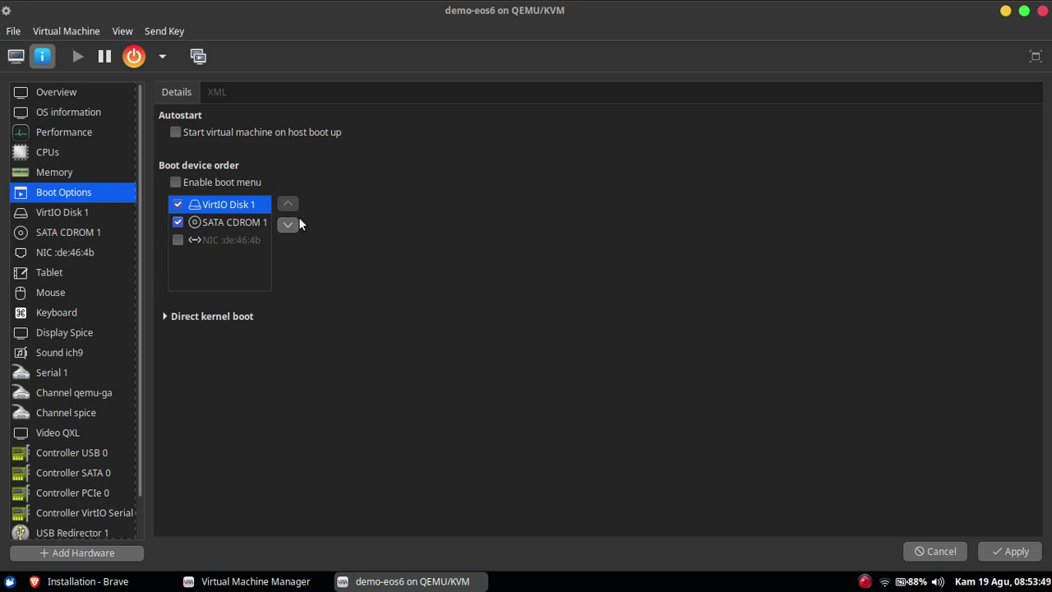
left_click(289, 224)
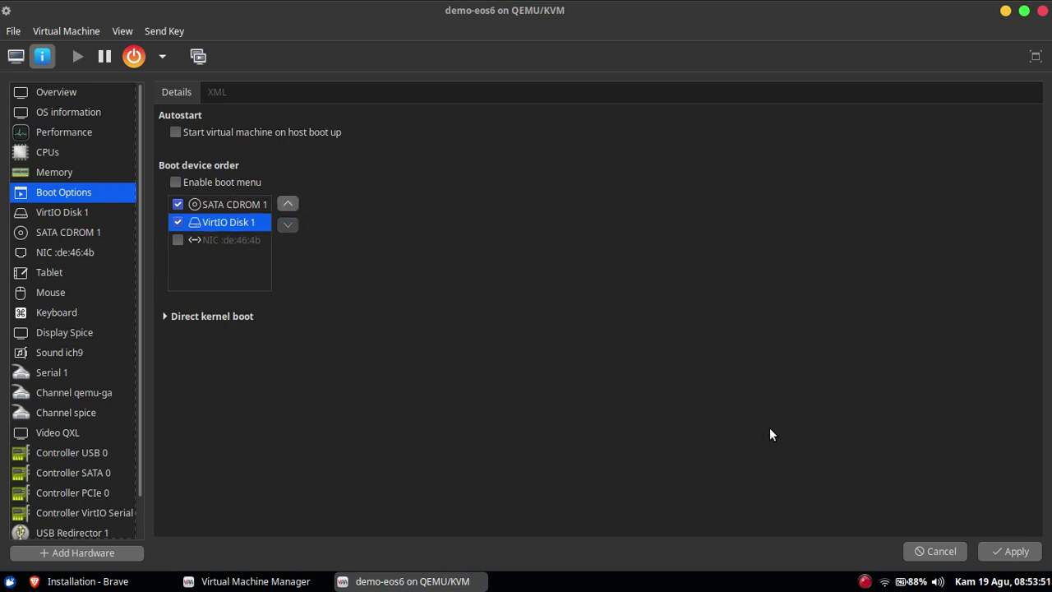
left_click(1017, 553)
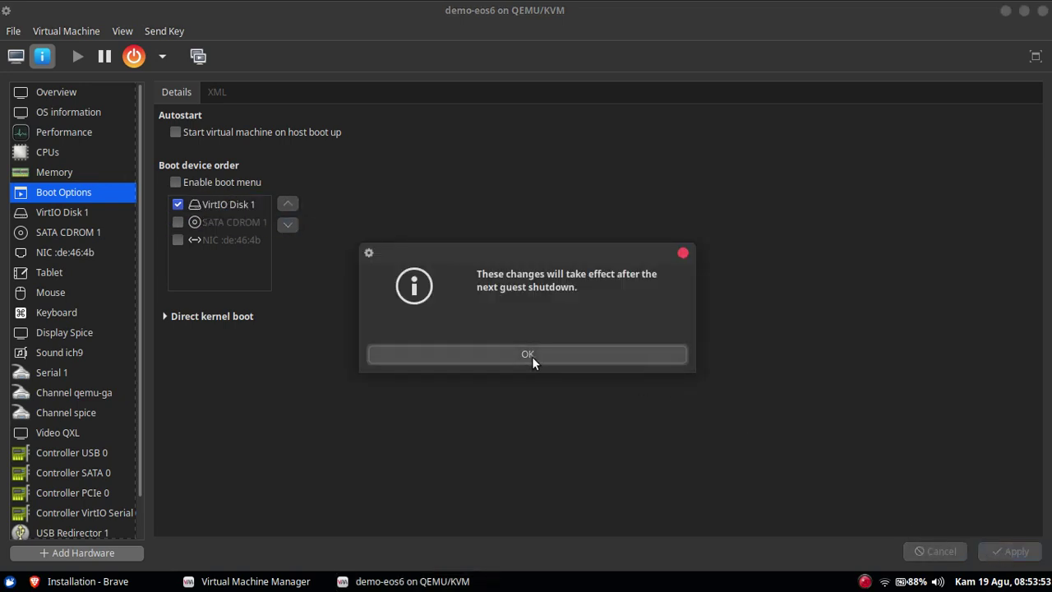
left_click(532, 356)
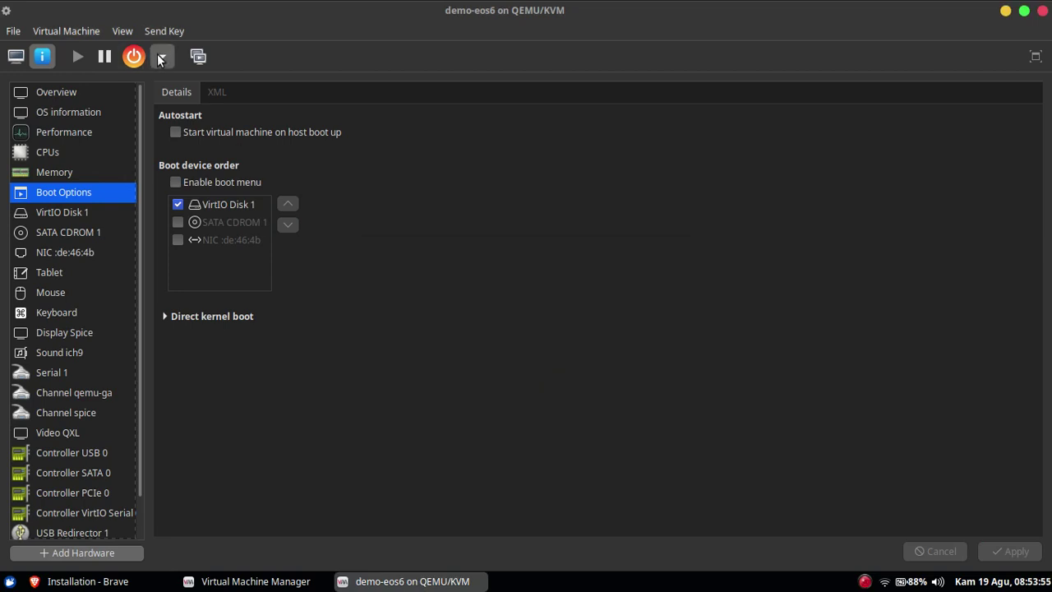
Force off demo-eos6, then enable the boot menu and apply.
left_click(162, 56)
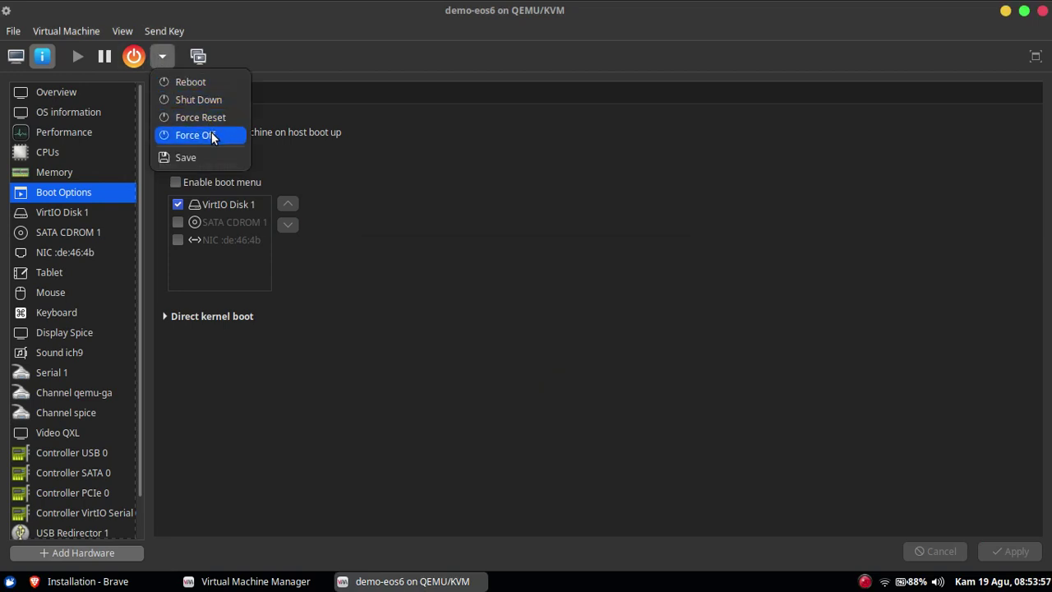
left_click(204, 136)
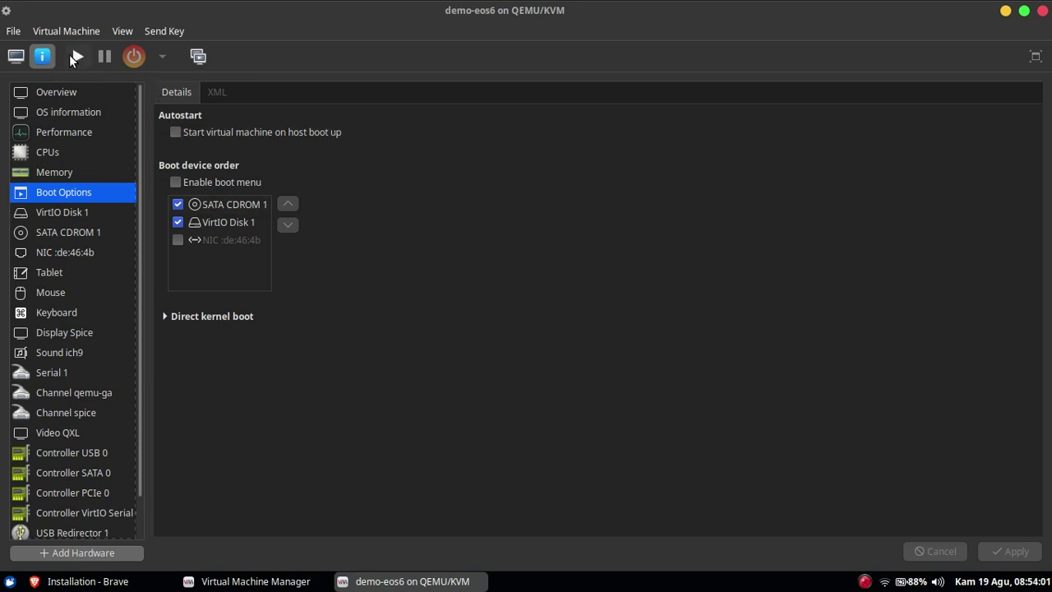
left_click(176, 182)
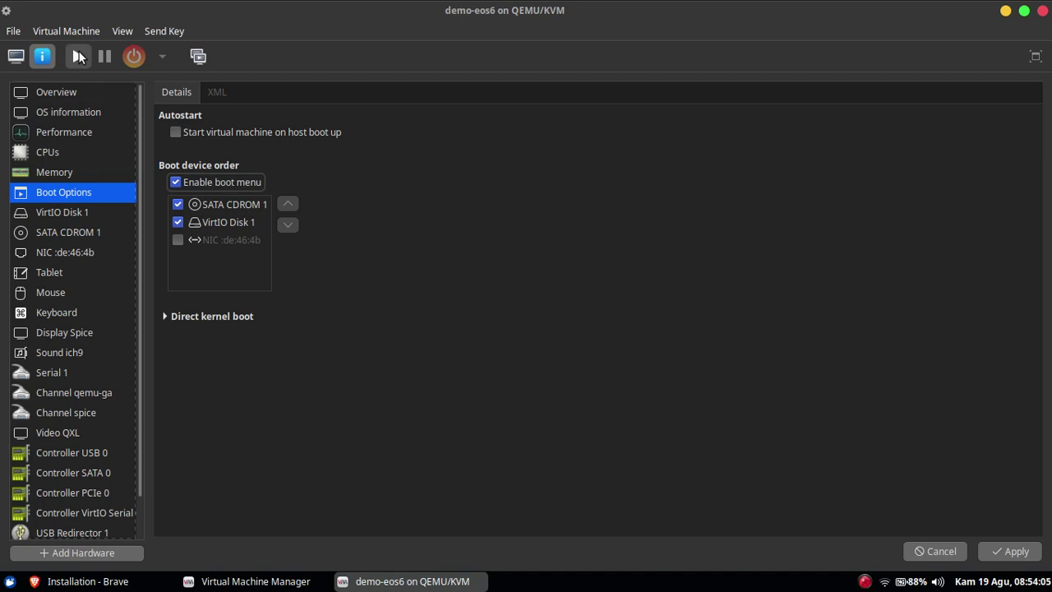
left_click(1016, 551)
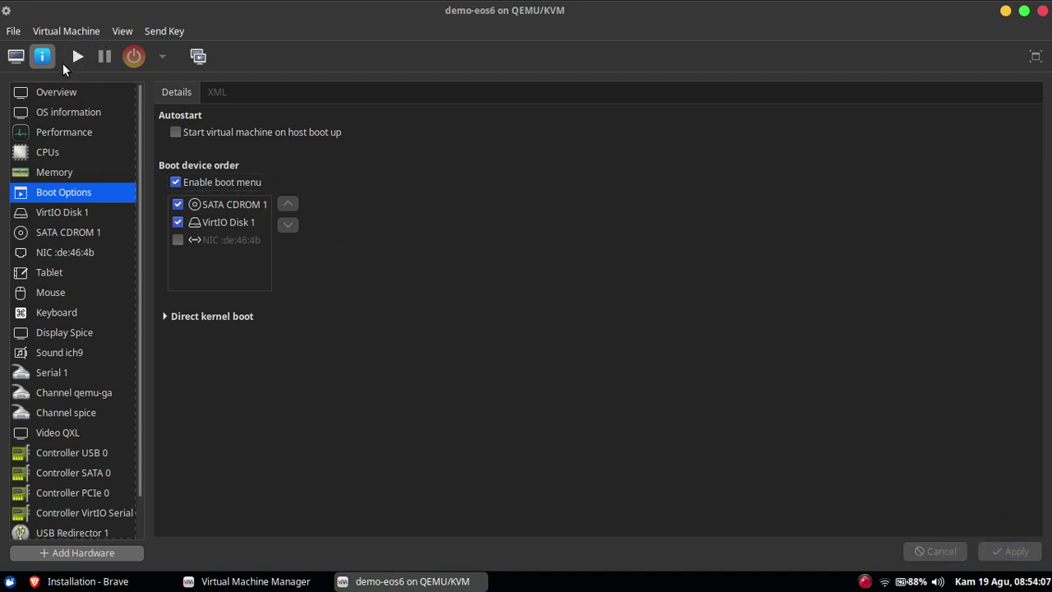
Start demo-eos6, interrupt the countdown and launch 'Try or install elementary OS'.
left_click(80, 53)
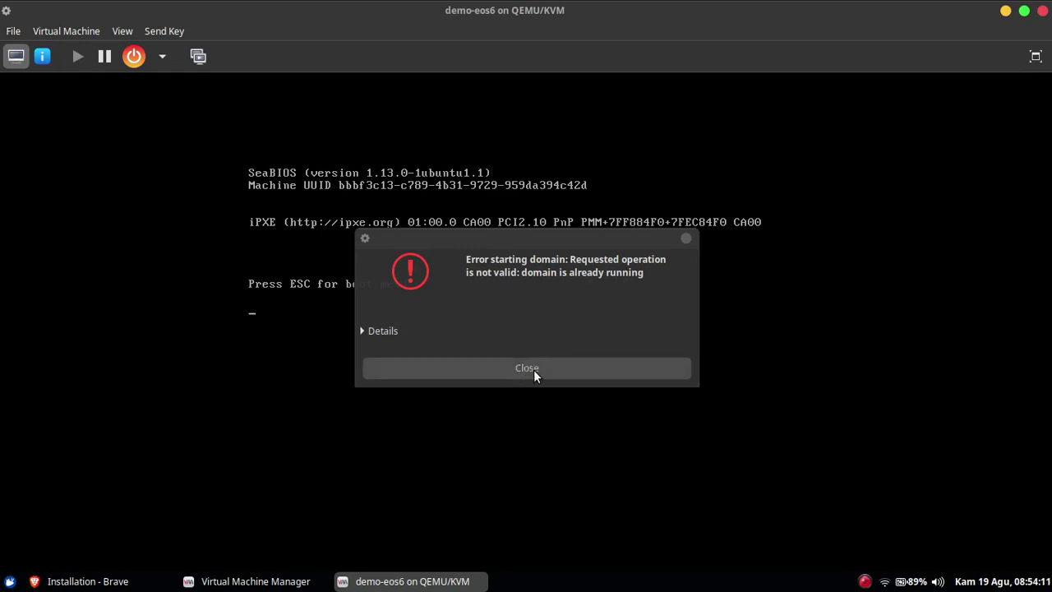
left_click(535, 368)
left_click(536, 370)
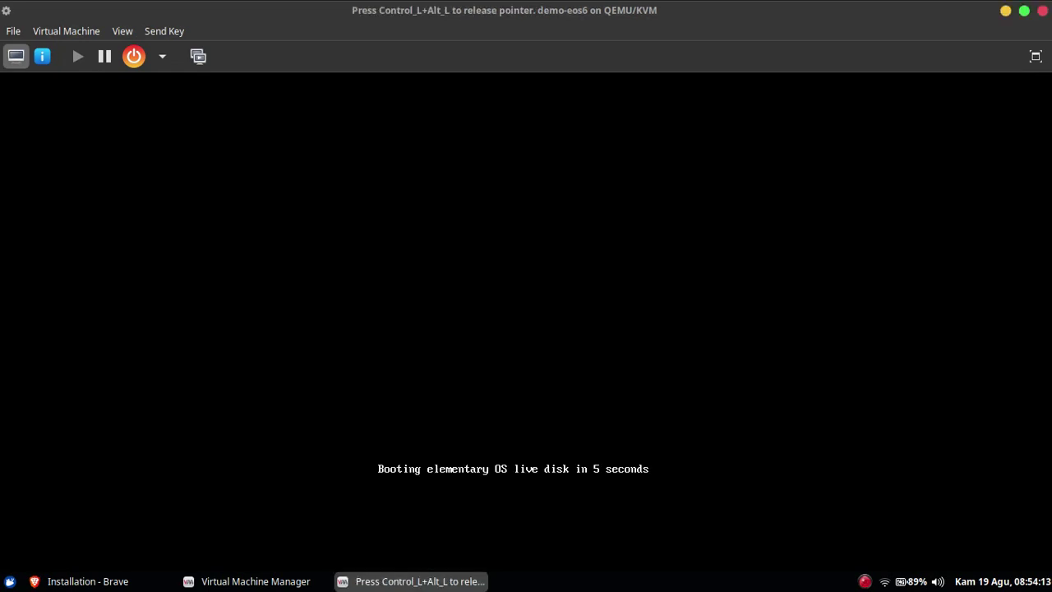
key("Escape")
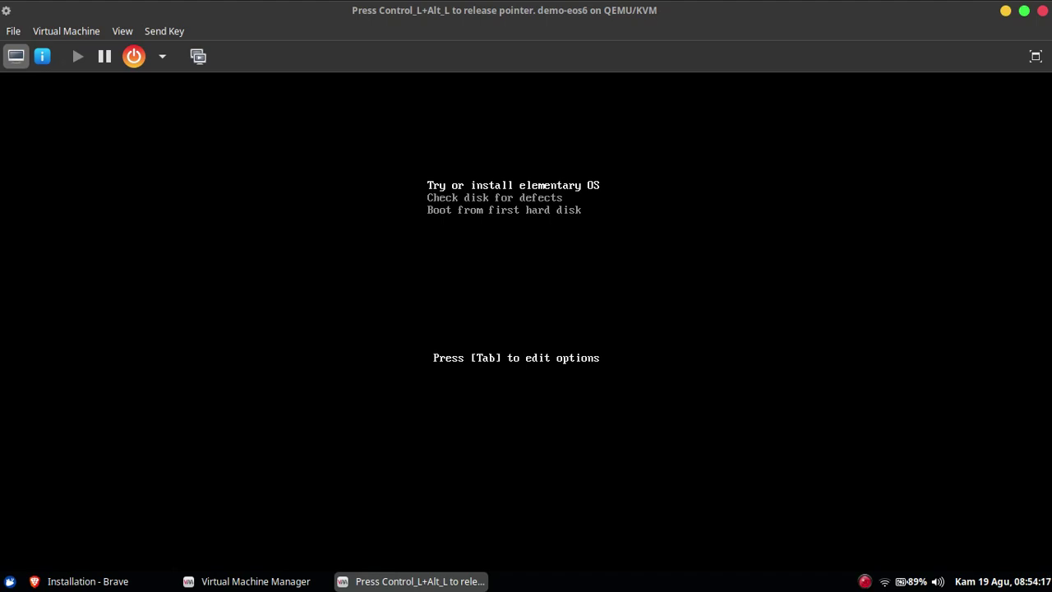
key("Return")
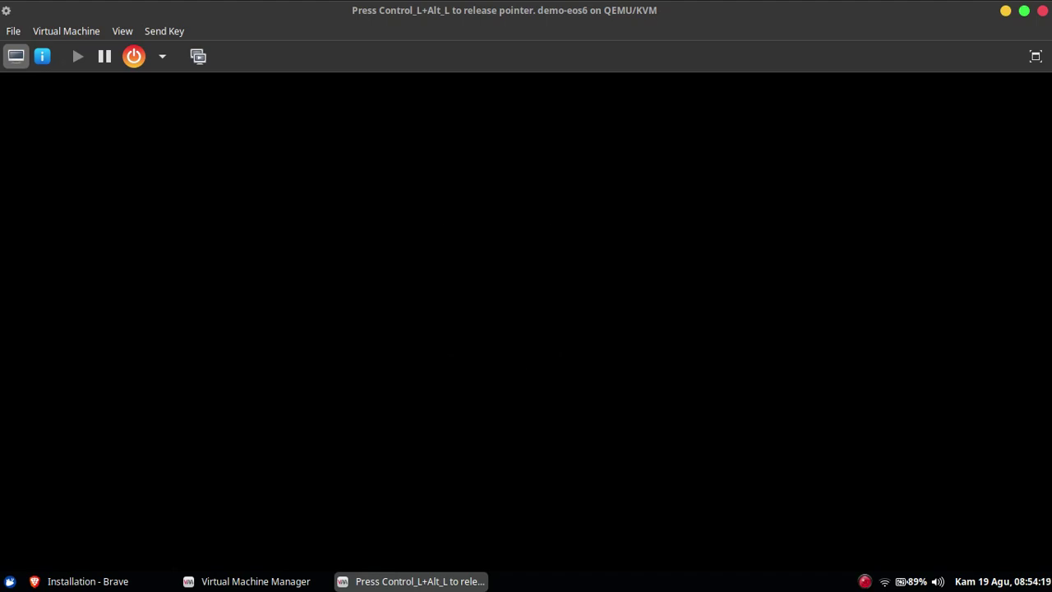
key("ctrl+alt")
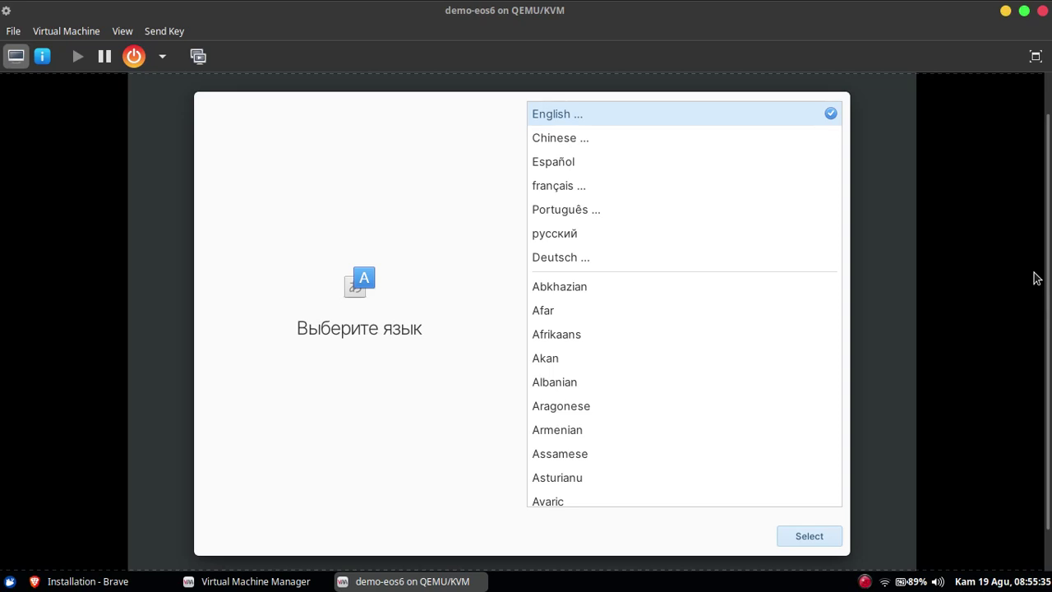
Choose English (United States) and accept the default English (US) keyboard layout.
left_click(702, 118)
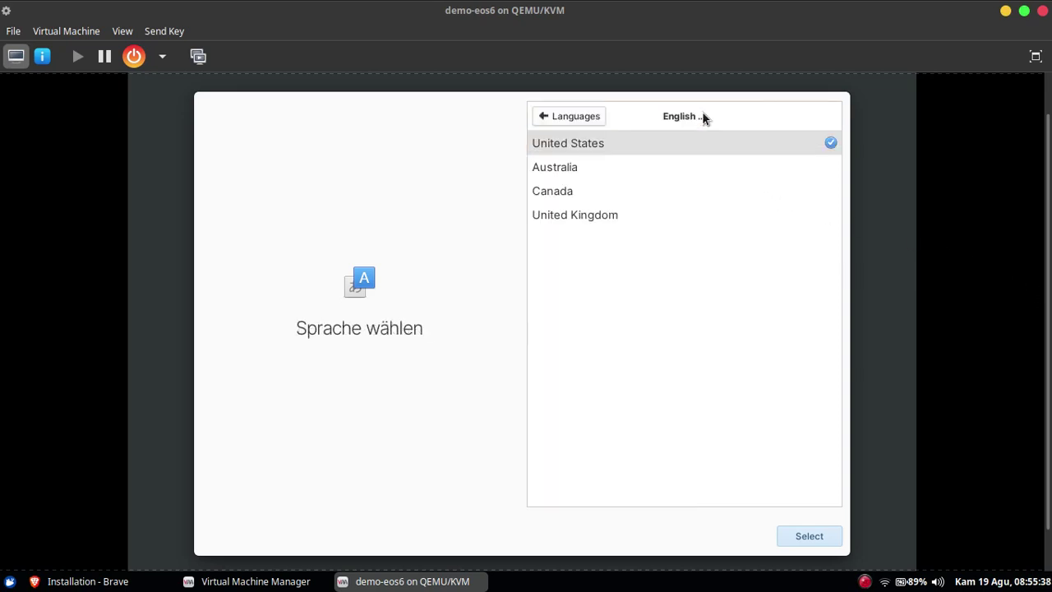
left_click(802, 538)
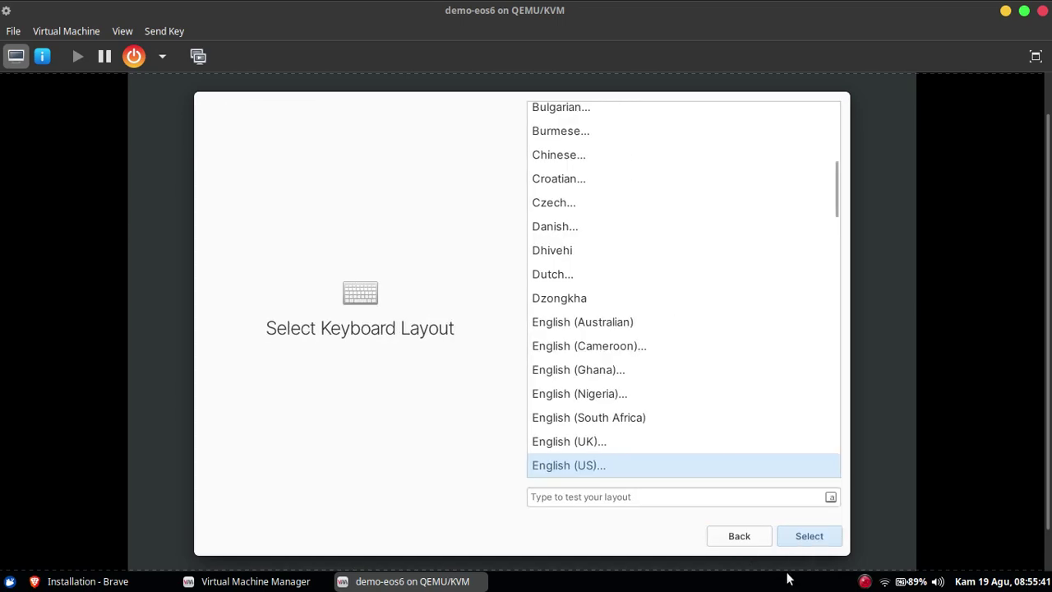
left_click(809, 537)
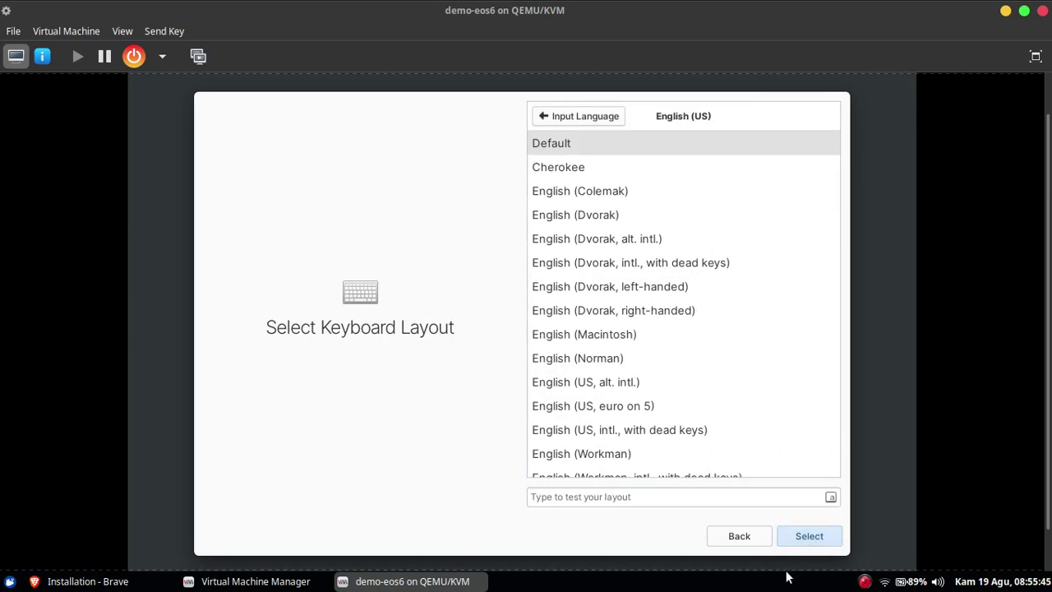
left_click(810, 537)
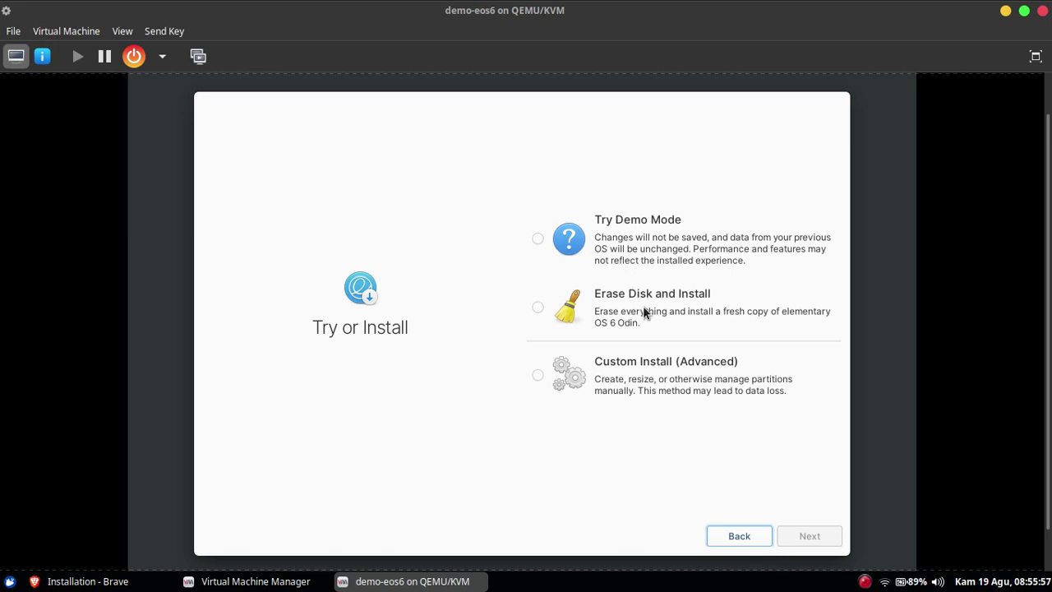
Choose Erase Disk and Install onto the 26.8 GB Virtio Block Device and confirm.
left_click(539, 310)
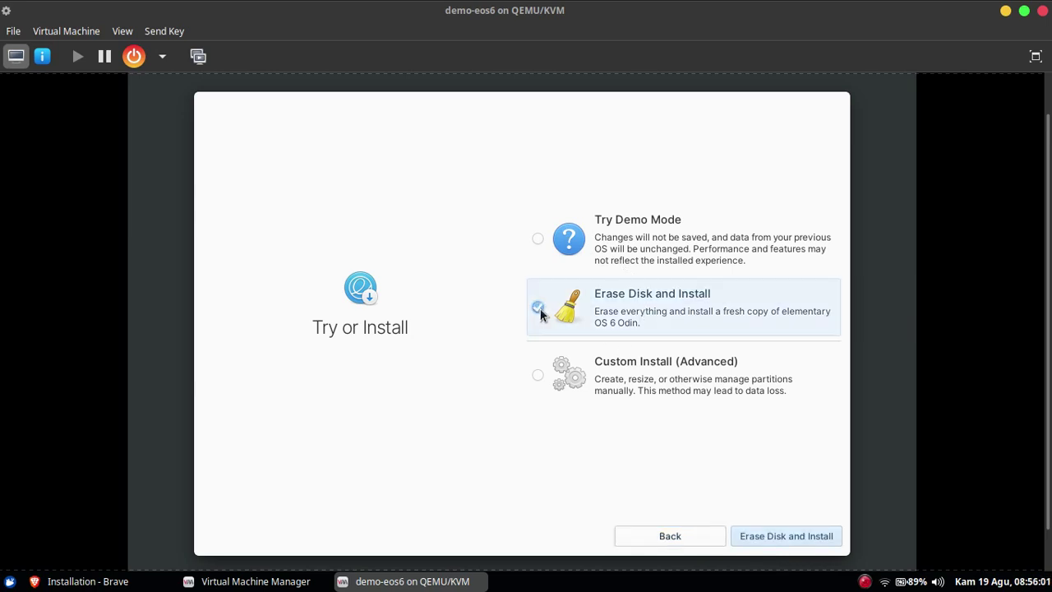
left_click(543, 378)
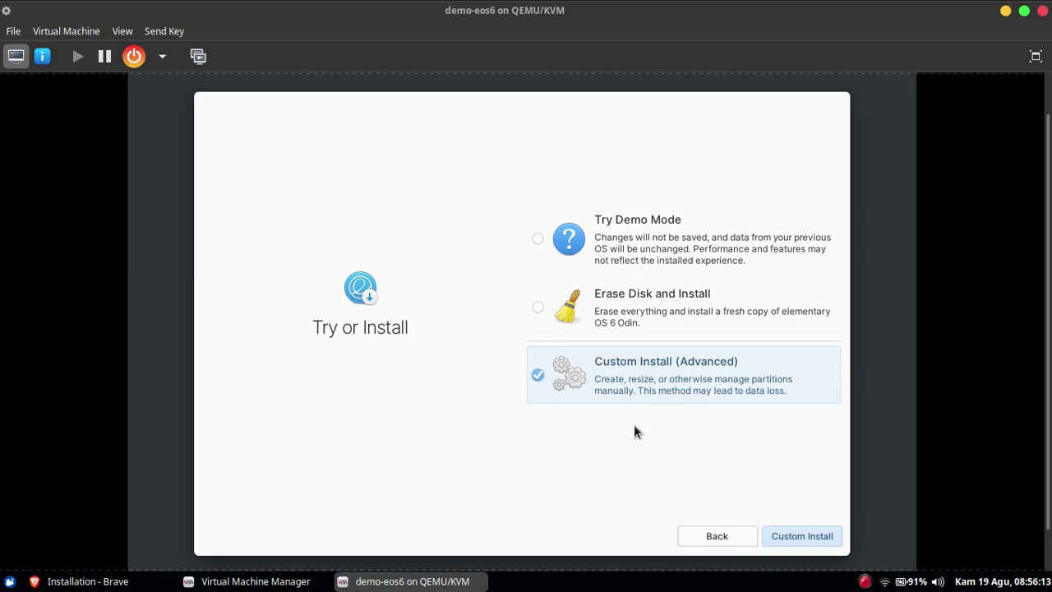
left_click(538, 311)
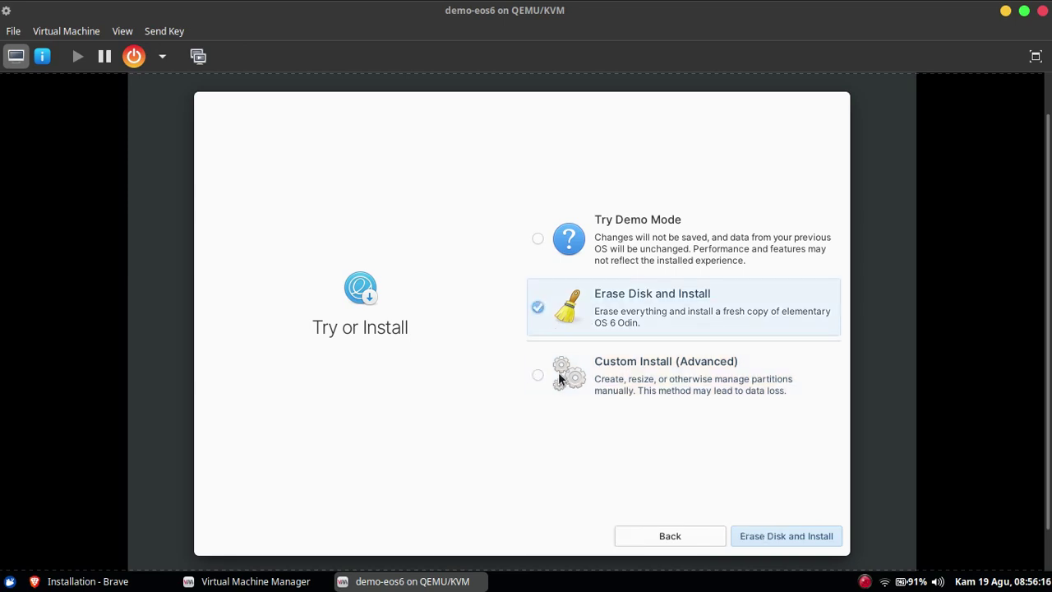
left_click(761, 543)
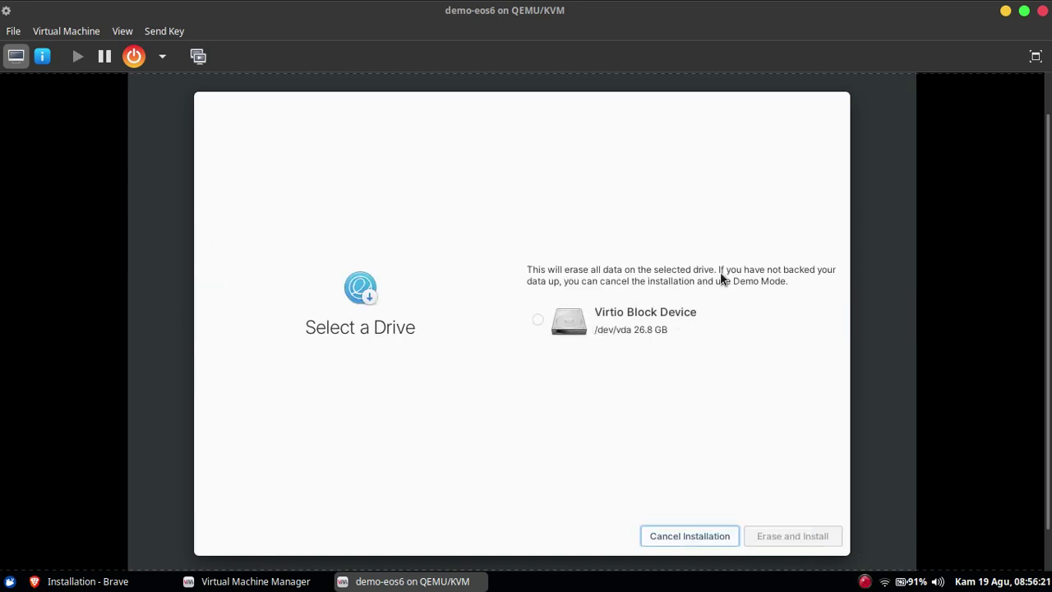
left_click(538, 327)
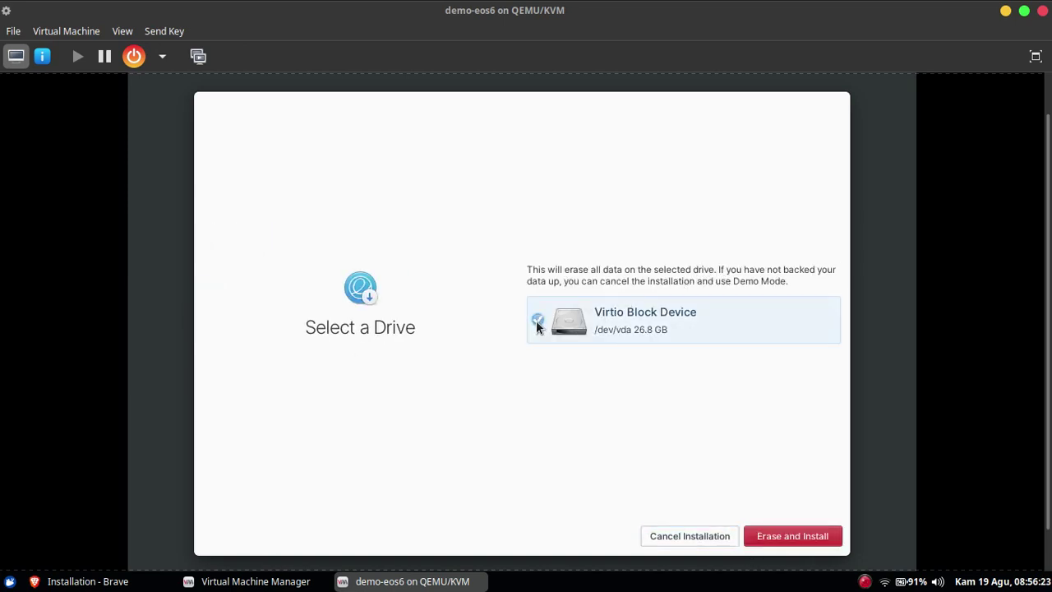
left_click(784, 532)
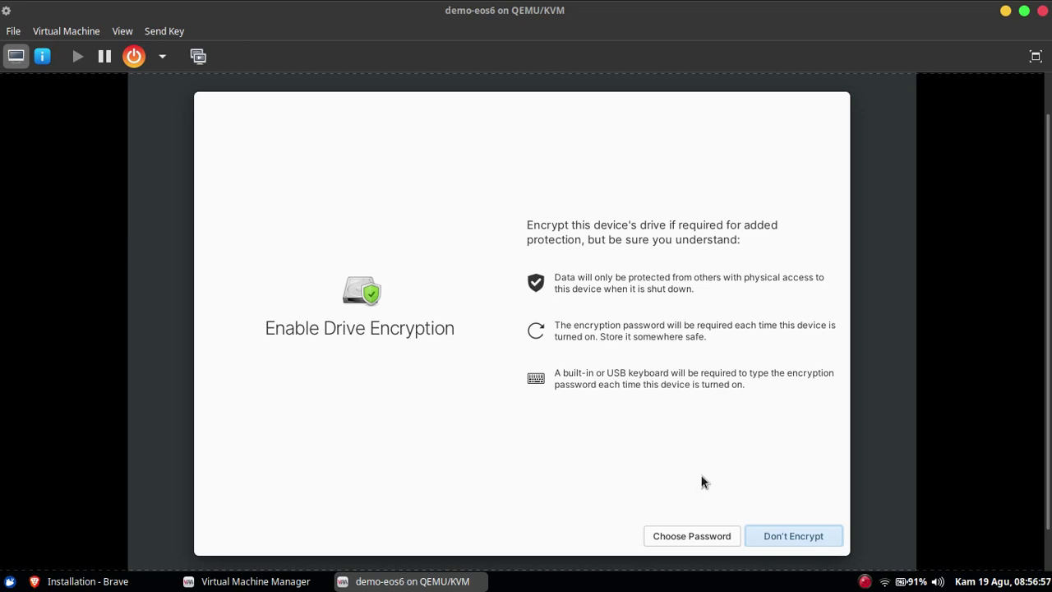
Set a matching drive encryption password, retyping it once, and start the installation.
left_click(695, 536)
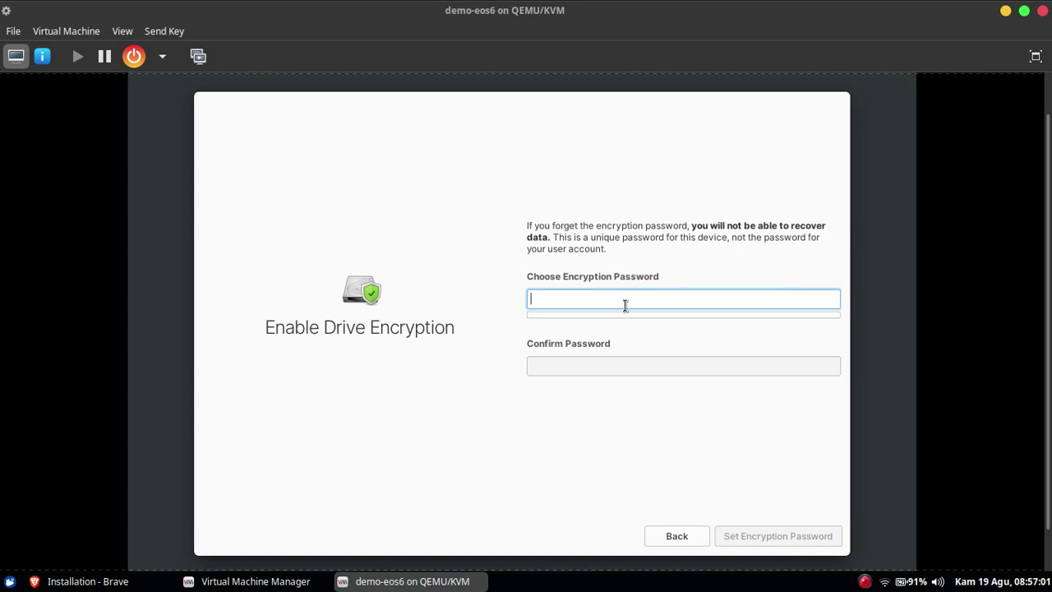
type("***")
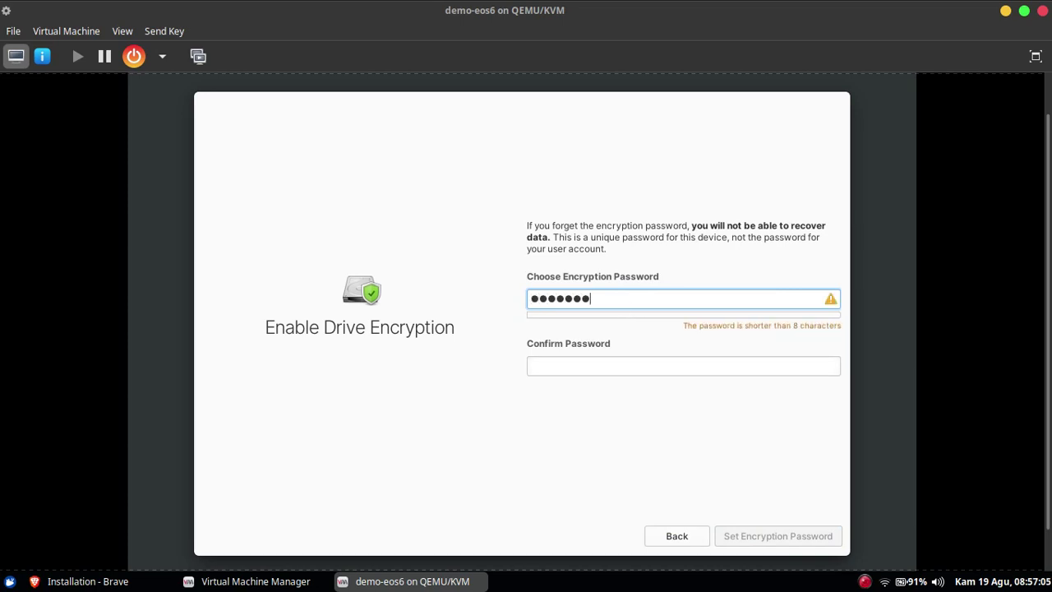
key("Tab")
type("*******")
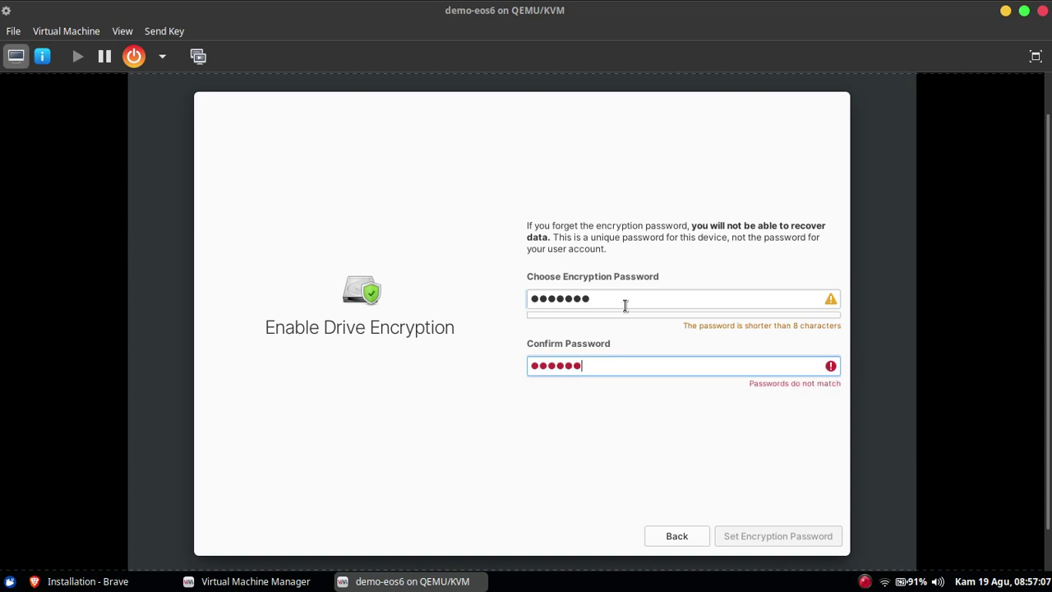
left_click(625, 305)
key("ctrl+a")
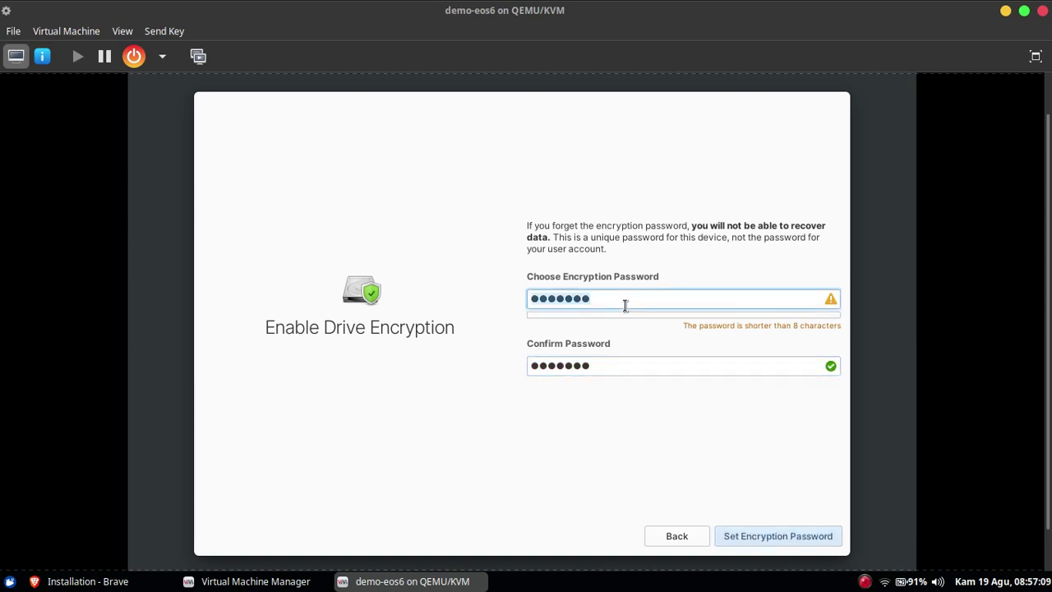
type("**********")
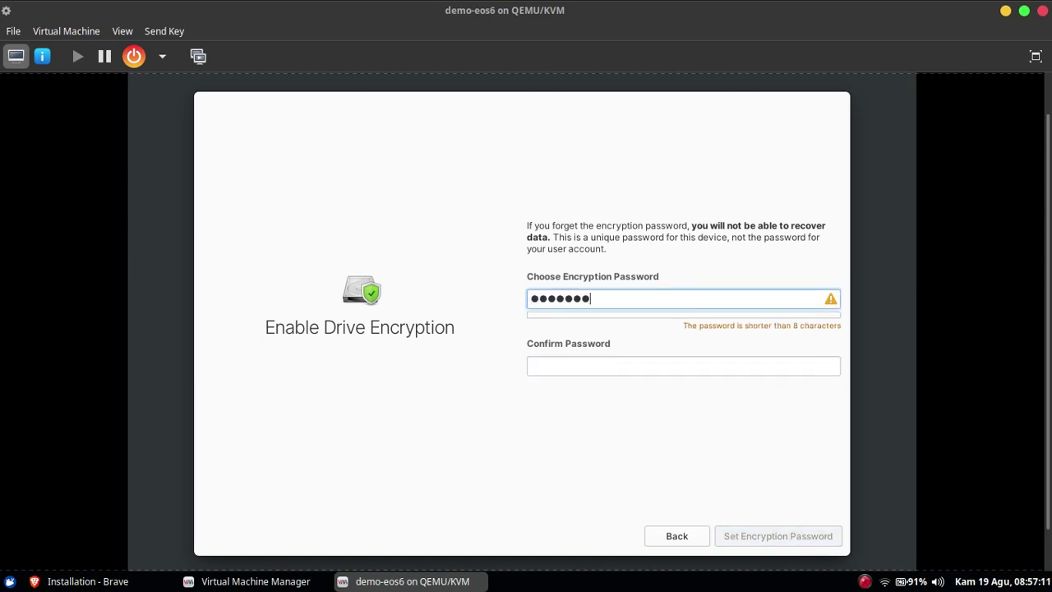
key("Tab")
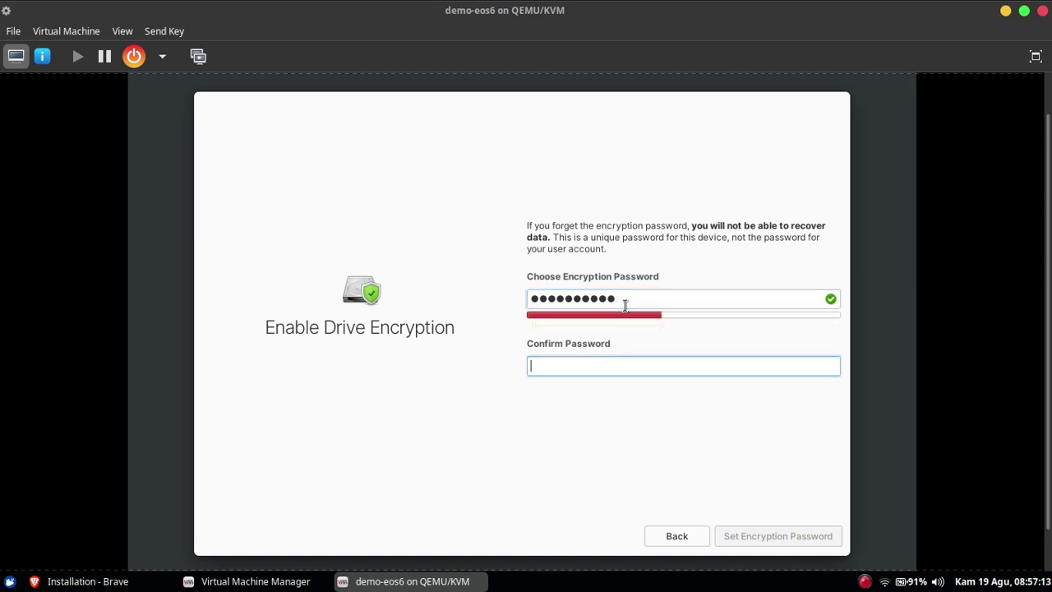
type("**********")
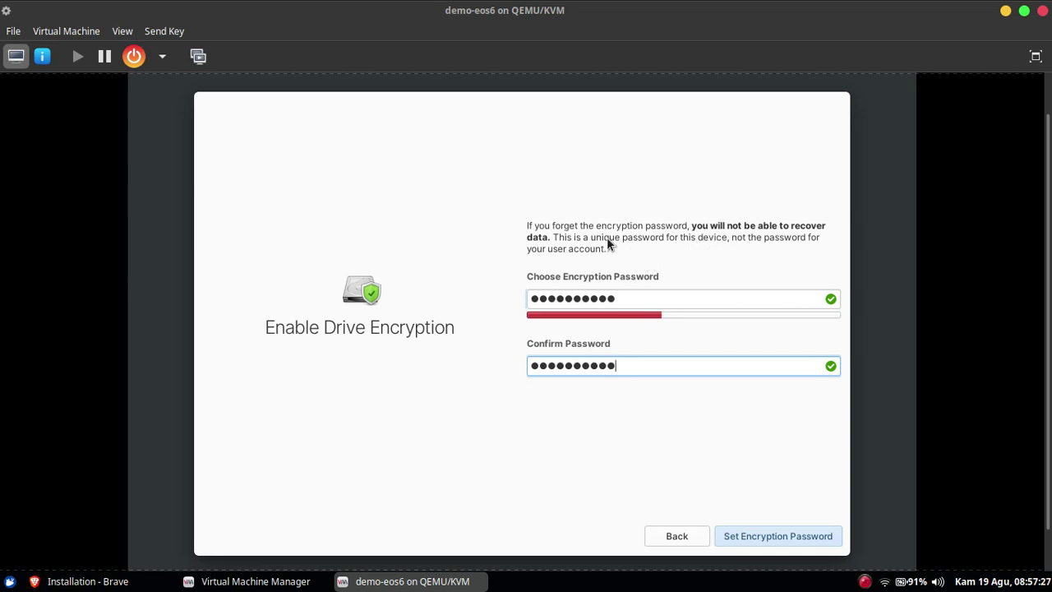
left_click(782, 535)
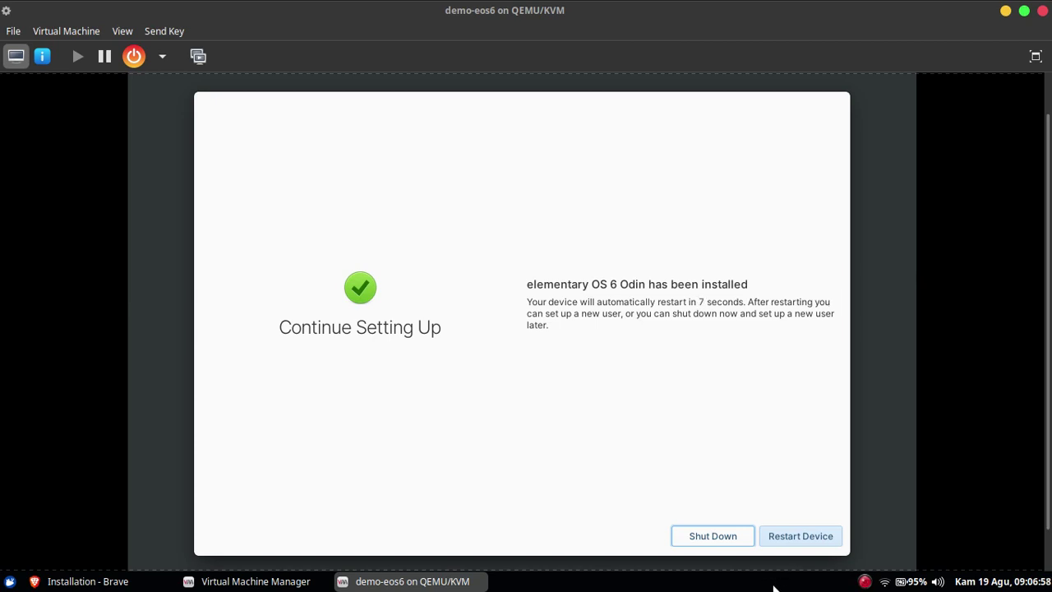
Restart the VM once the elementary OS installation has finished.
left_click(801, 539)
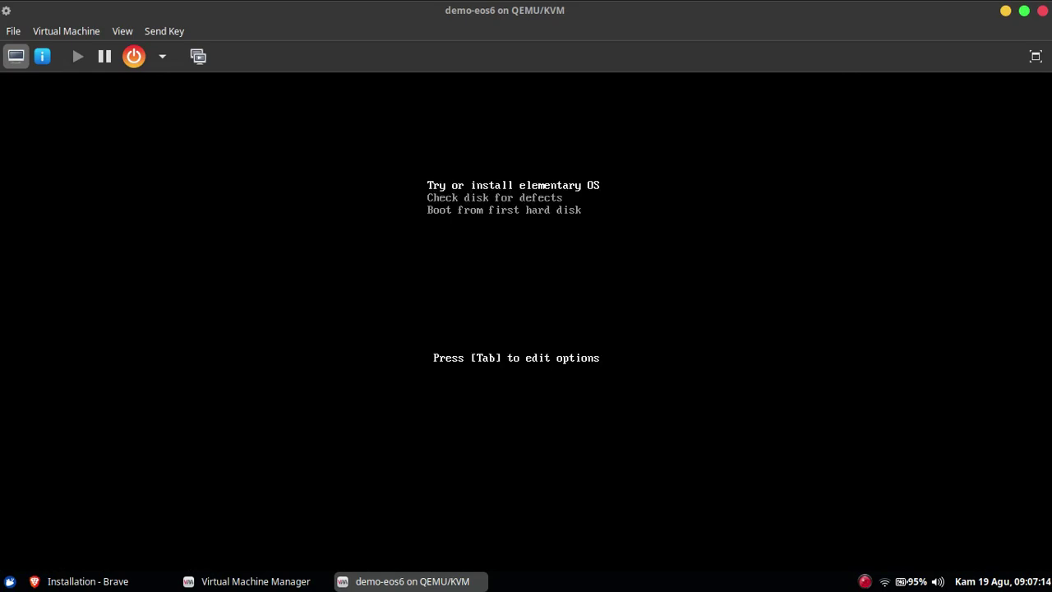
Force off demo-eos6 from the power options menu.
left_click(162, 61)
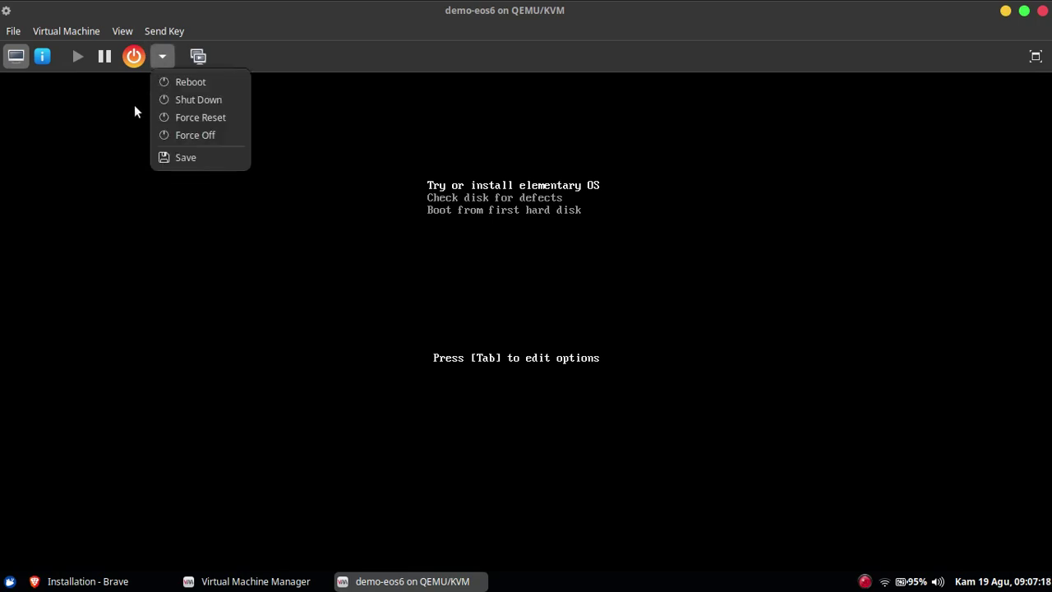
left_click(190, 135)
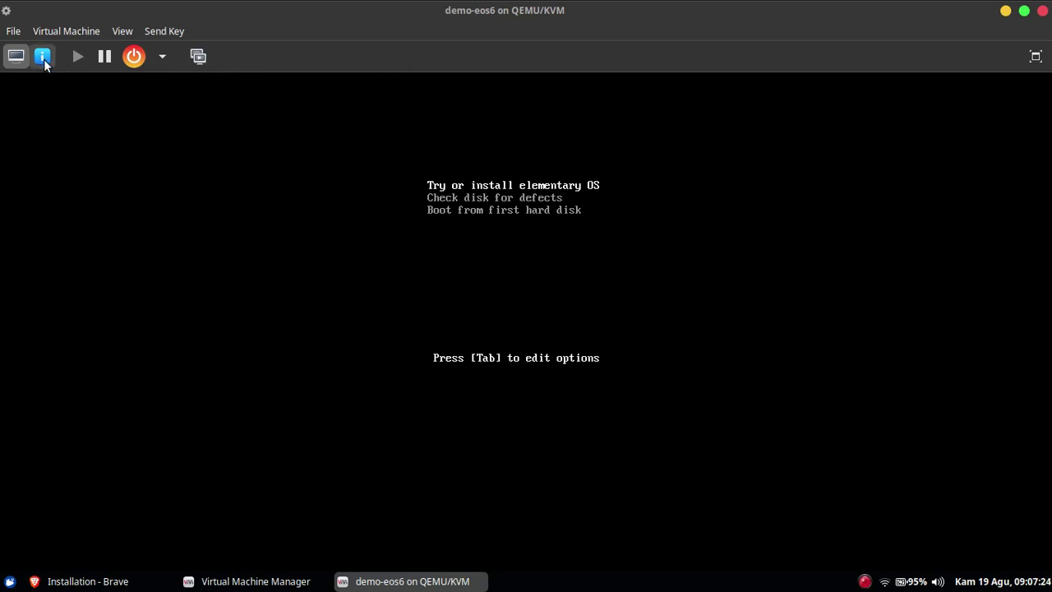
left_click(165, 62)
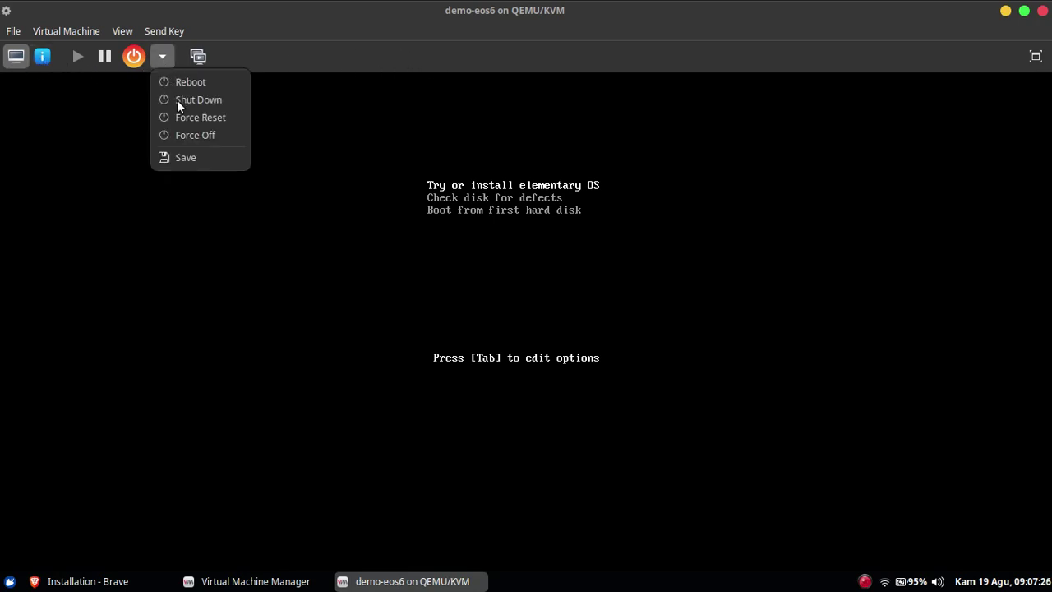
left_click(176, 137)
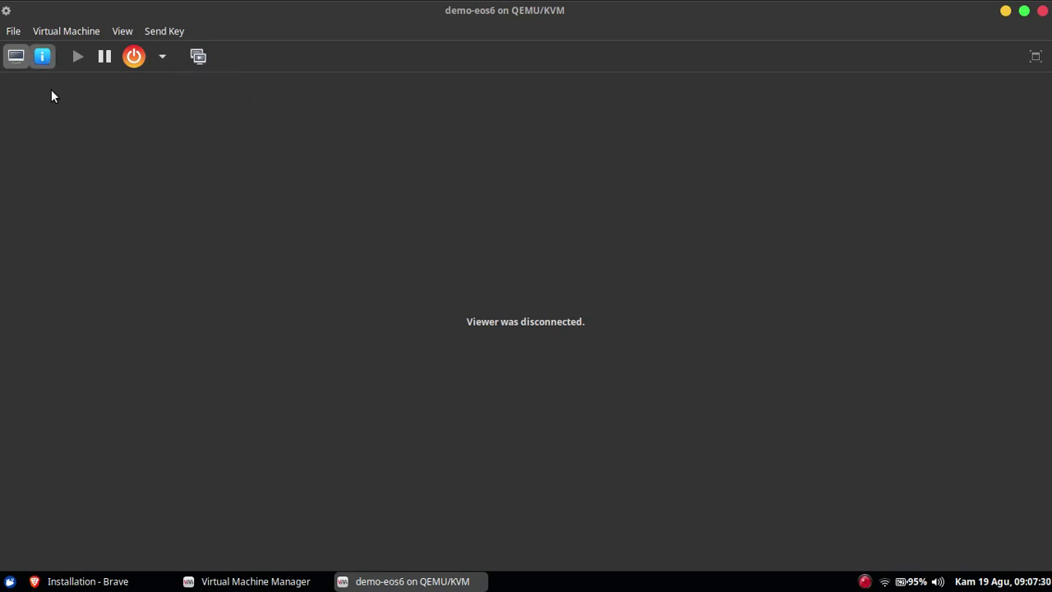
Disable the boot menu and CD-ROM boot, apply the changes, and return to the console.
left_click(38, 65)
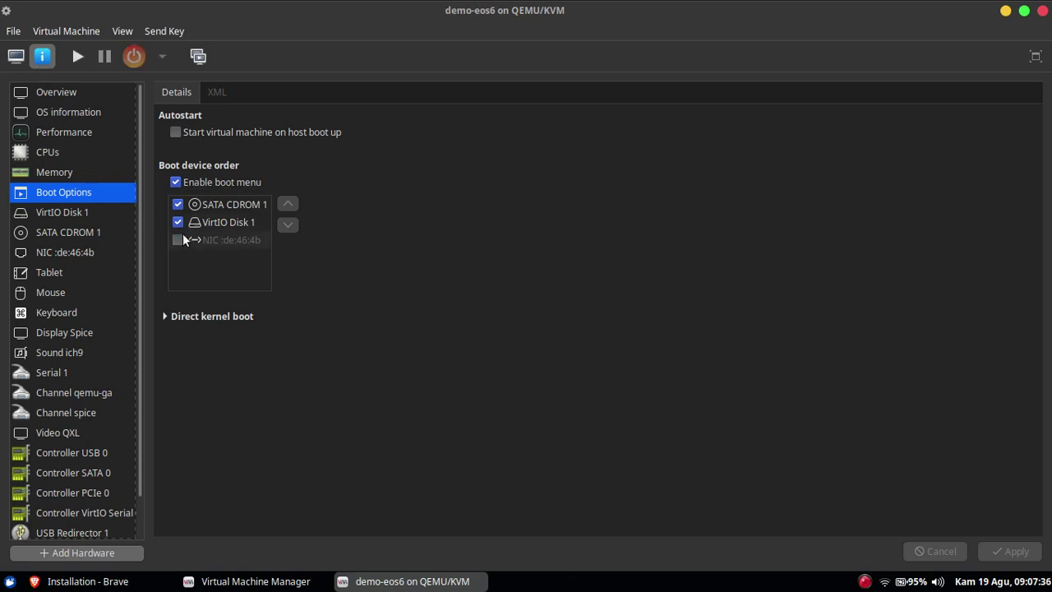
left_click(176, 182)
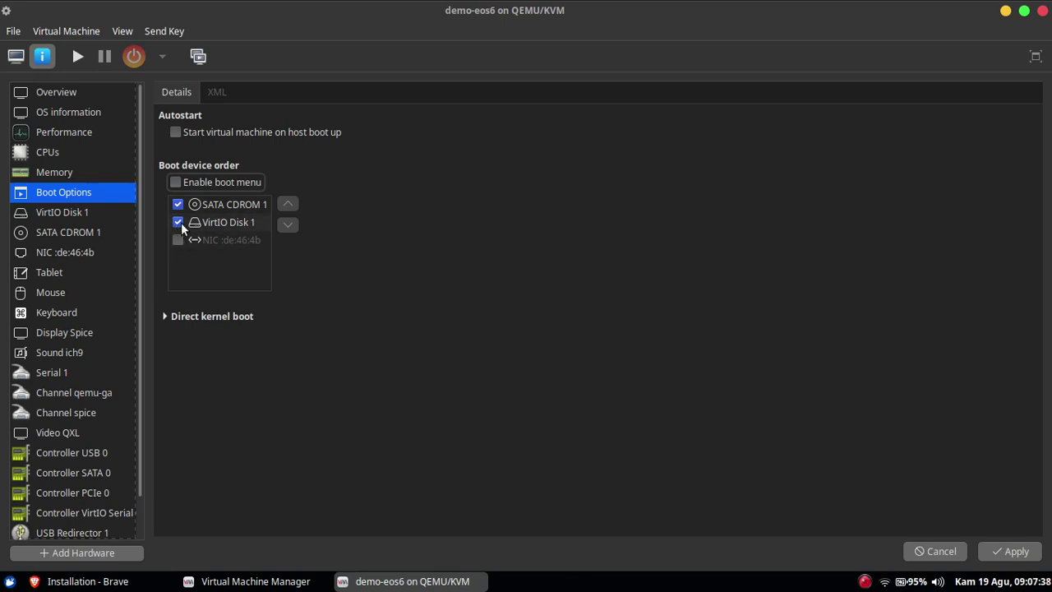
left_click(177, 205)
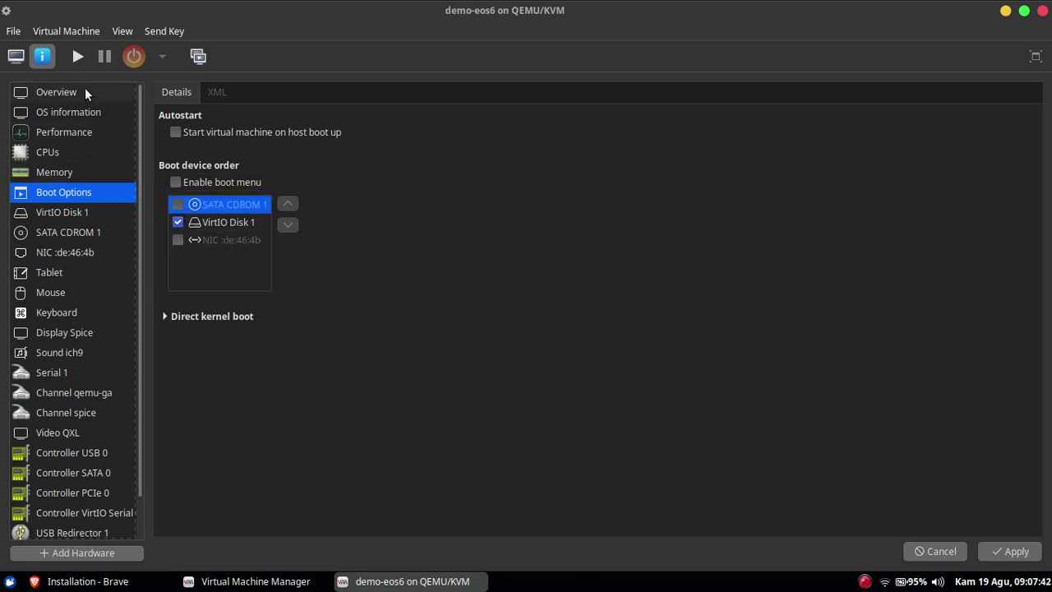
left_click(77, 56)
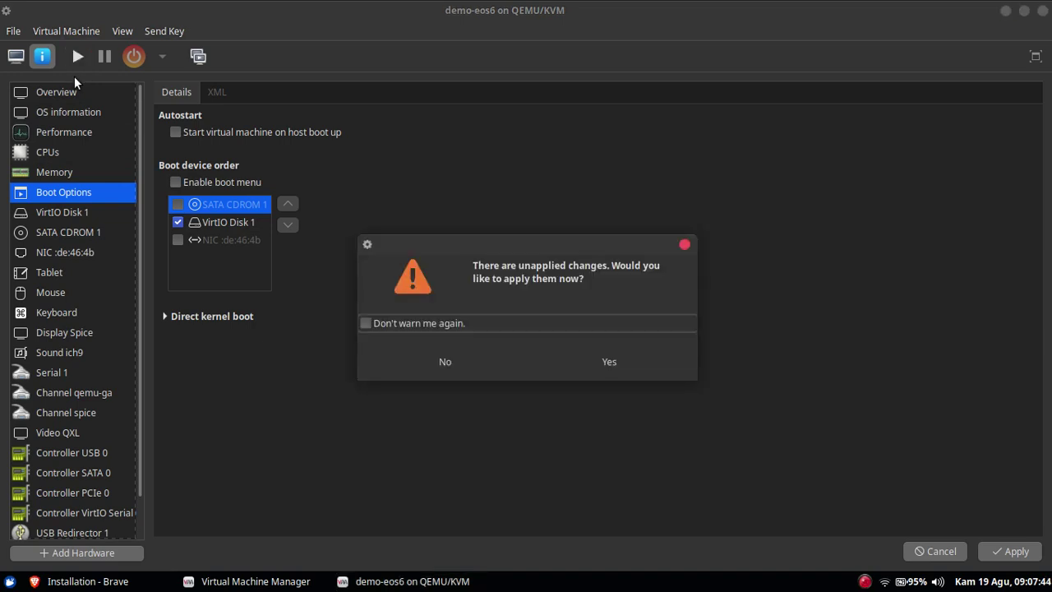
left_click(636, 367)
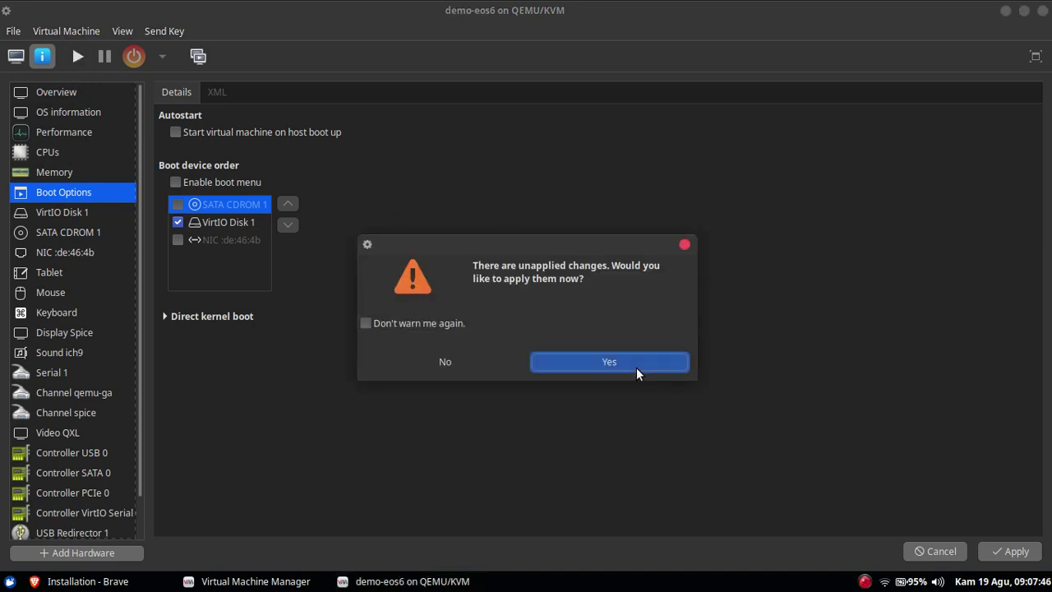
left_click(20, 60)
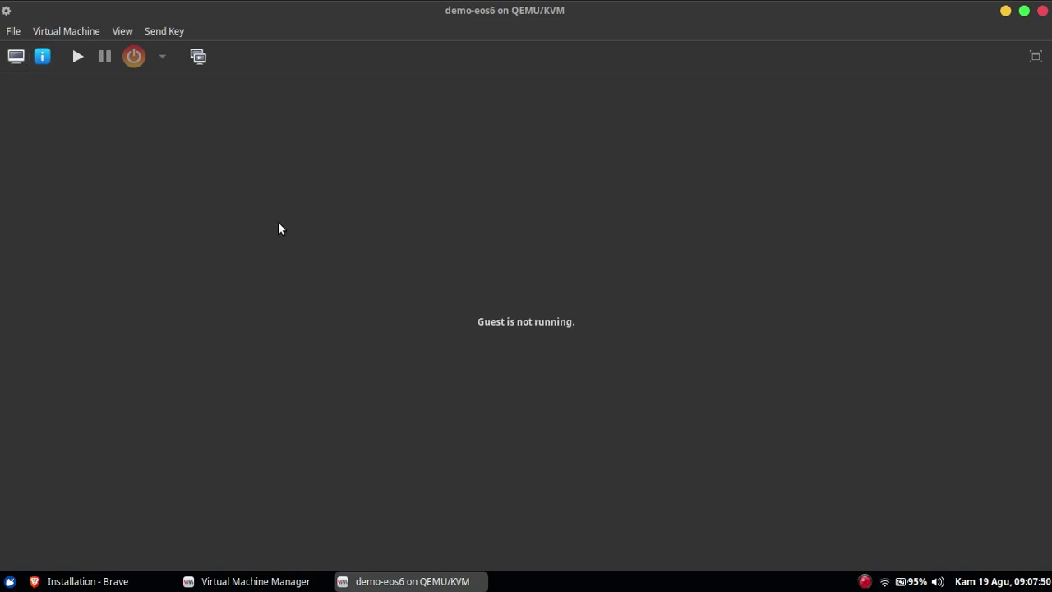
Power on demo-eos6, force-reset it and boot the Elementary GRUB entry.
left_click(78, 57)
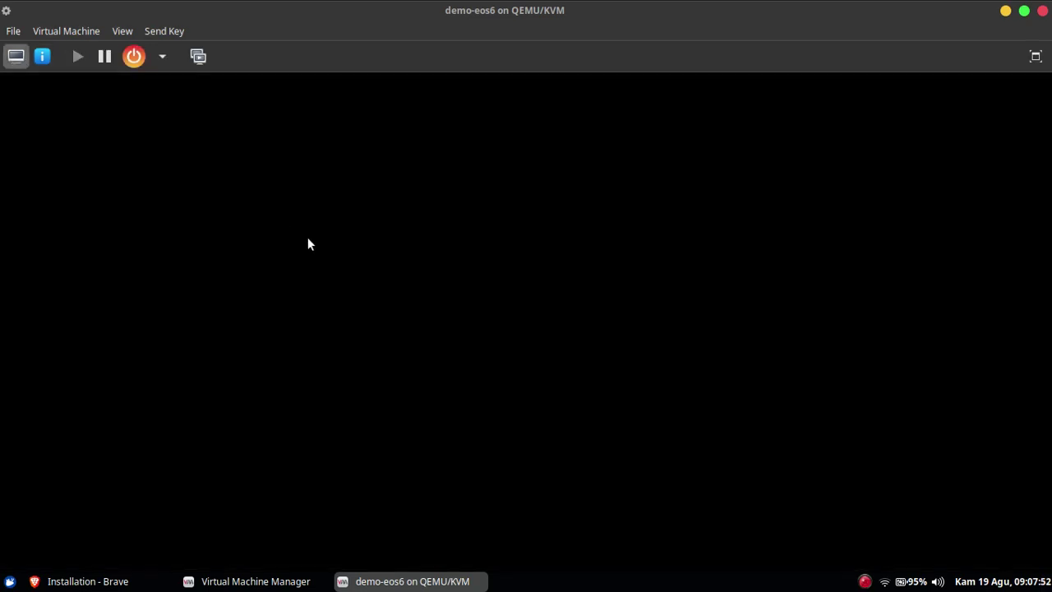
left_click(384, 298)
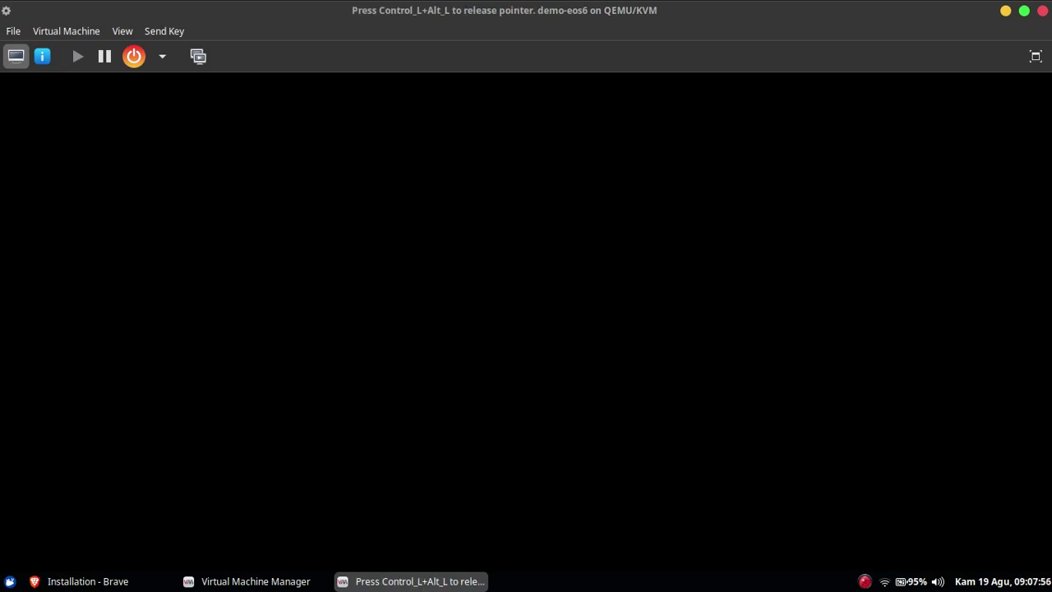
key("ctrl+alt")
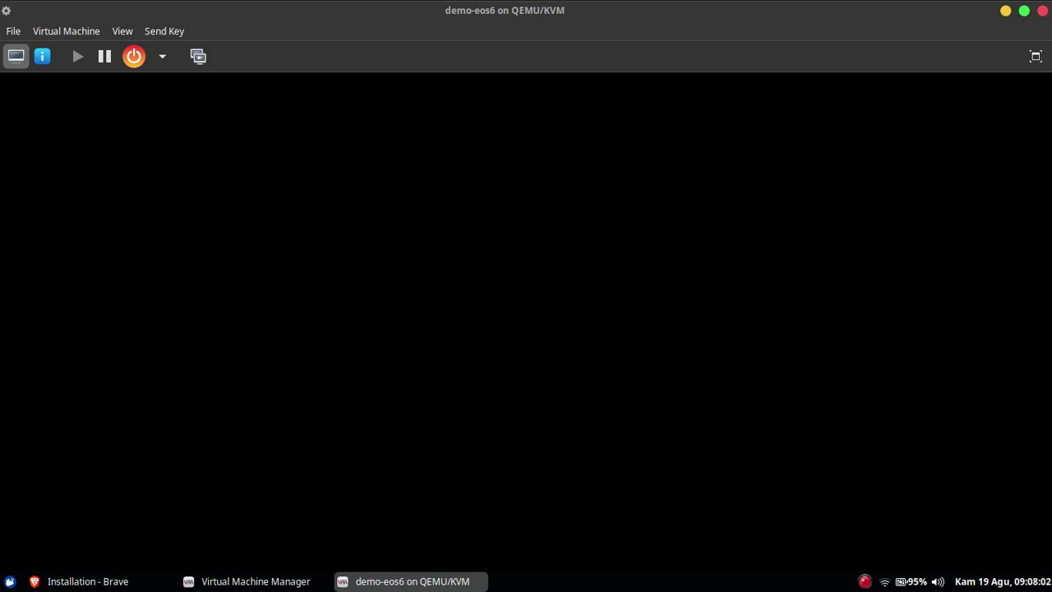
left_click(164, 59)
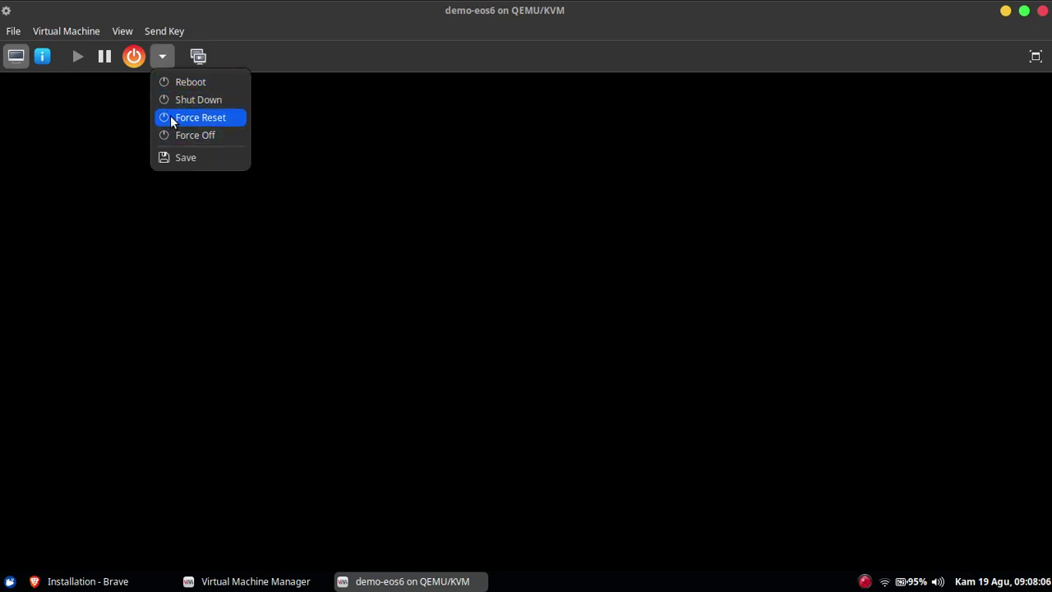
left_click(171, 115)
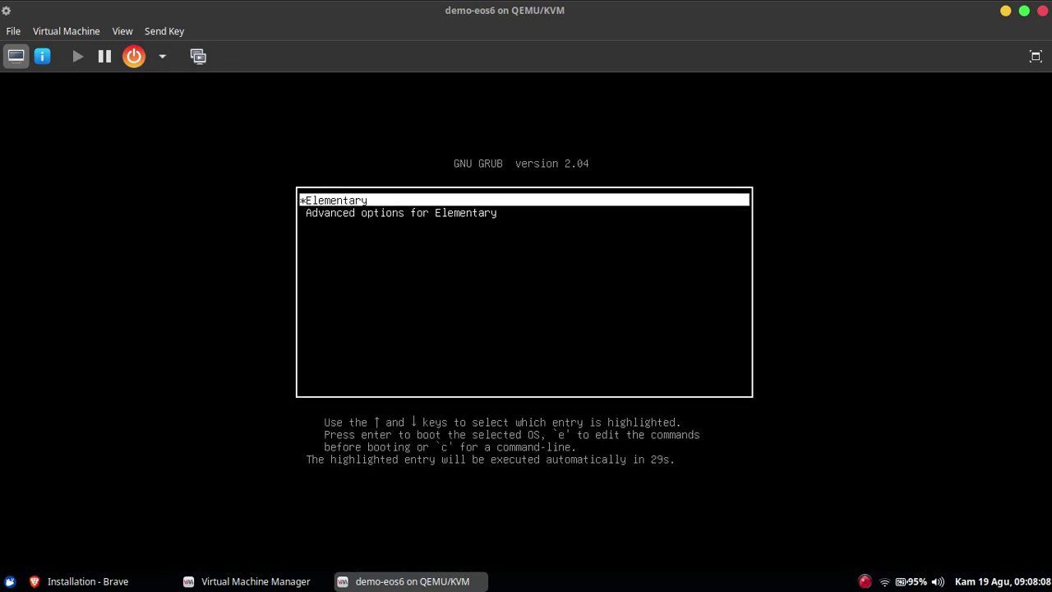
key("Return")
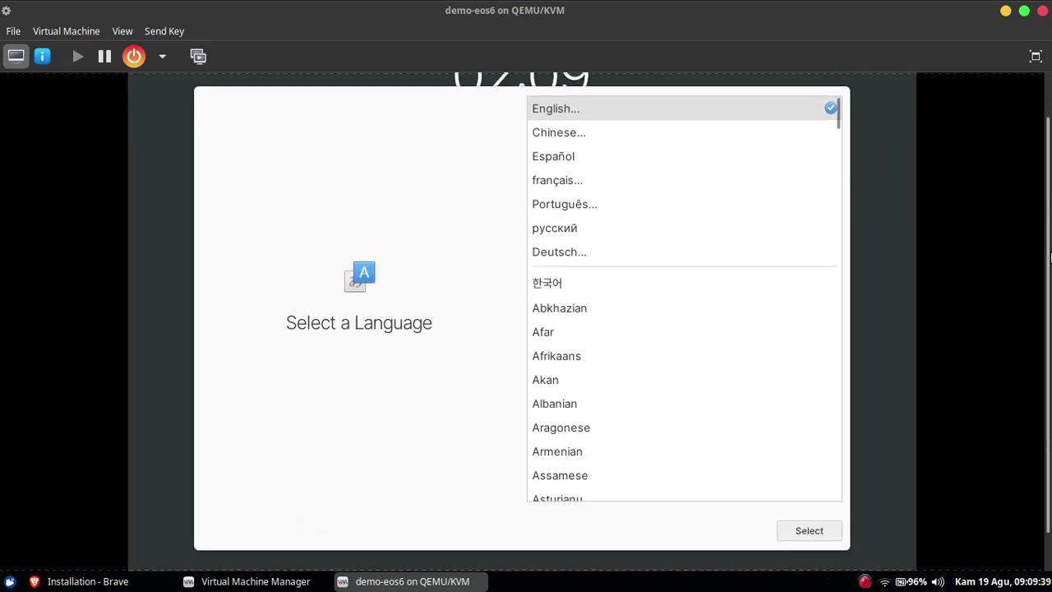
Choose English with the Default English (US) keyboard layout.
left_click(802, 531)
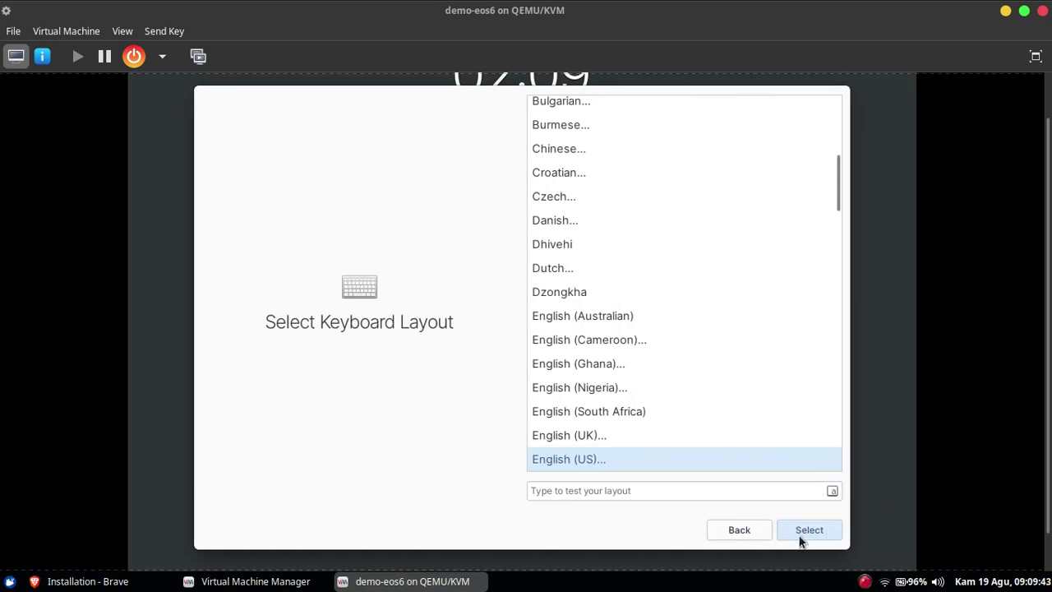
left_click(803, 539)
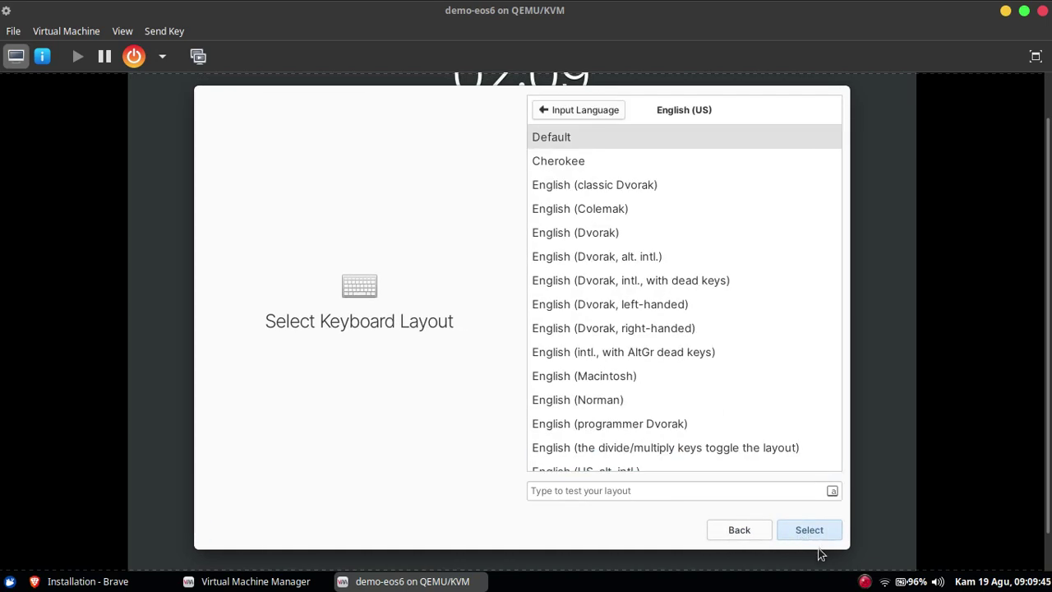
left_click(810, 532)
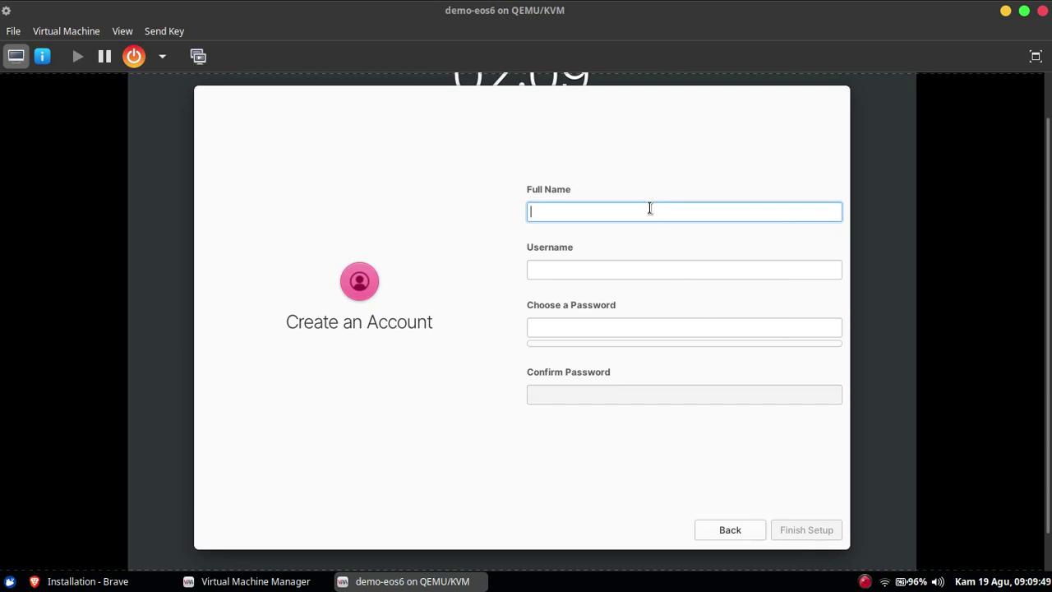
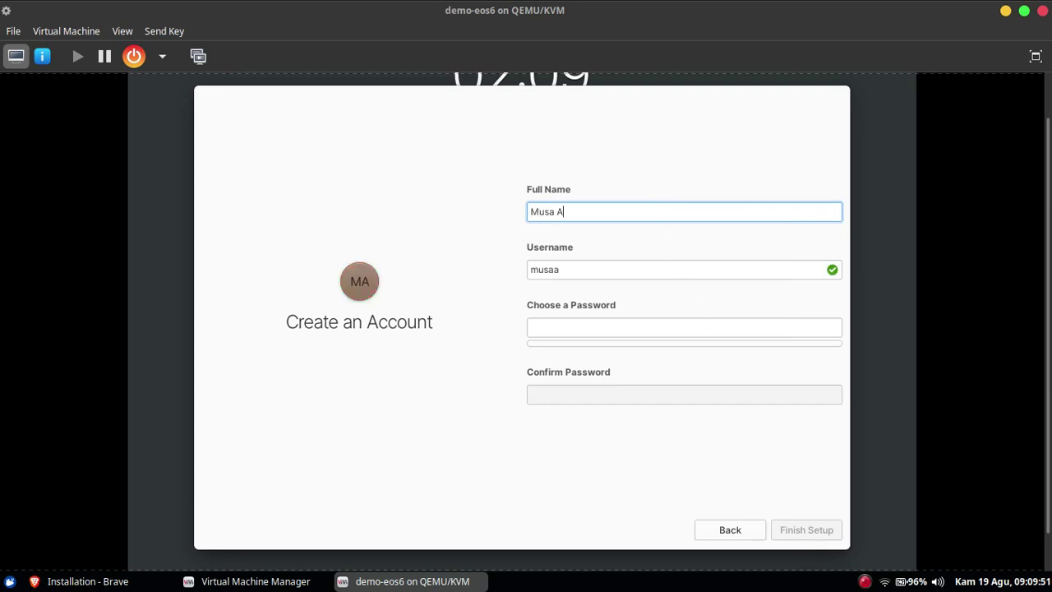
Create the user account with full name, username and matching password, then finish setup.
key("Tab")
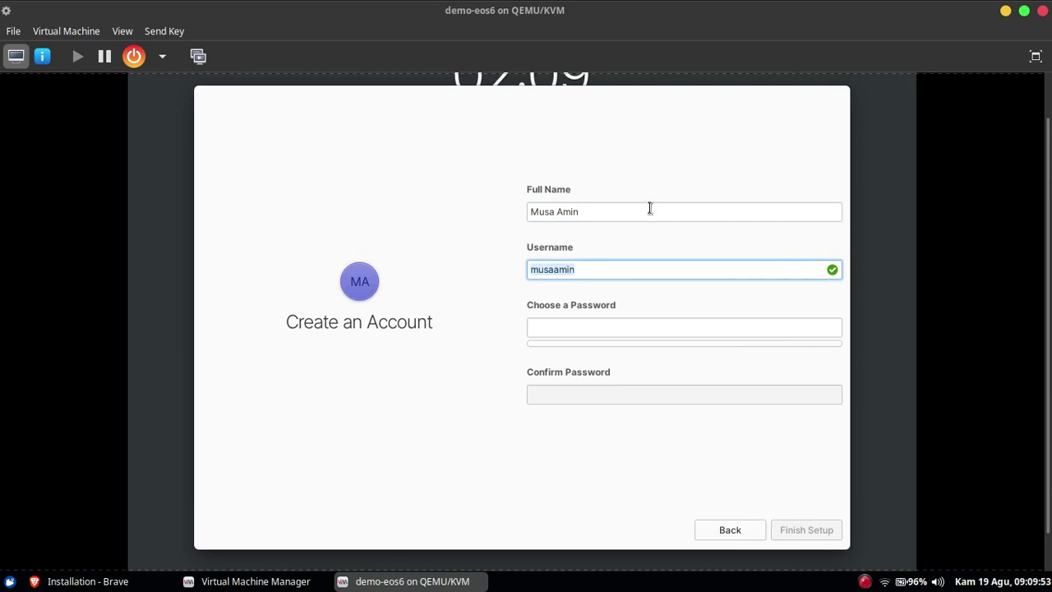
key("Tab")
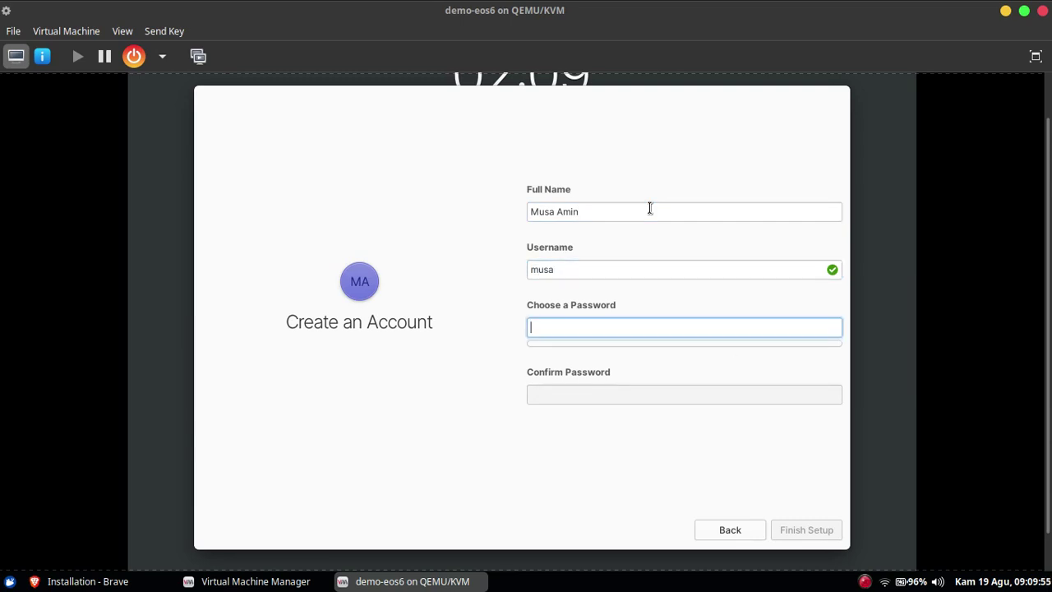
key("Tab")
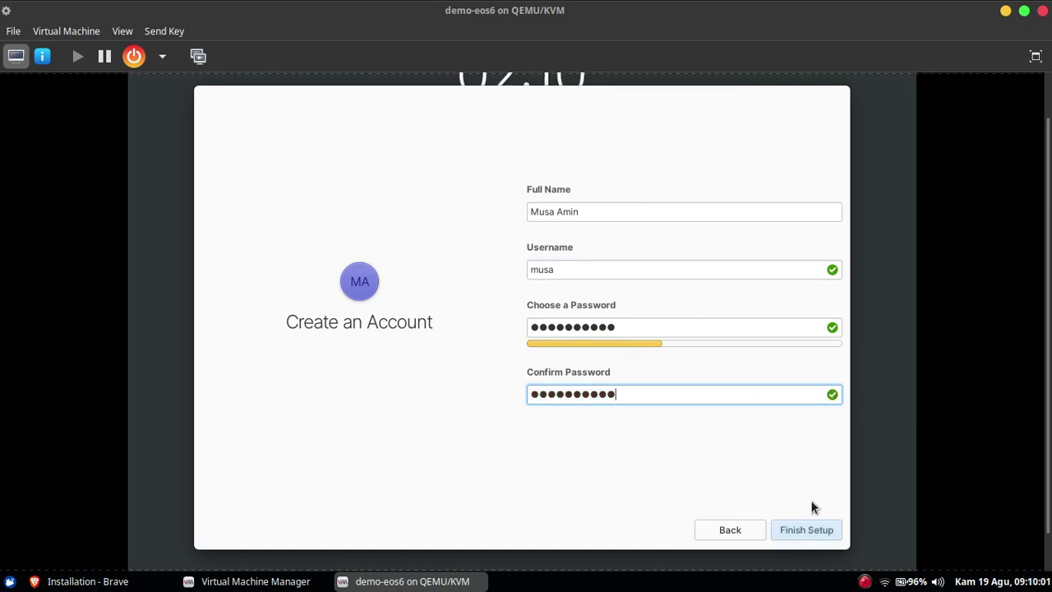
left_click(796, 530)
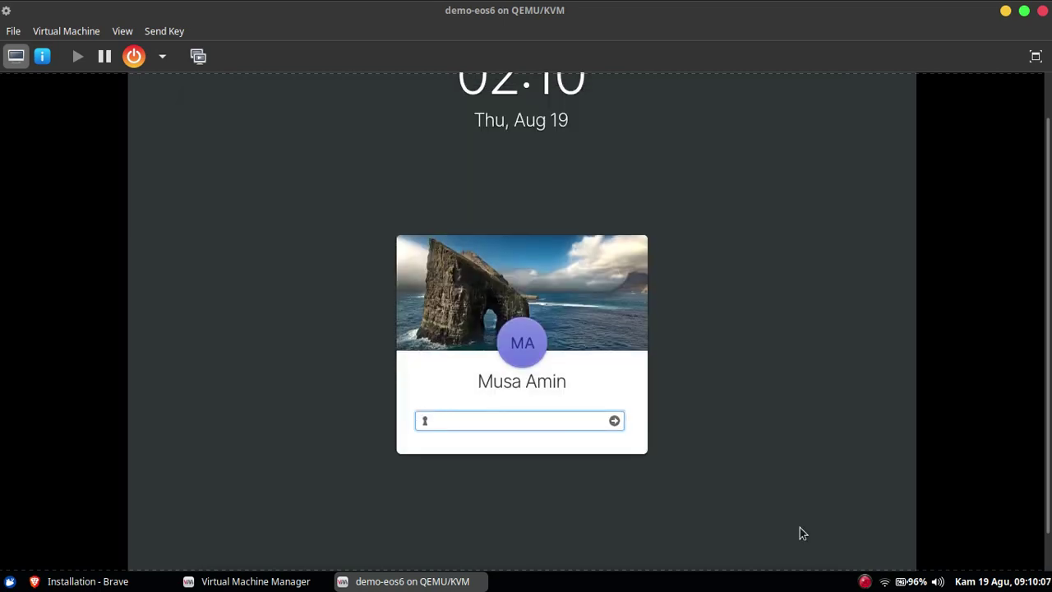
Log in to demo-eos6 with the account password and switch the console display to fullscreen.
type("•••••••••")
key("Return")
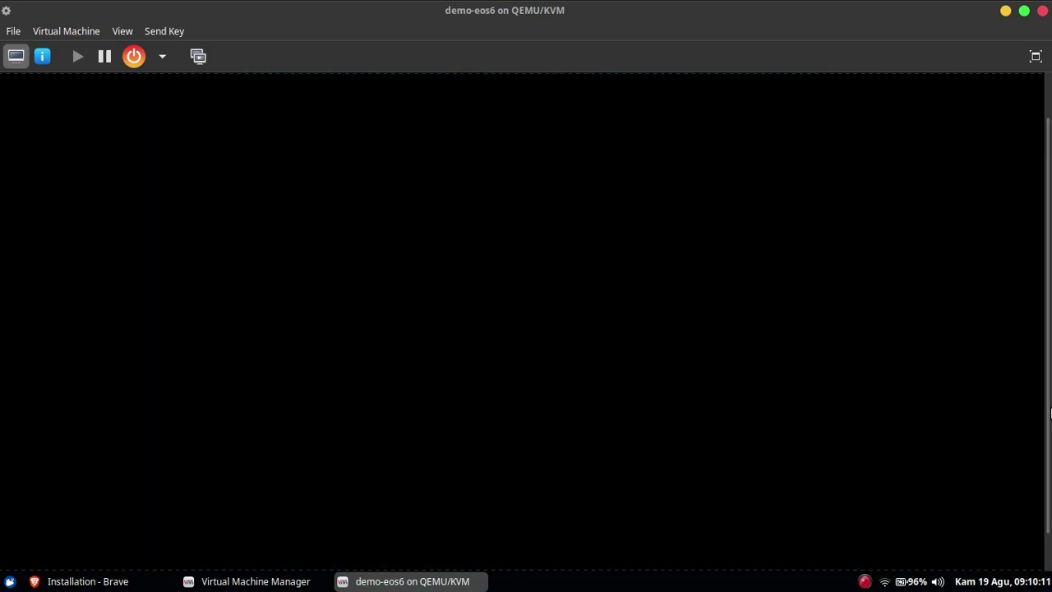
left_click(119, 33)
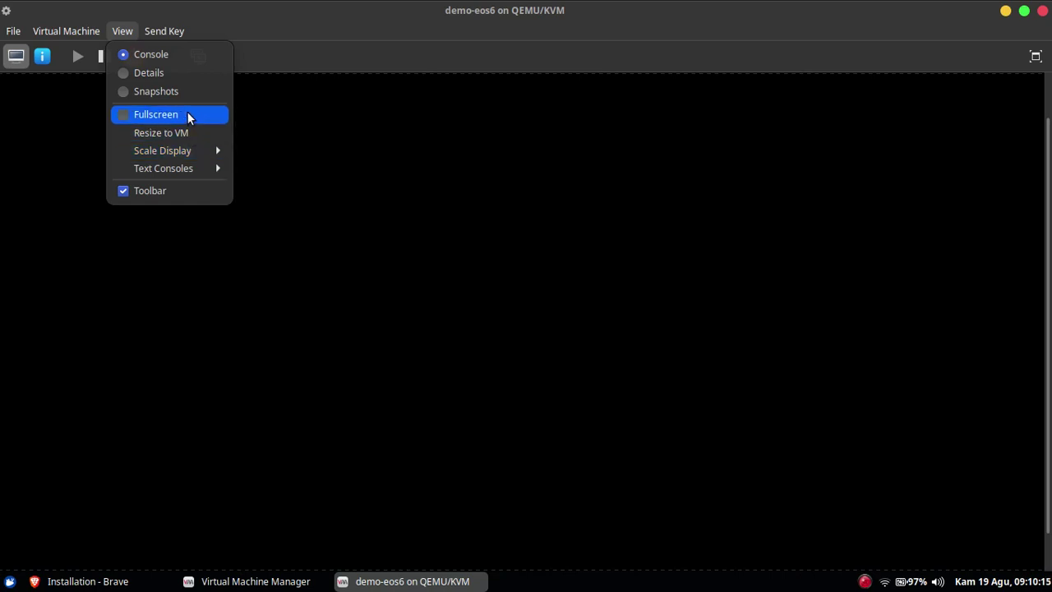
mouse_move(199, 153)
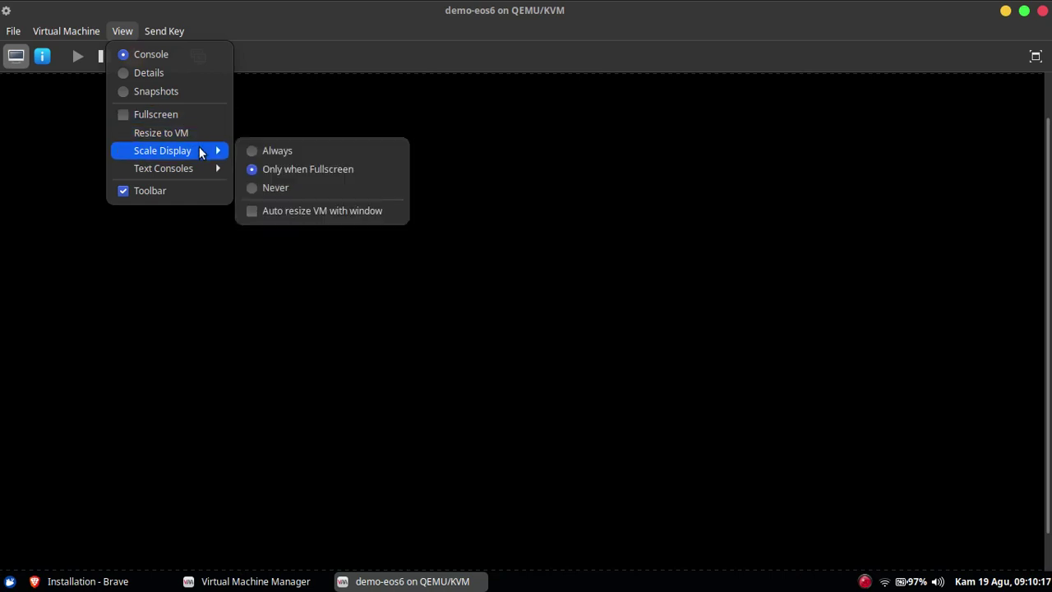
left_click(197, 115)
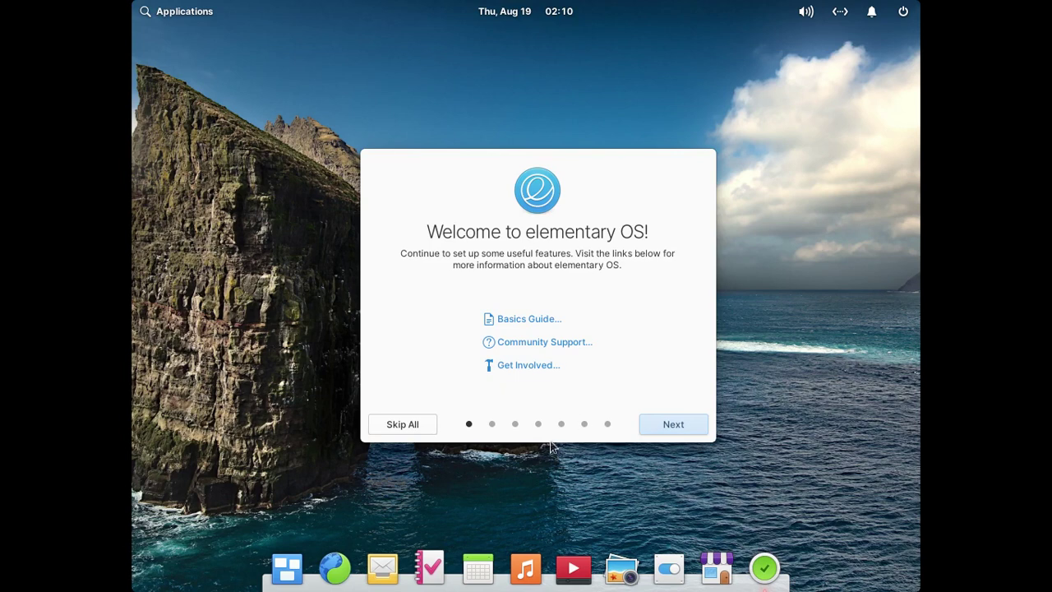
Page through the welcome tour to Ready to Go, then Skip All and Get Started to close it.
left_click(493, 426)
left_click(515, 426)
left_click(537, 425)
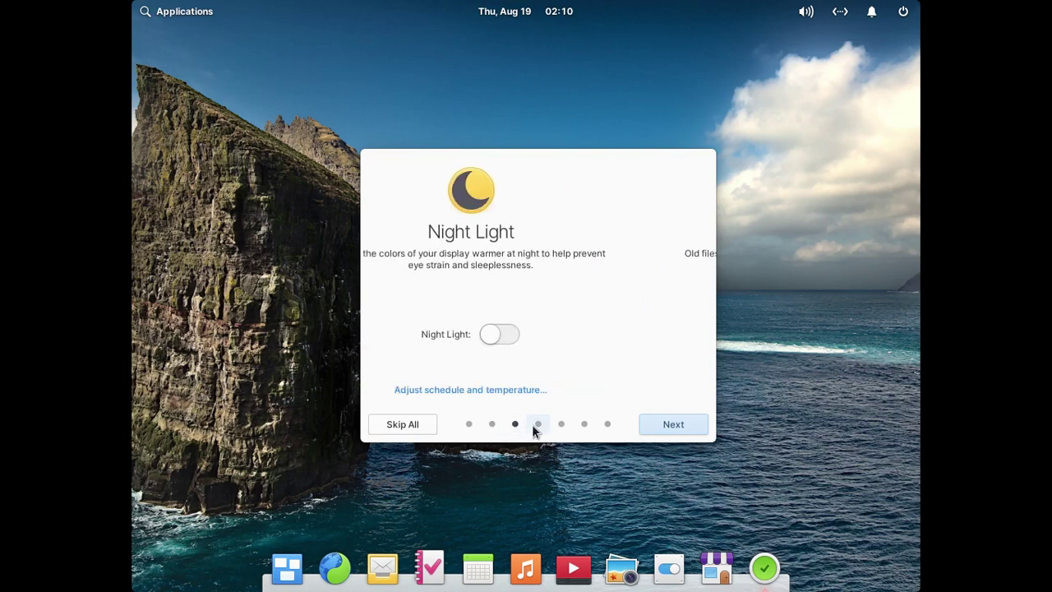
left_click(562, 426)
left_click(585, 428)
left_click(608, 426)
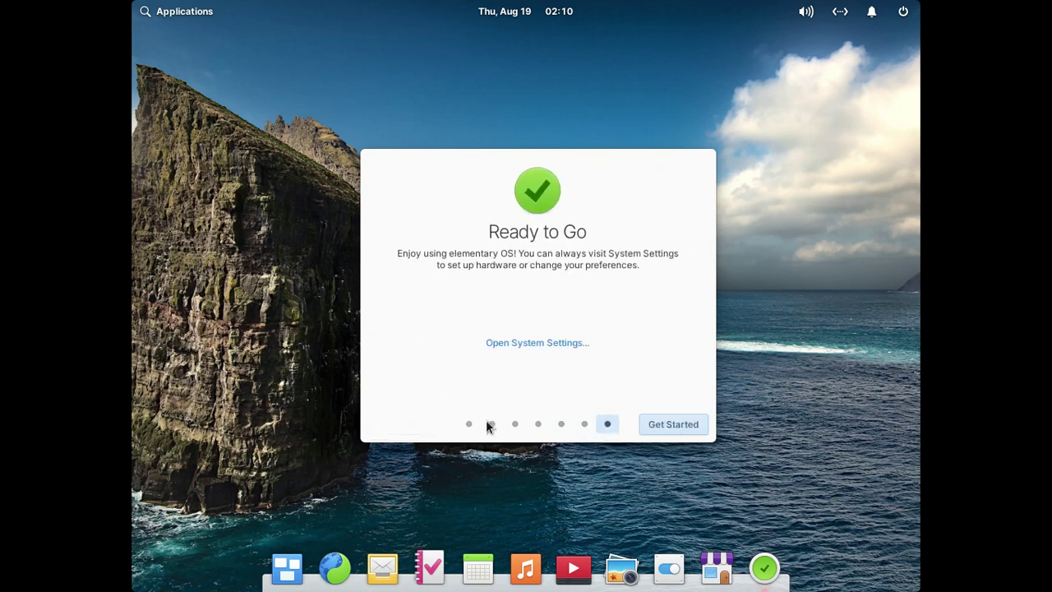
left_click(468, 425)
left_click(413, 426)
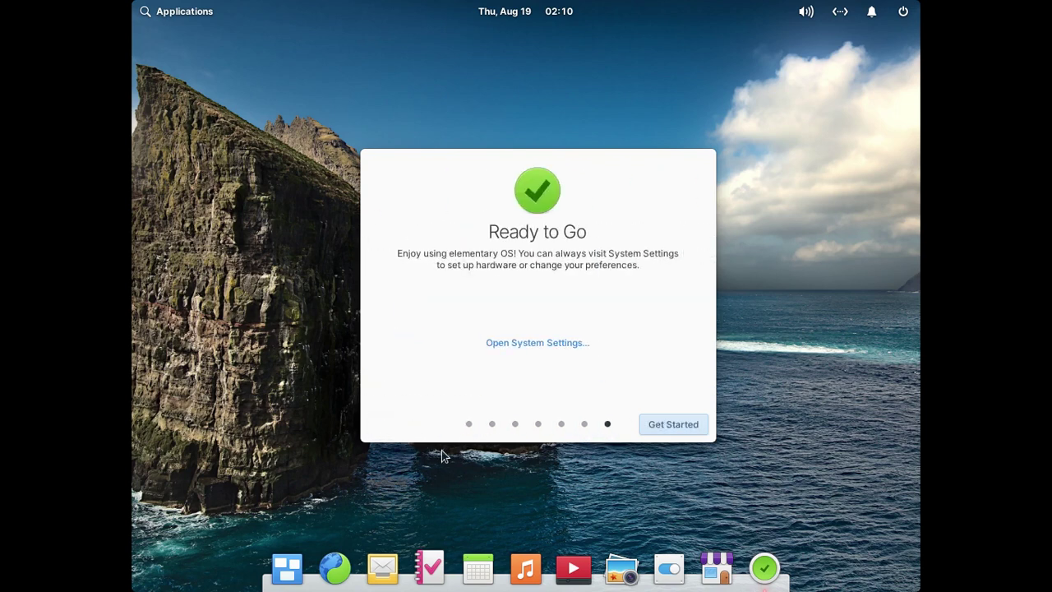
left_click(673, 425)
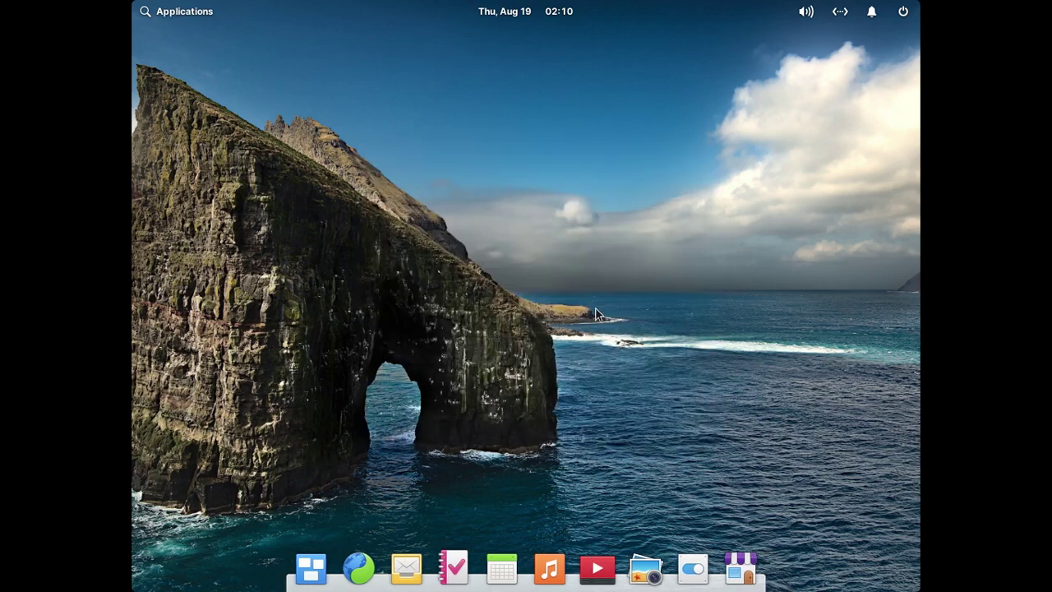
Open System Settings' display settings and keep LoDPI (1×) scaling.
left_click(695, 569)
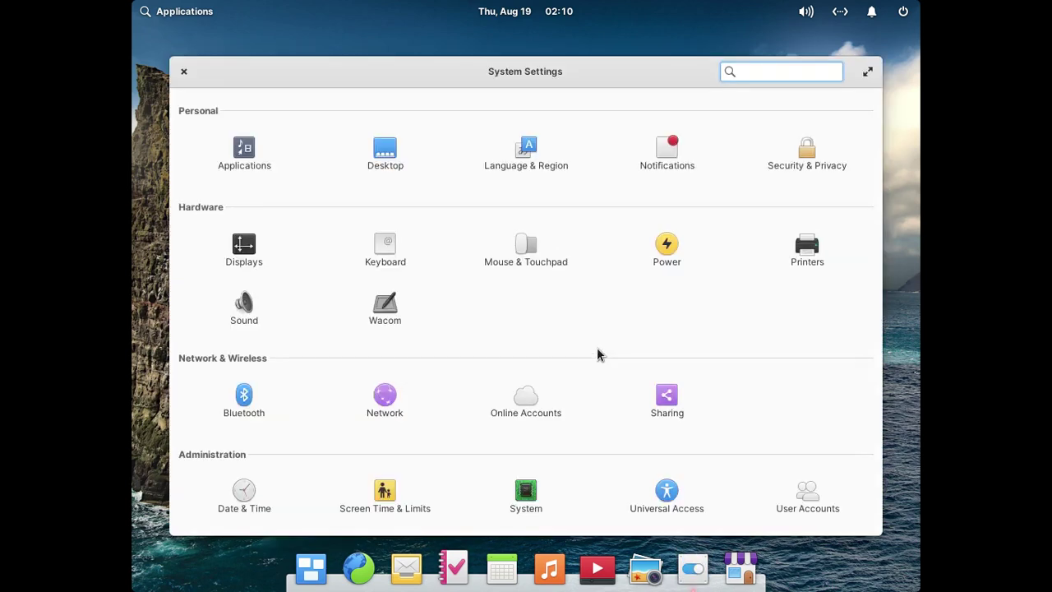
left_click(241, 262)
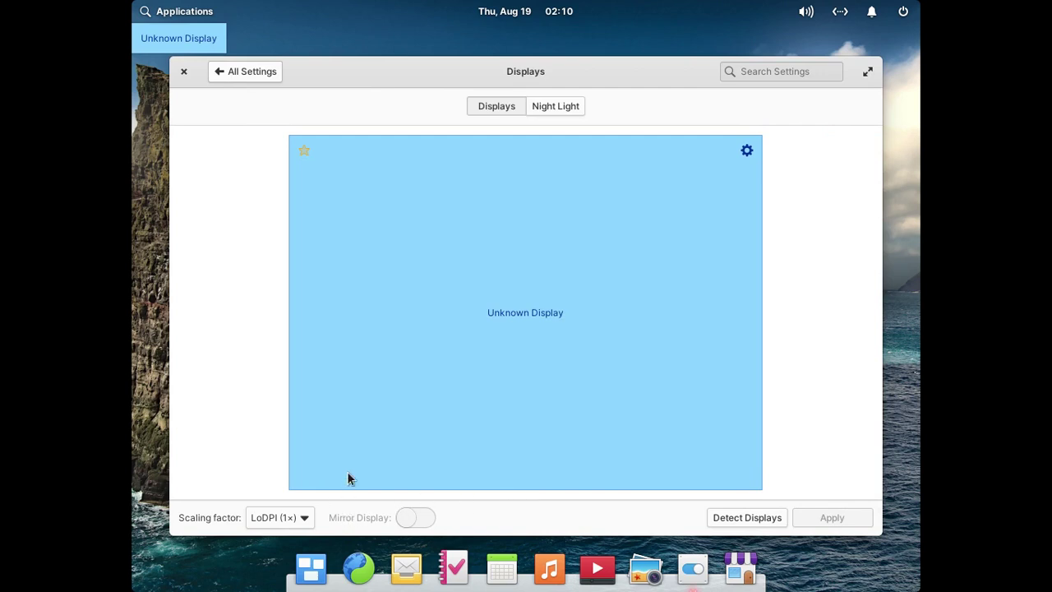
left_click(294, 517)
left_click(294, 522)
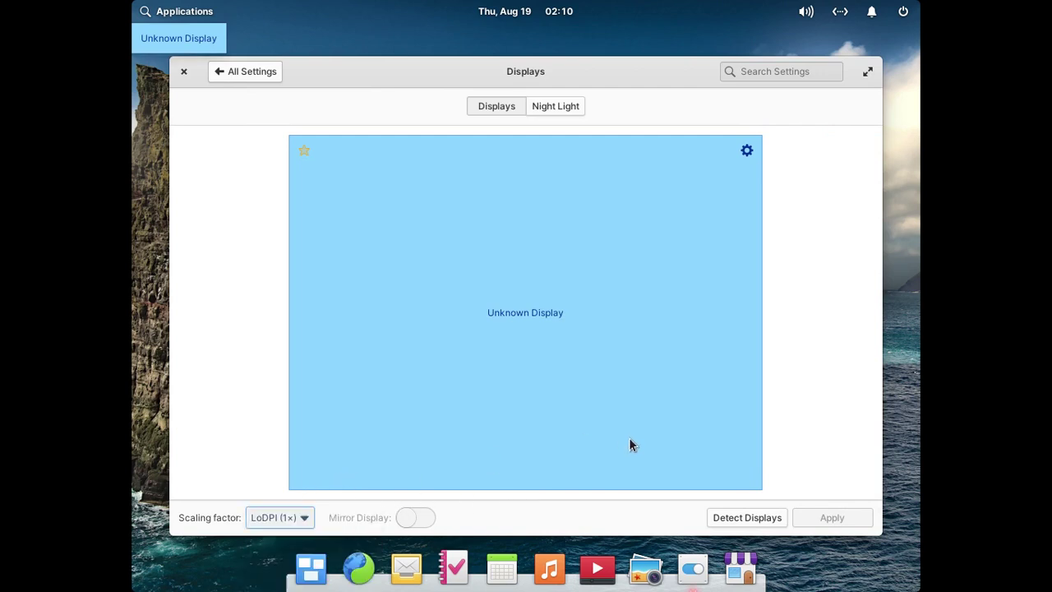
Set the resolution to 1366 × 768 (16:9), apply and keep it, then close the window.
left_click(746, 152)
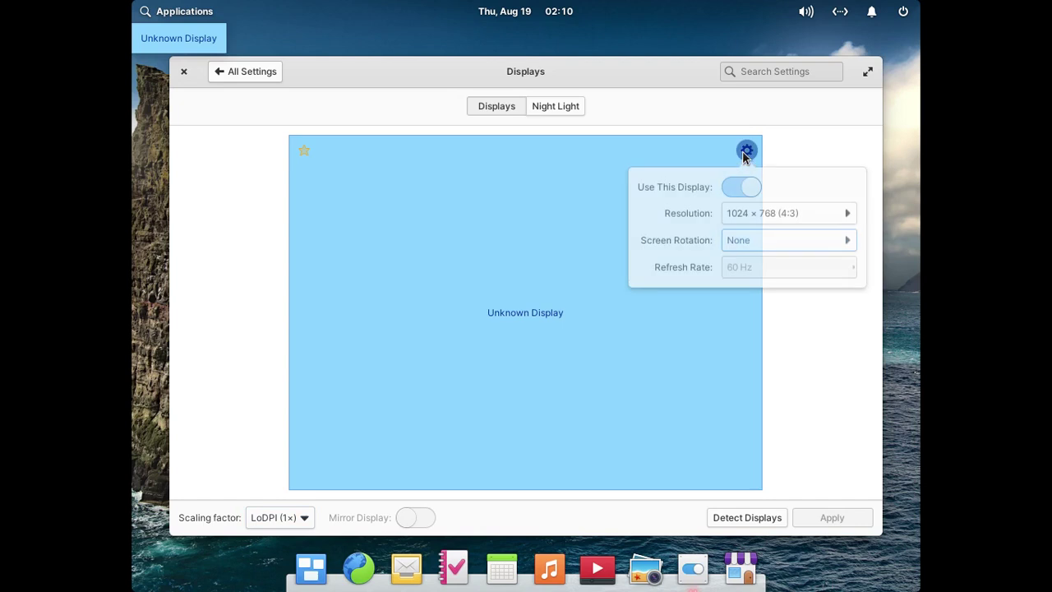
left_click(779, 217)
scroll(791, 369, "down", 1)
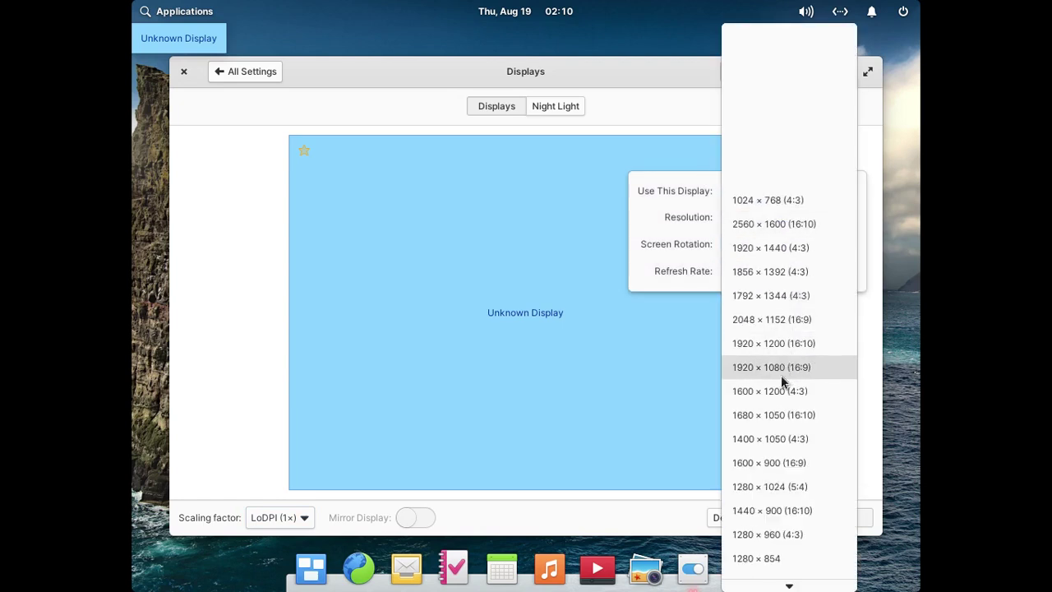
scroll(764, 513, "down", 4)
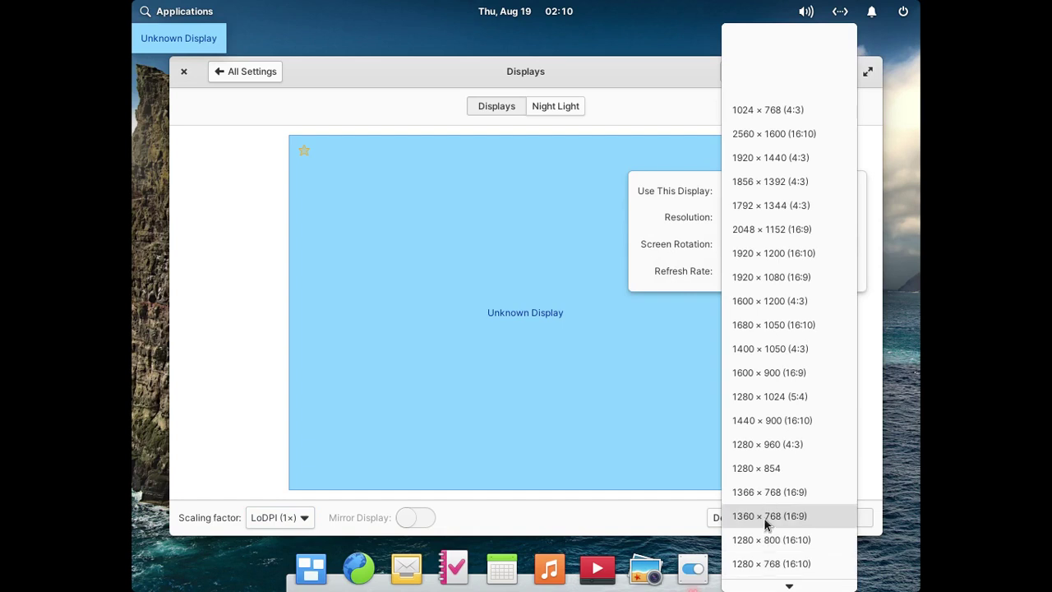
left_click(819, 491)
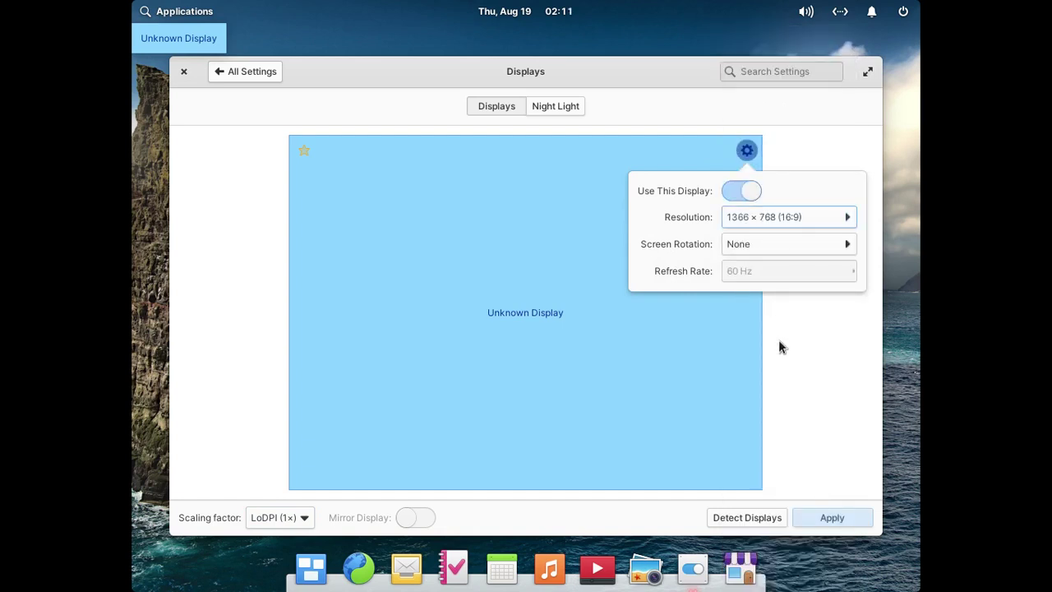
left_click(829, 519)
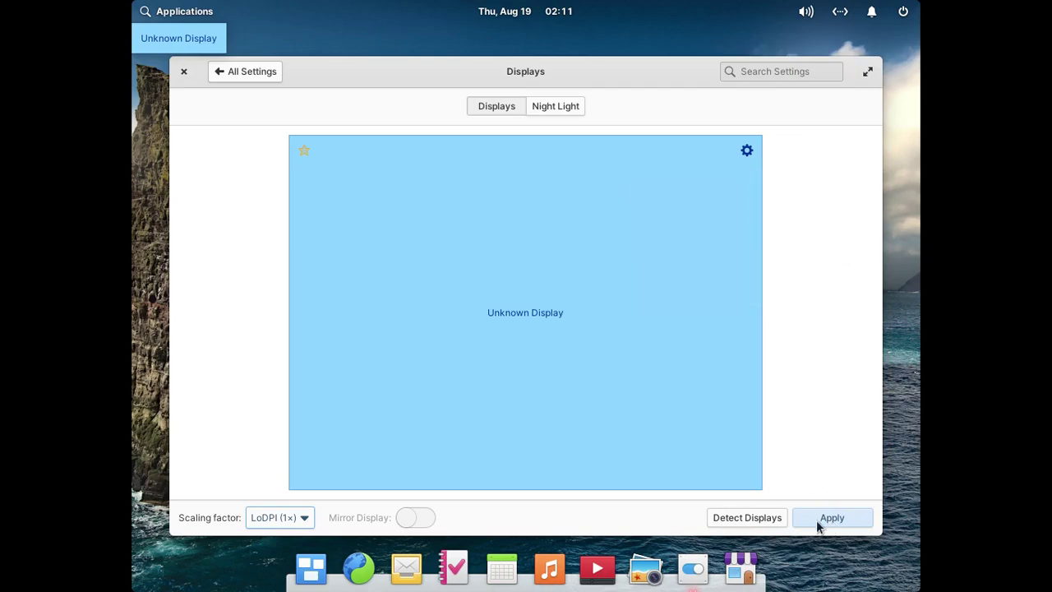
left_click(818, 518)
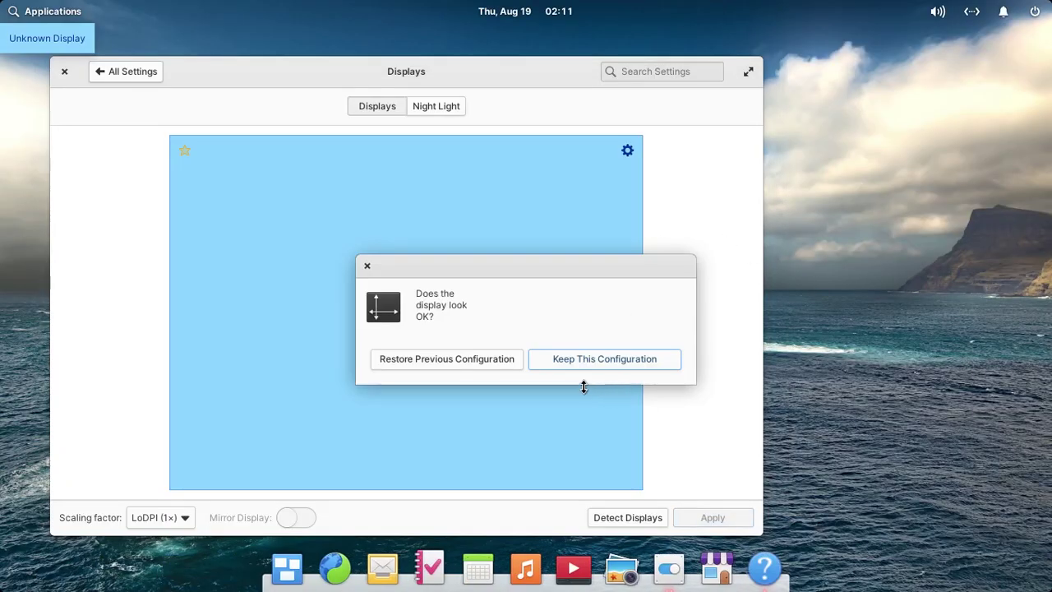
left_click(573, 359)
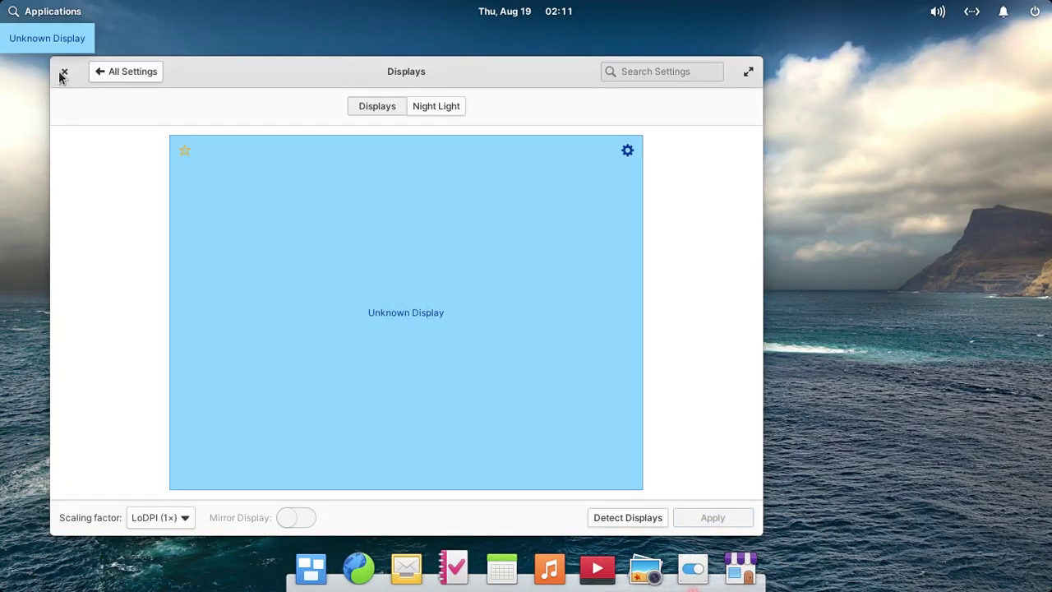
left_click(64, 74)
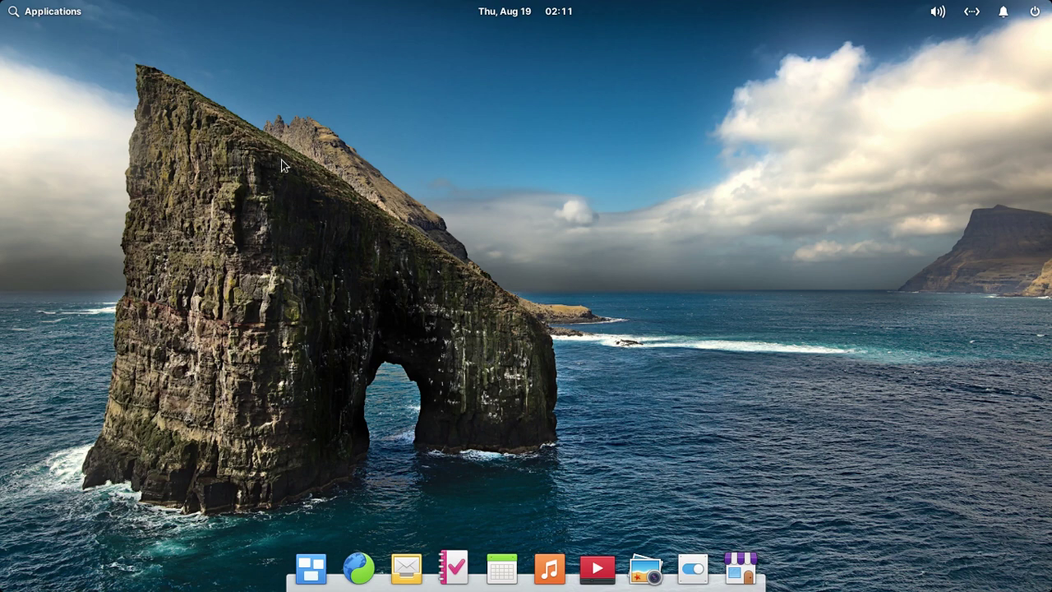
Show the Applications launcher by category and browse Graphics through System Tools.
left_click(32, 21)
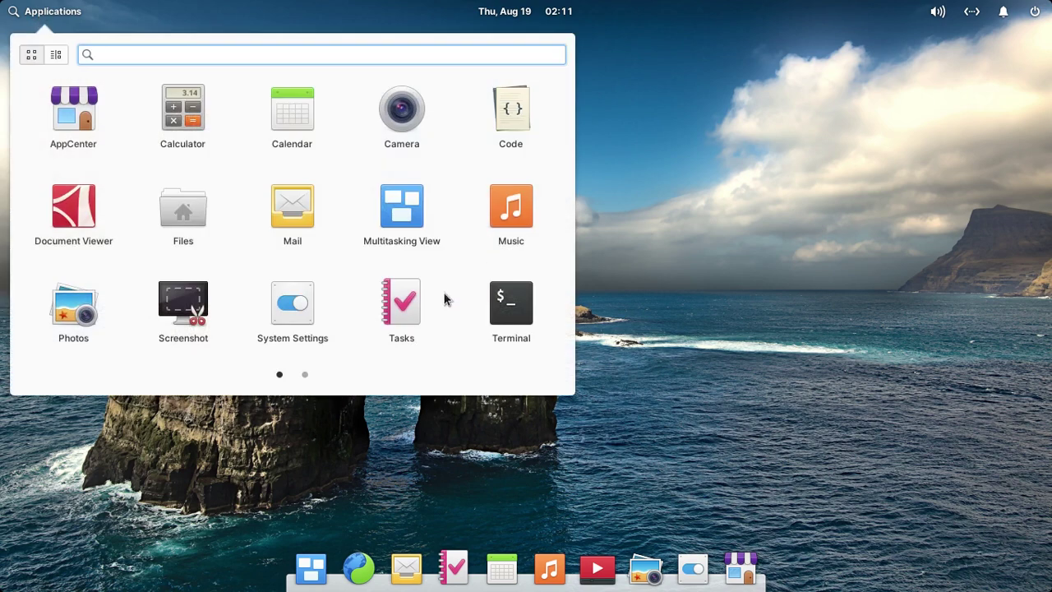
left_click(55, 55)
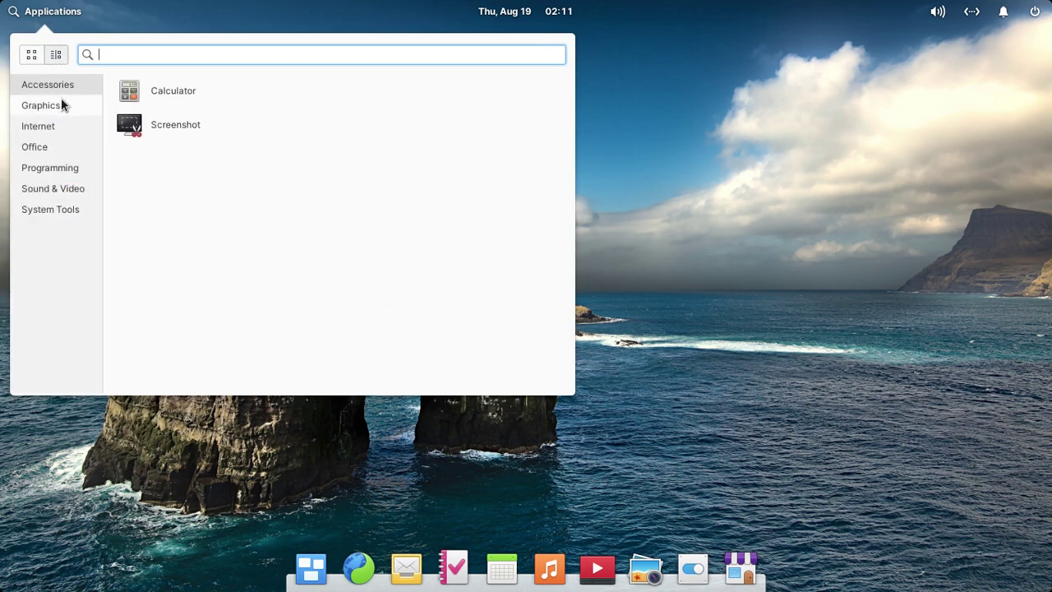
left_click(58, 105)
left_click(58, 125)
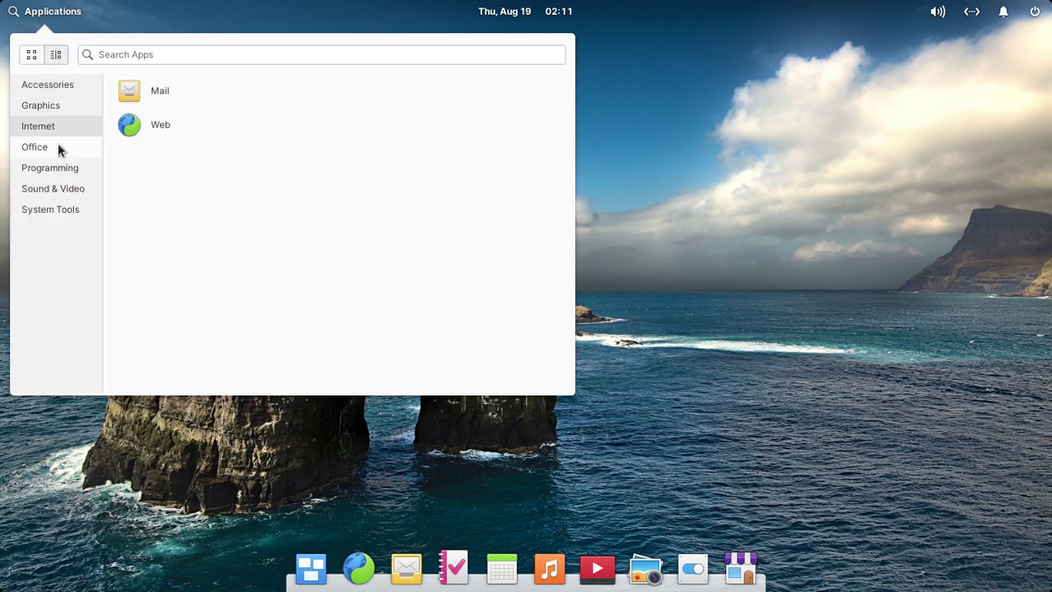
left_click(58, 146)
left_click(57, 168)
left_click(58, 187)
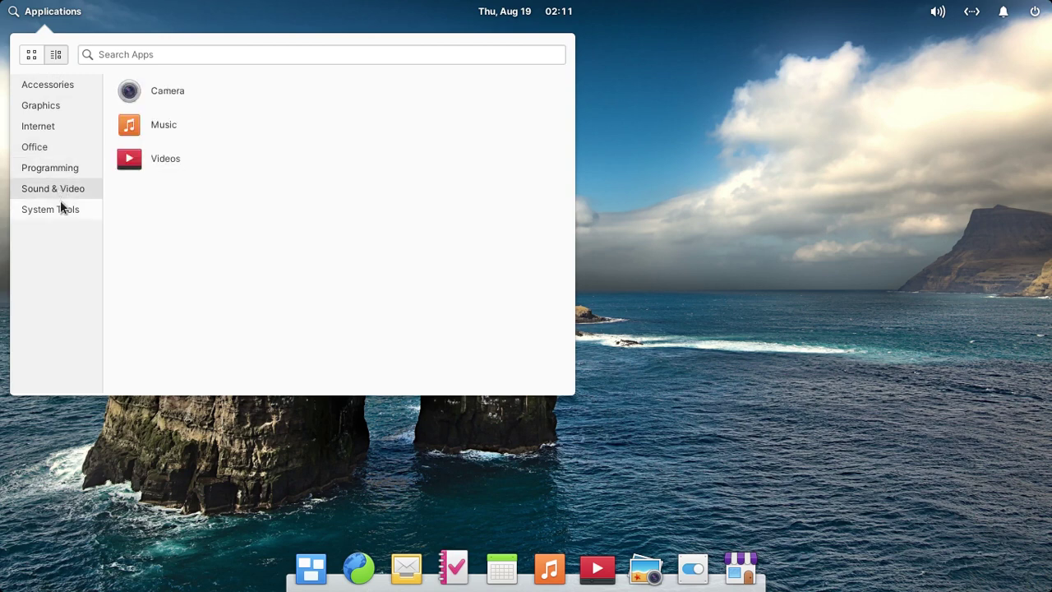
left_click(60, 205)
Browse back up to Accessories, then close and reopen the launcher on Graphics.
left_click(66, 189)
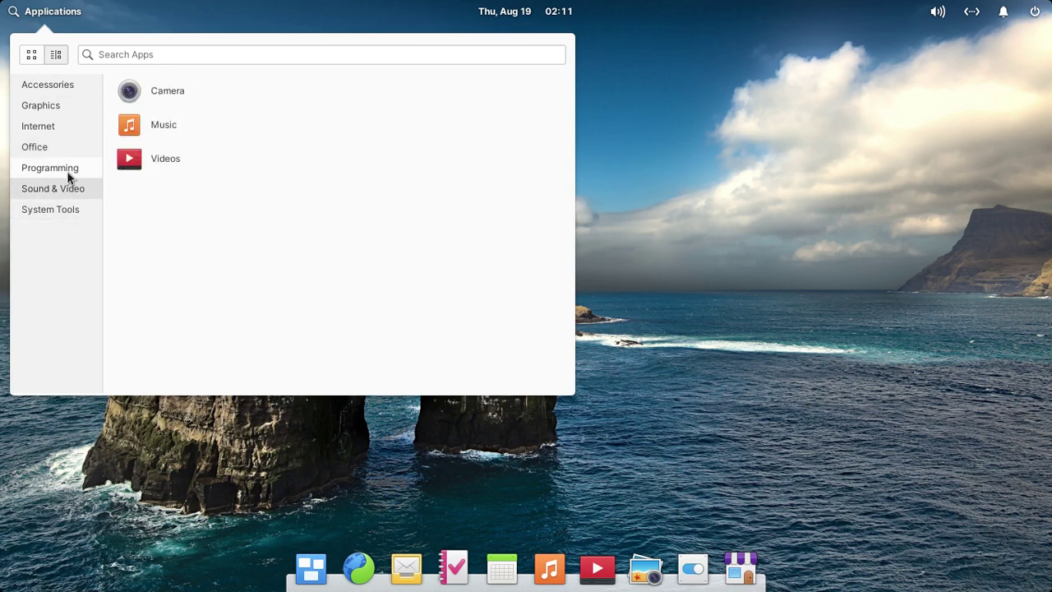
left_click(67, 167)
left_click(65, 146)
left_click(65, 125)
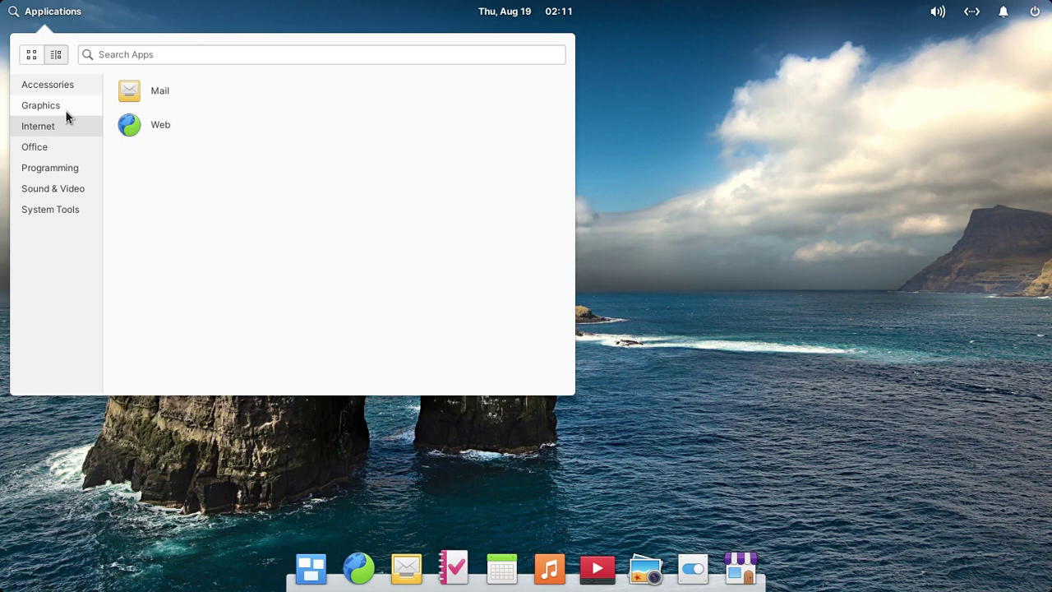
left_click(64, 105)
left_click(66, 86)
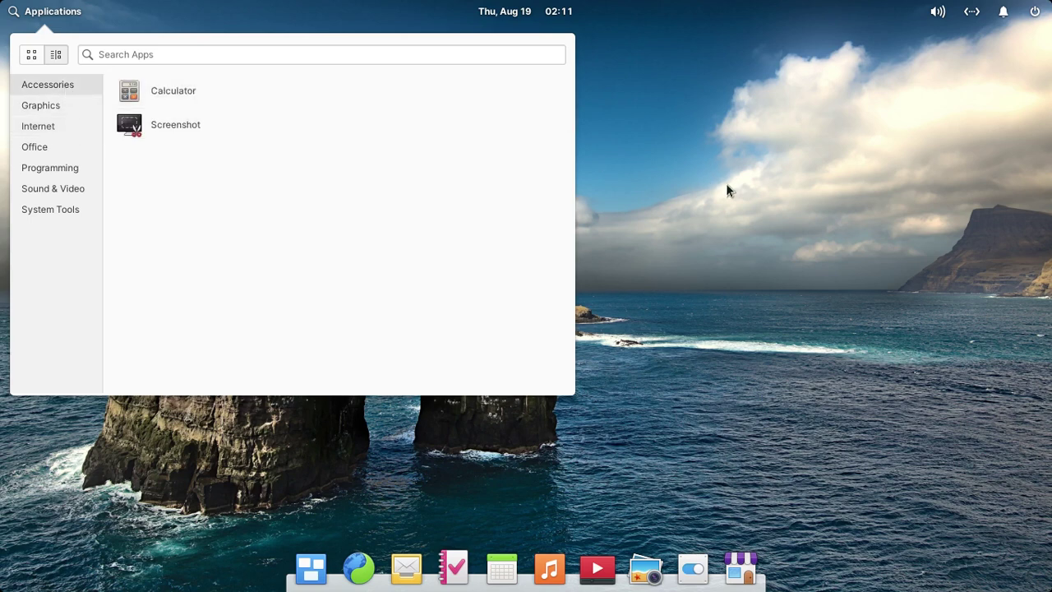
left_click(726, 186)
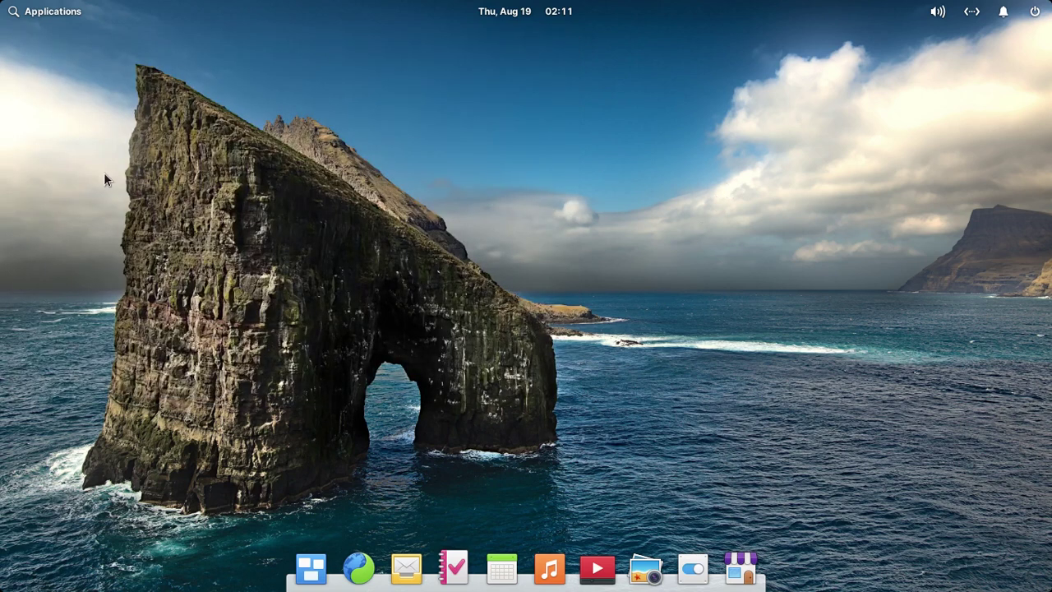
left_click(21, 17)
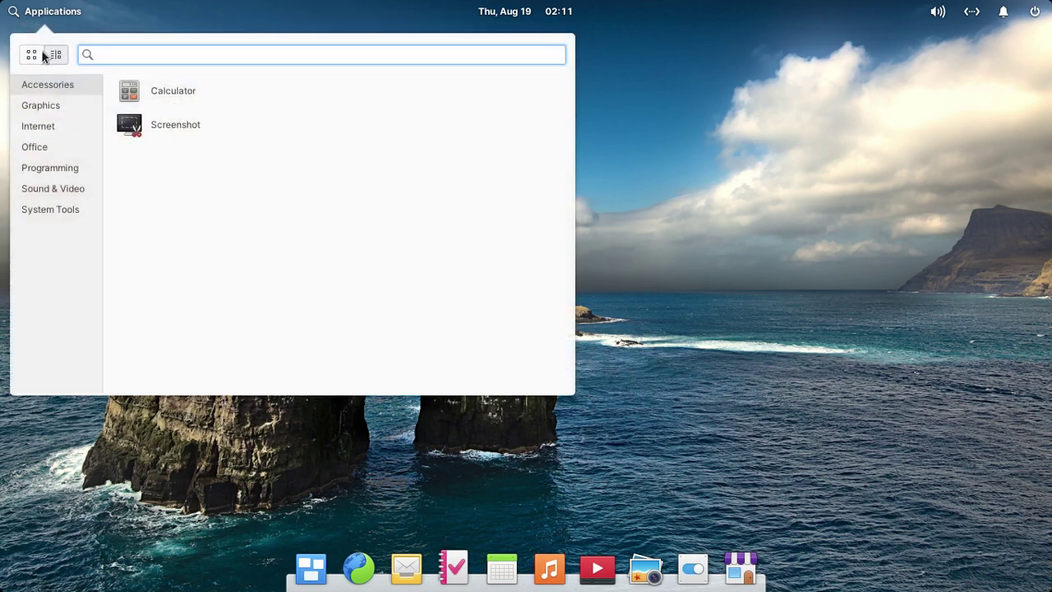
left_click(57, 112)
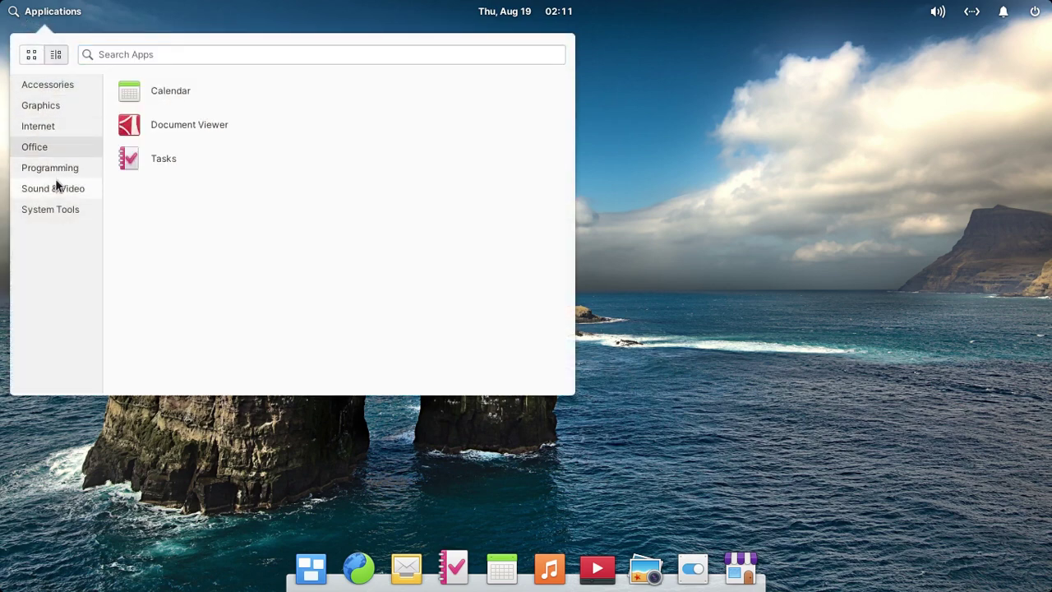
Launch Terminal, maximize its window, and enlarge the text with Ctrl++.
mouse_move(59, 210)
left_click(159, 235)
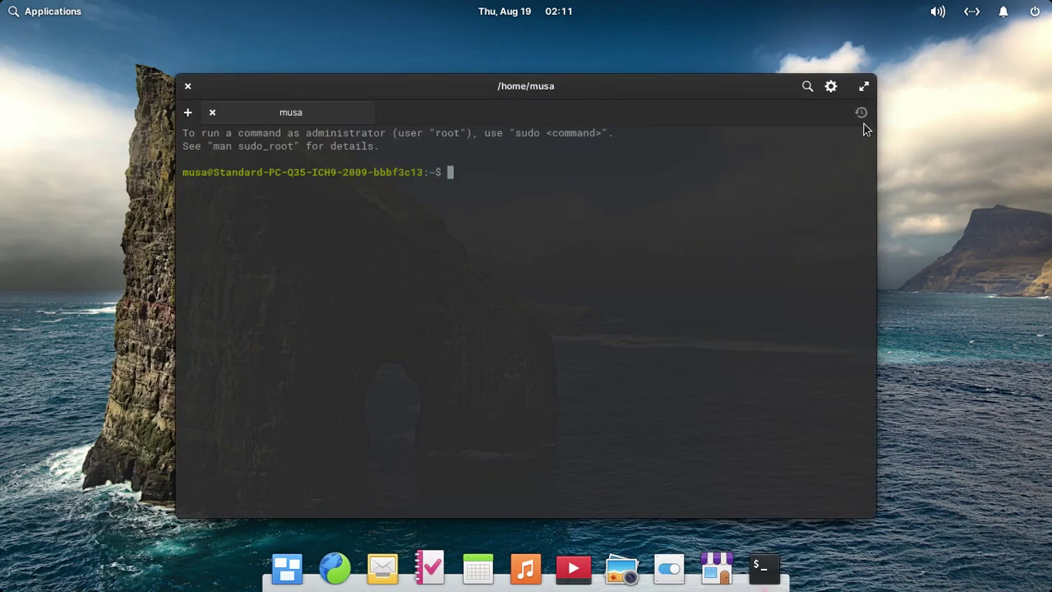
left_click(863, 88)
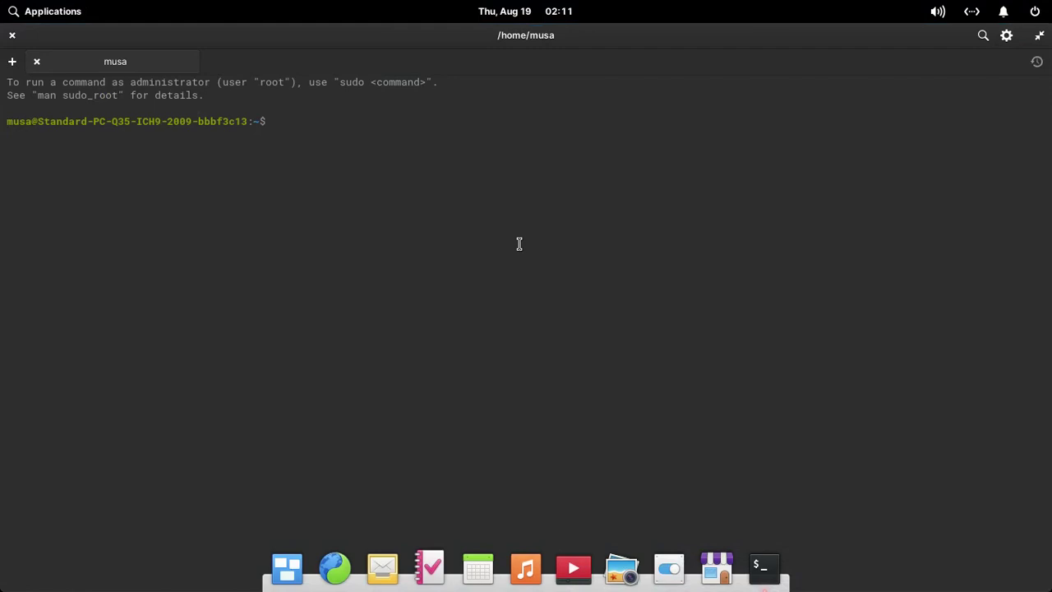
key("ctrl+plus")
key("ctrl+plus")
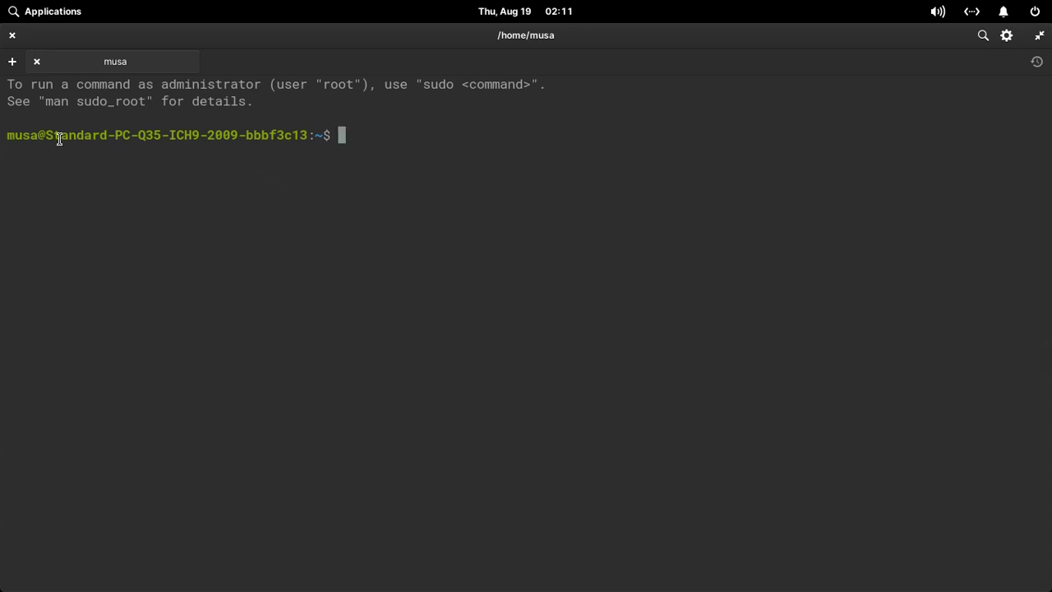
Select the machine's hostname in the prompt twice, clearing the selection each time.
left_click_drag(49, 137, 307, 138)
left_click(101, 162)
left_click_drag(47, 137, 305, 135)
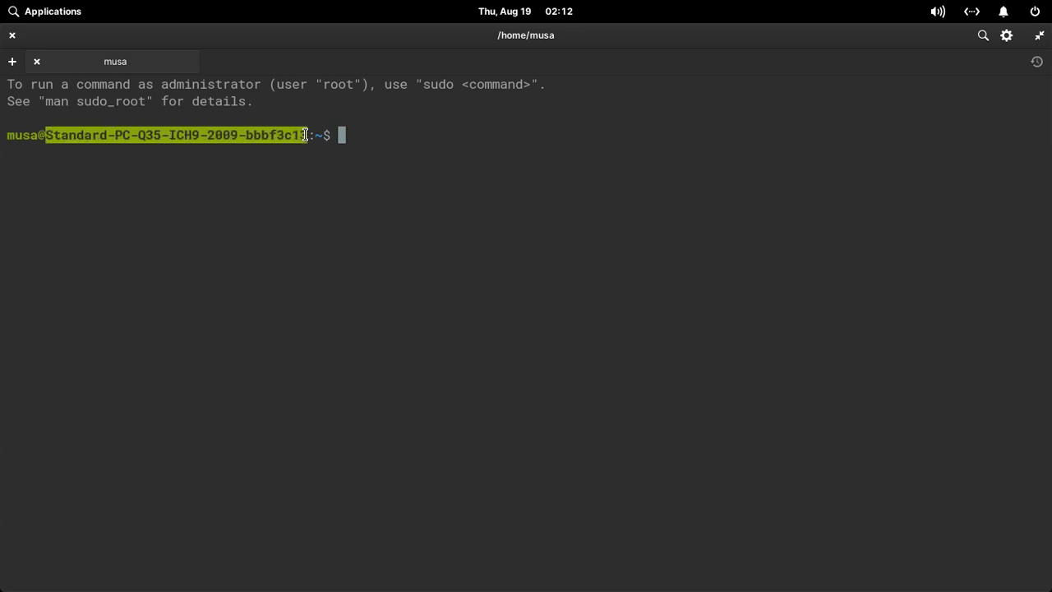
left_click(346, 171)
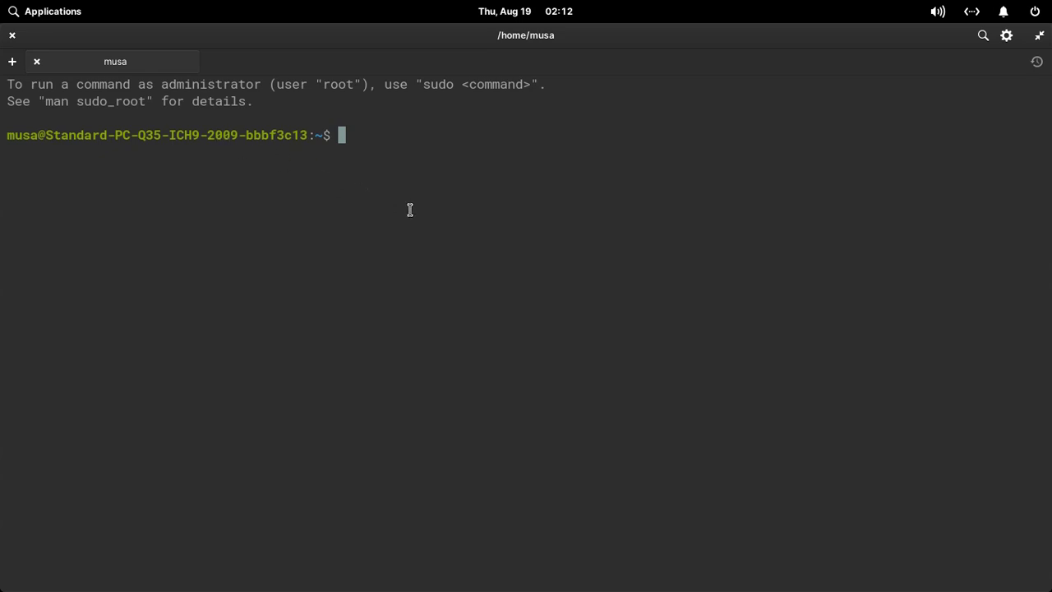
Run sudo hostnamectl set-hostname elementaryos and authenticate with the administrator password.
type("sudo hostna")
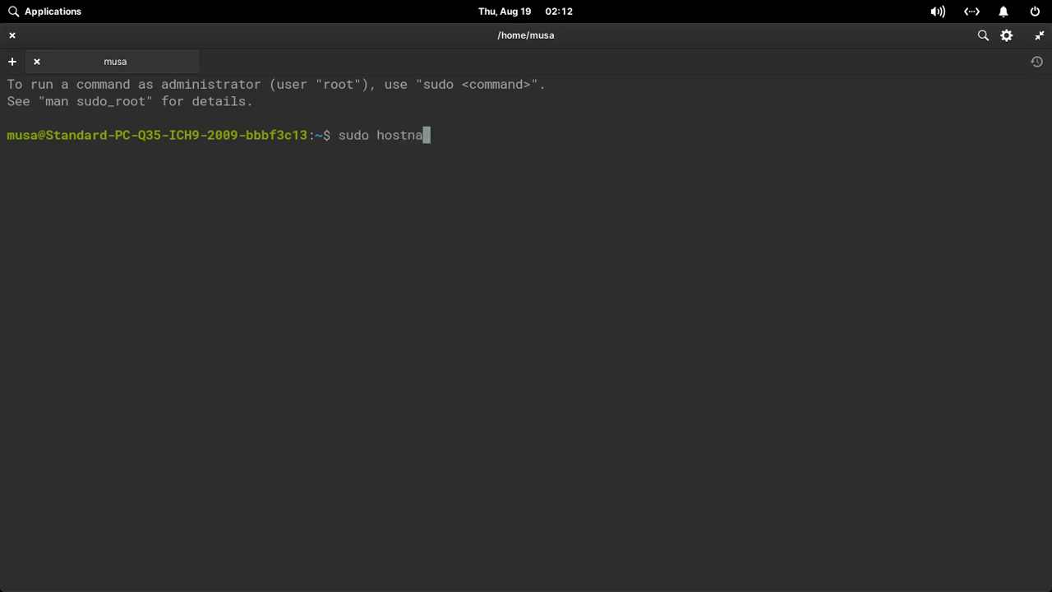
type("mec")
key("Tab")
type("set-host")
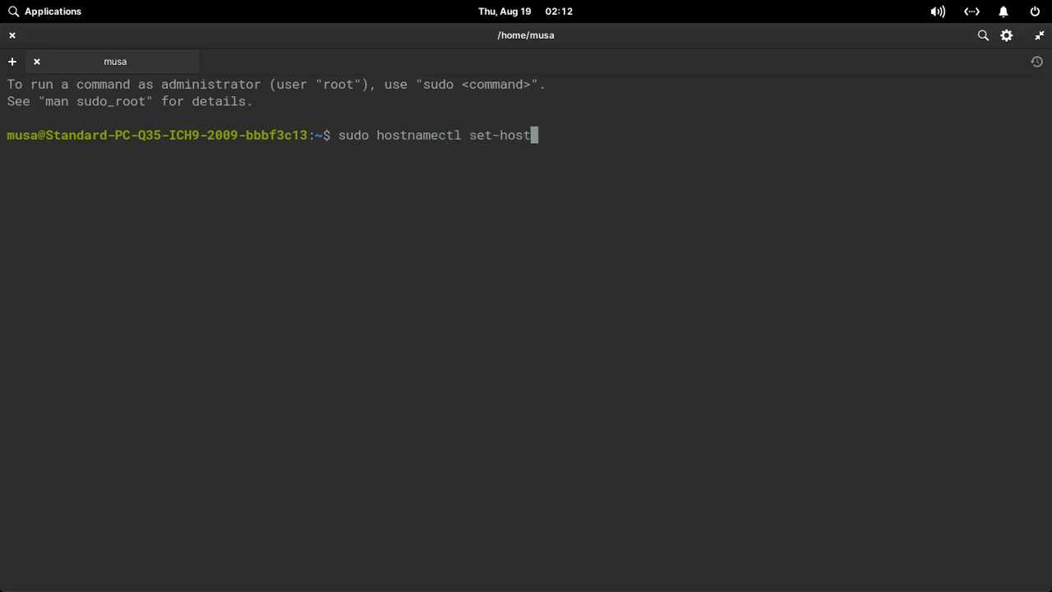
type("name elementaryos")
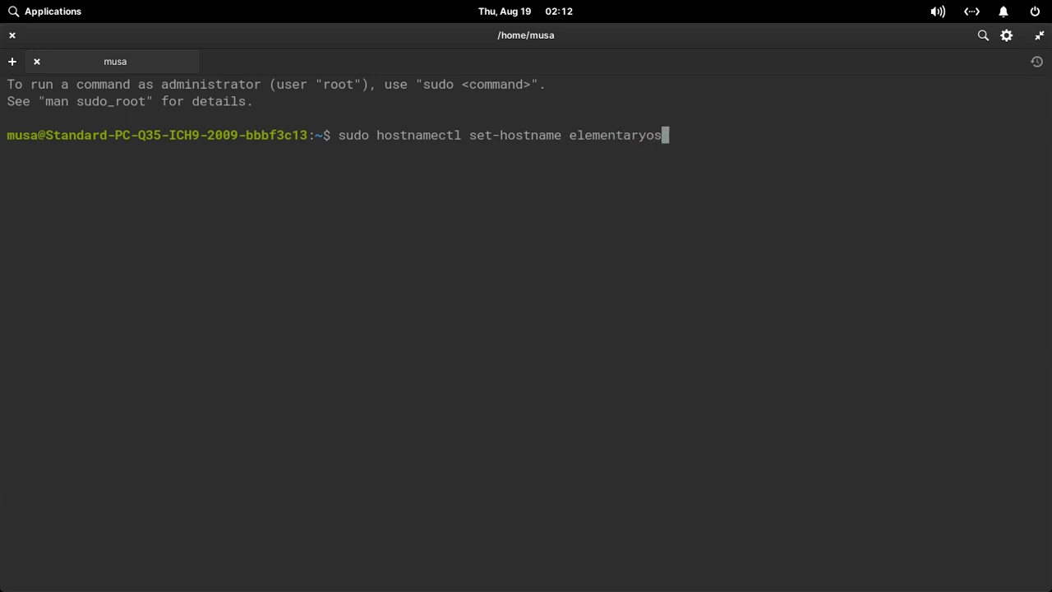
key("Return")
type("*******")
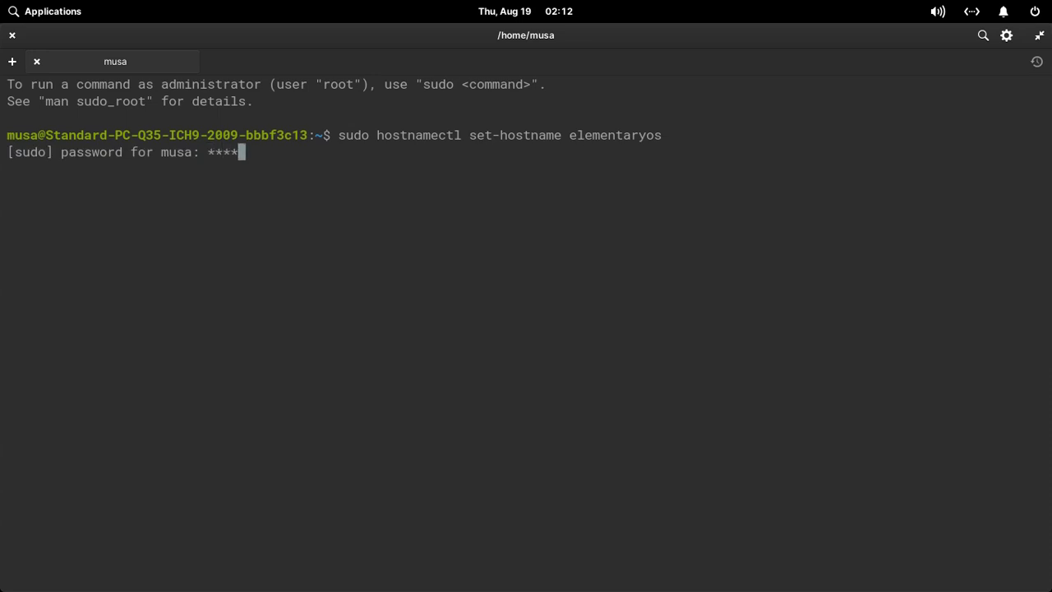
type("***")
left_click_drag(207, 153, 287, 153)
left_click(301, 180)
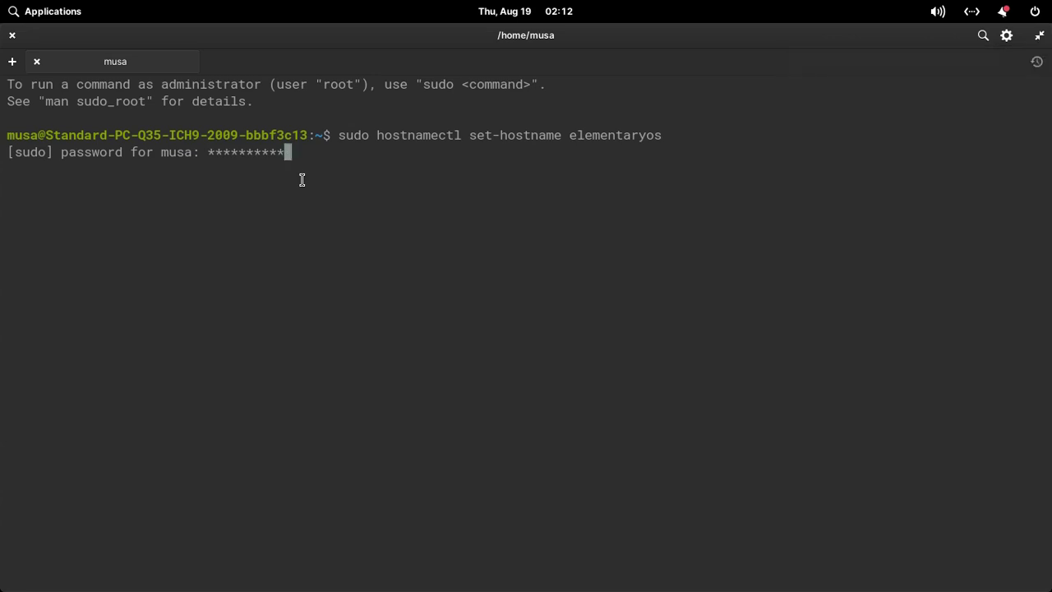
key("Return")
Run hostname to confirm it reports elementaryos, then type sudo nano /etc/hosts.
type("hostan")
key("BackSpace")
key("BackSpace")
type("name")
key("Return")
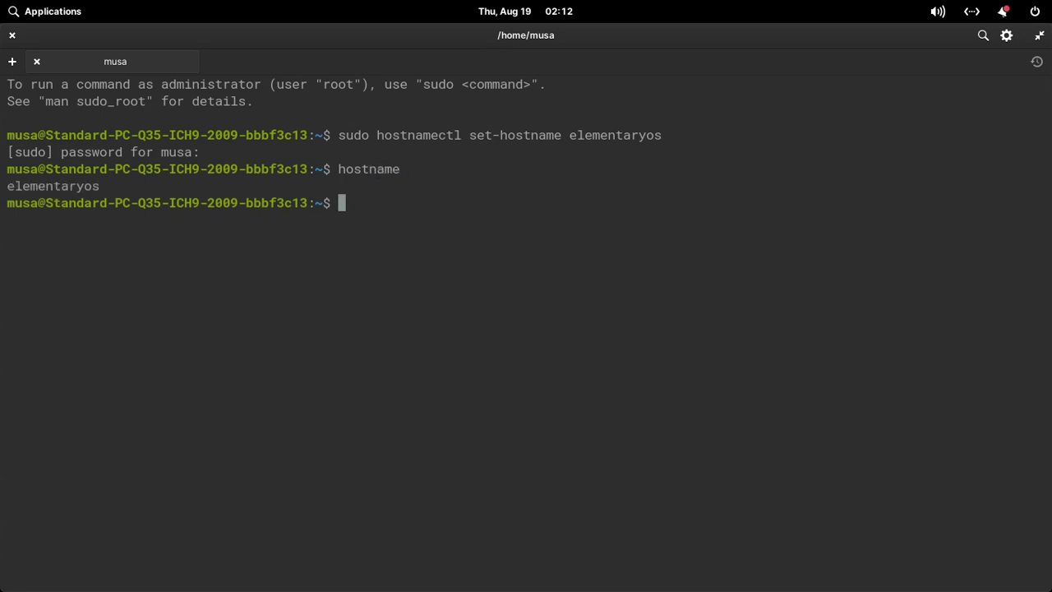
type("sudo nano")
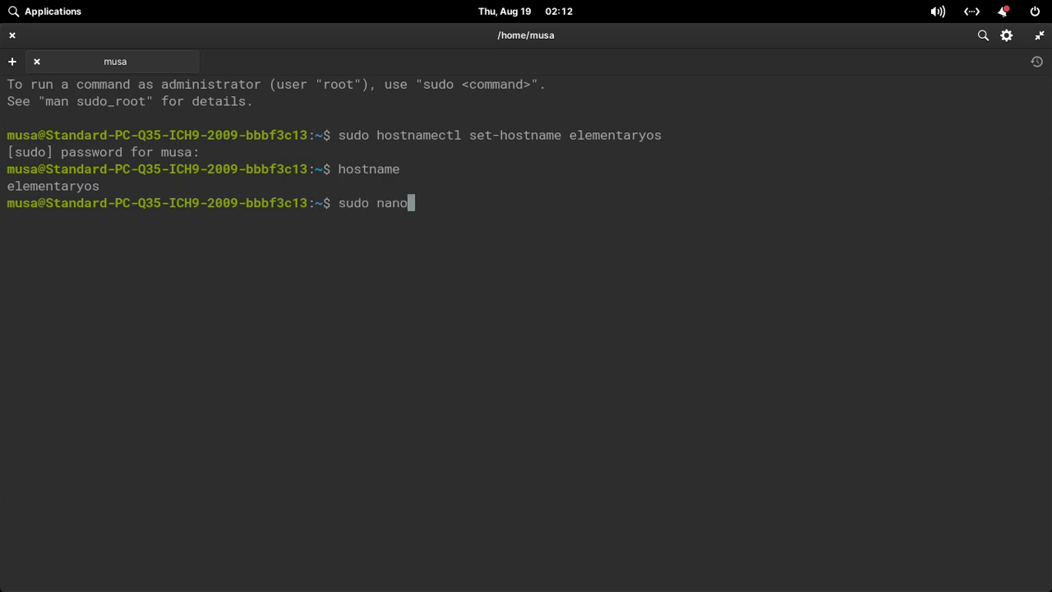
type(" /etc/hosts")
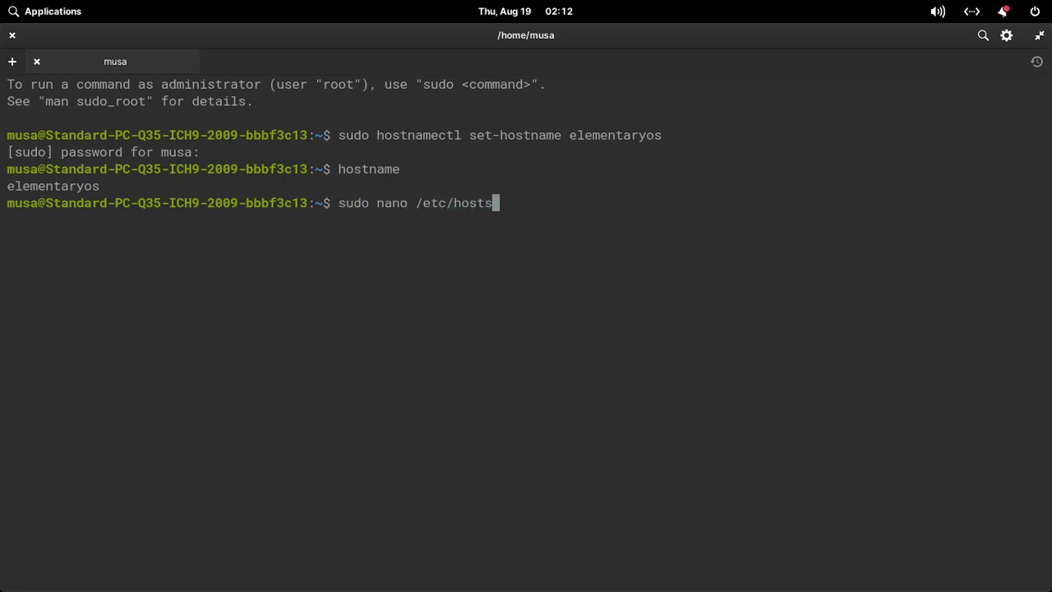
In /etc/hosts, replace the 127.0.1.1 hostnames with elementaryos and save the file.
key("Return")
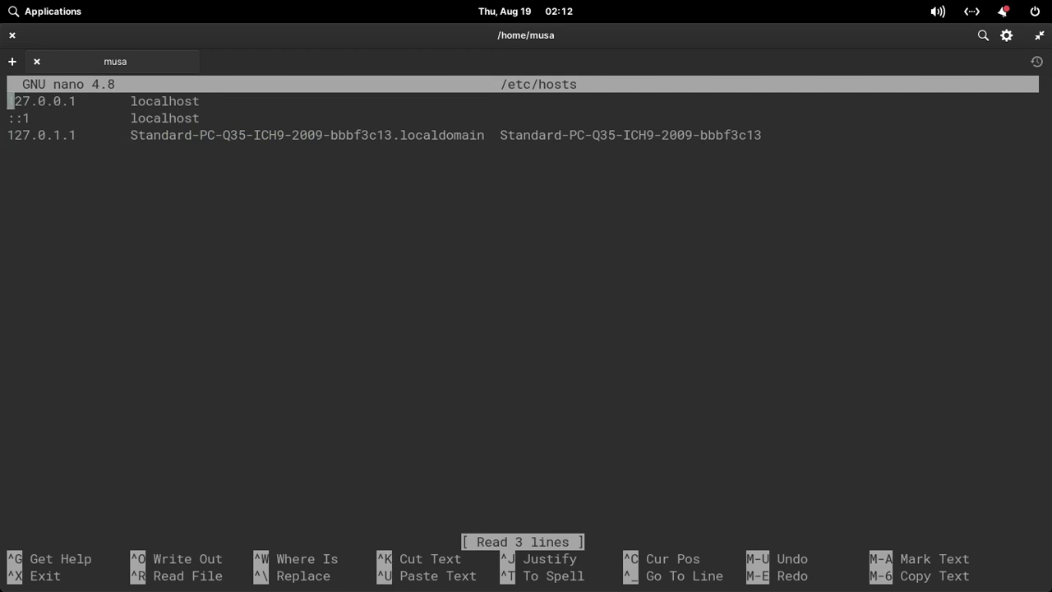
key("Down")
key("BackSpace")
key("BackSpace")
key("BackSpace")
key("BackSpace")
key("BackSpace")
key("BackSpace")
key("BackSpace")
key("BackSpace")
key("BackSpace")
key("BackSpace")
key("BackSpace")
key("BackSpace")
key("BackSpace")
key("BackSpace")
key("BackSpace")
key("BackSpace")
key("BackSpace")
key("BackSpace")
key("BackSpace")
key("BackSpace")
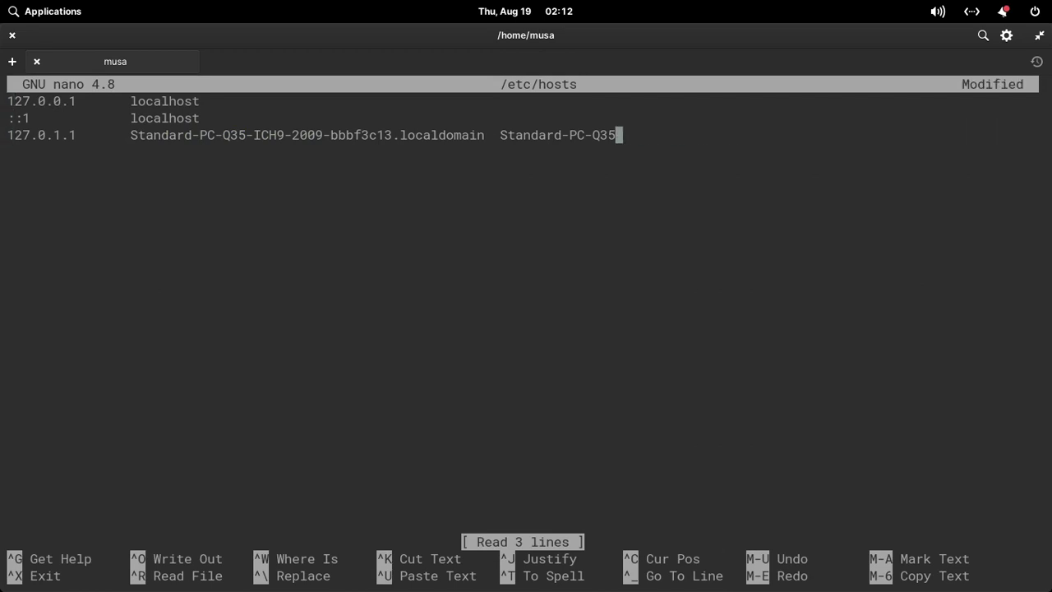
key("BackSpace")
key("BackSpace")
key("BackSpace")
key("BackSpace")
key("BackSpace")
key("BackSpace")
key("BackSpace")
key("BackSpace")
key("BackSpace")
key("BackSpace")
key("BackSpace")
key("BackSpace")
key("BackSpace")
key("BackSpace")
key("BackSpace")
key("BackSpace")
key("BackSpace")
key("BackSpace")
key("BackSpace")
key("BackSpace")
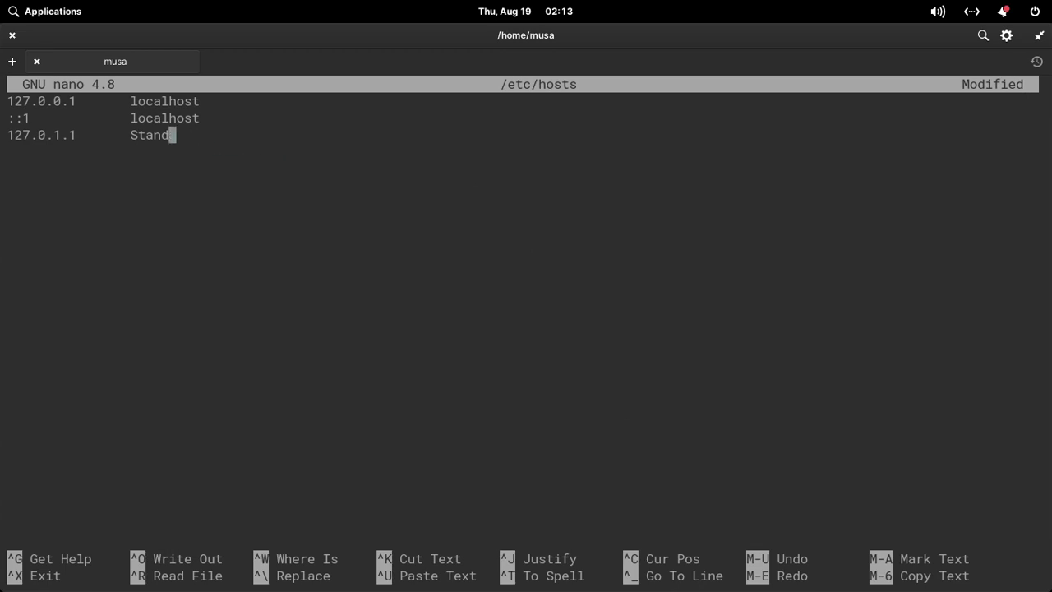
type("elementaryos")
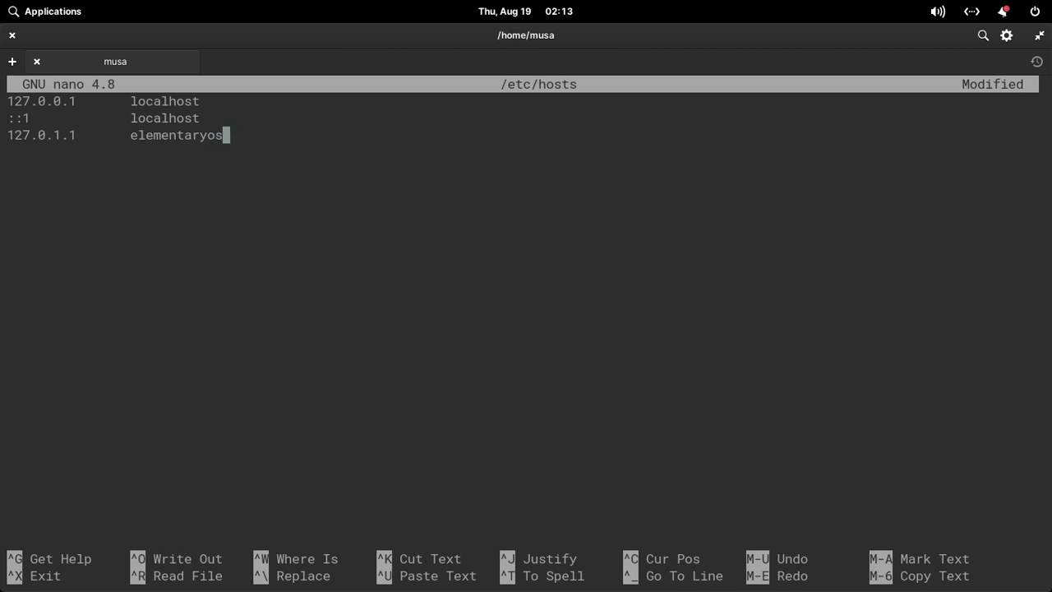
key("ctrl+o")
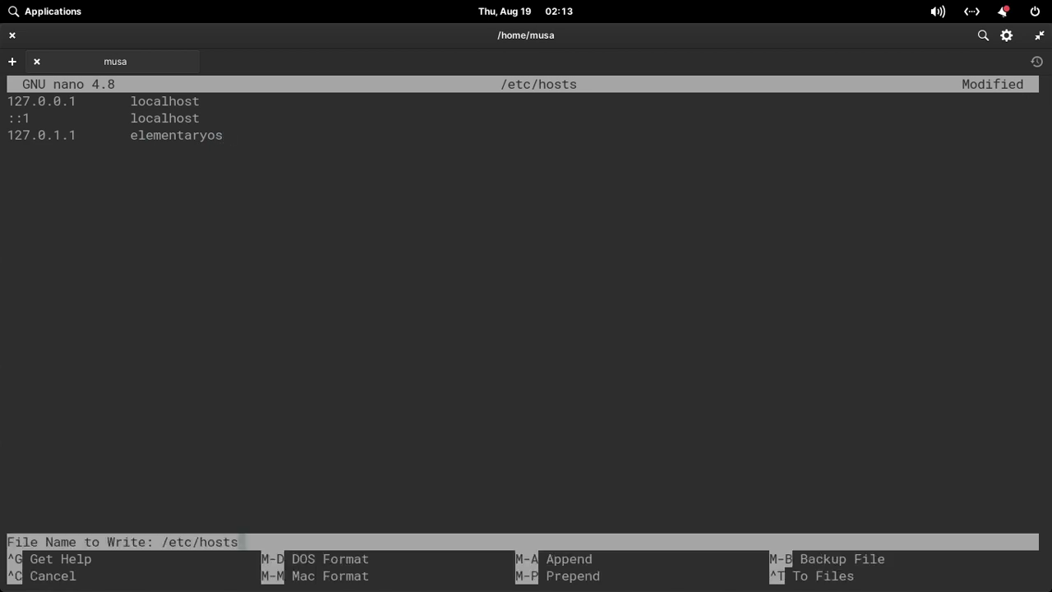
key("Return")
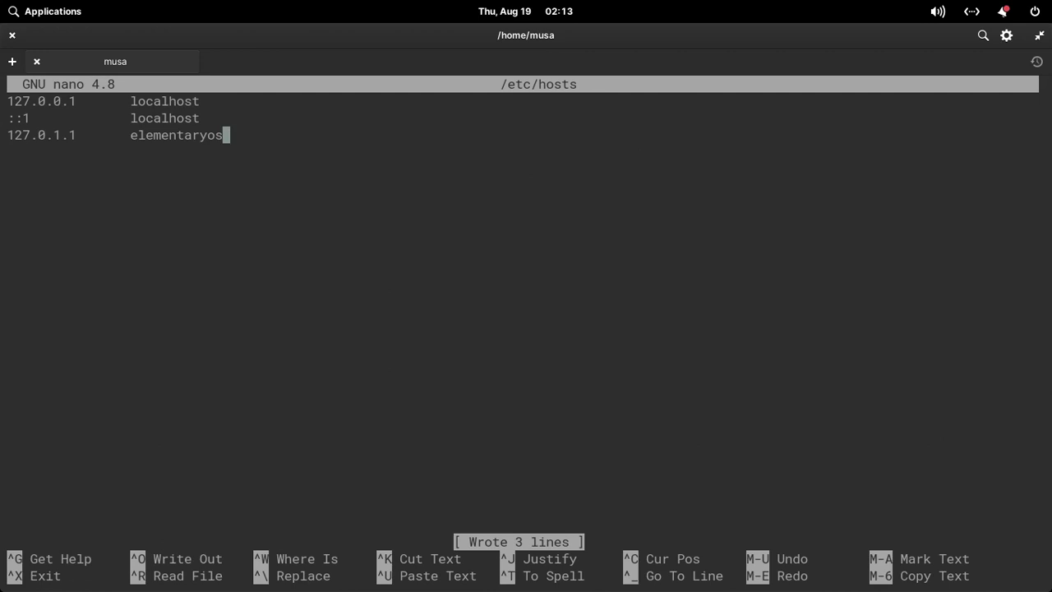
Exit nano and close the terminal with the exit command.
key("ctrl+x")
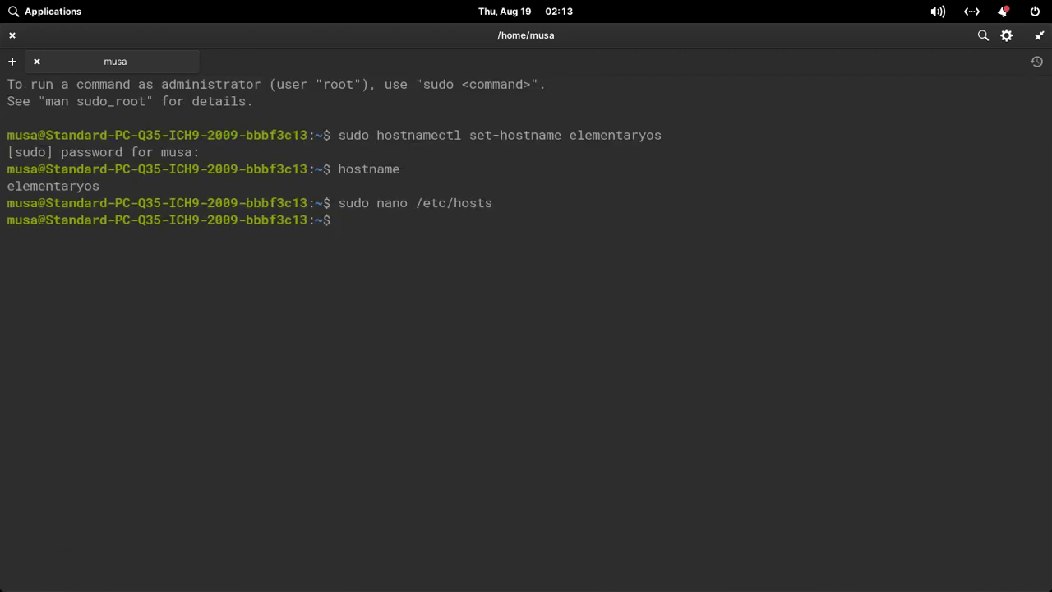
type("e")
type("exit")
key("Return")
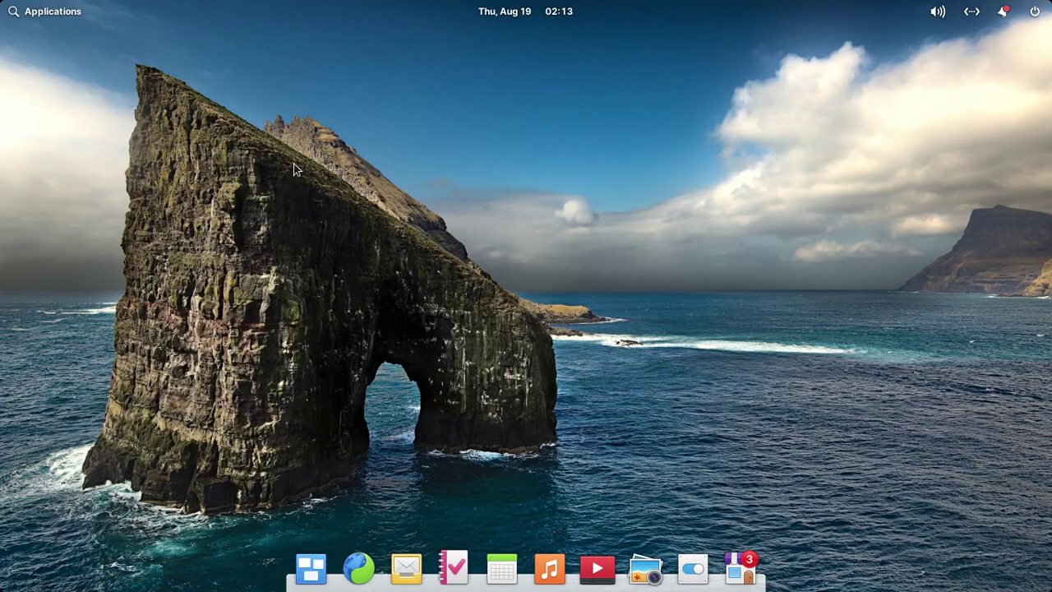
Open a new Terminal with enlarged text, discarding a half-typed sudo apt update.
left_click(52, 11)
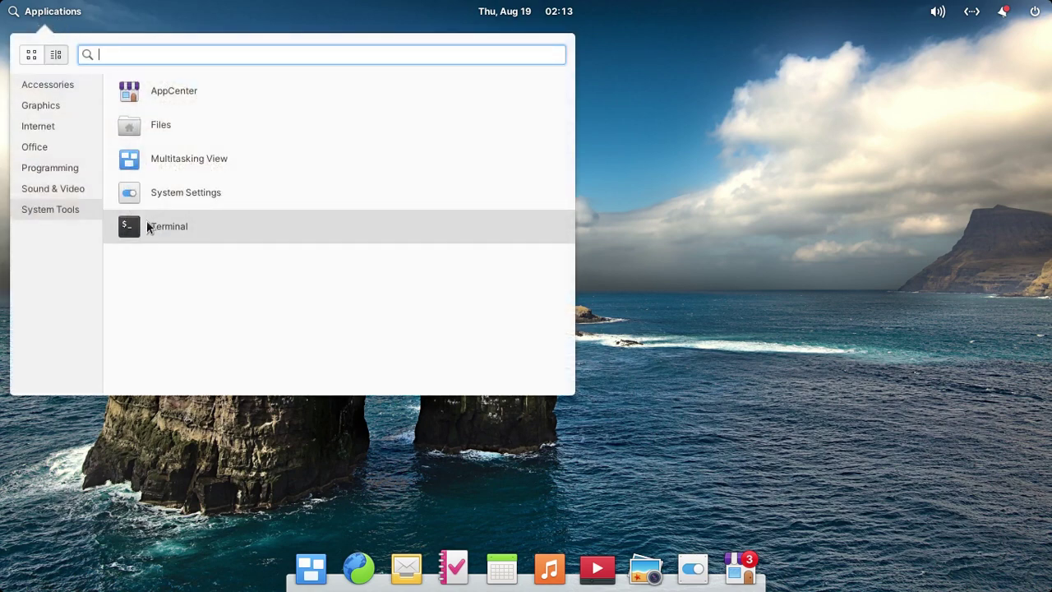
left_click(150, 226)
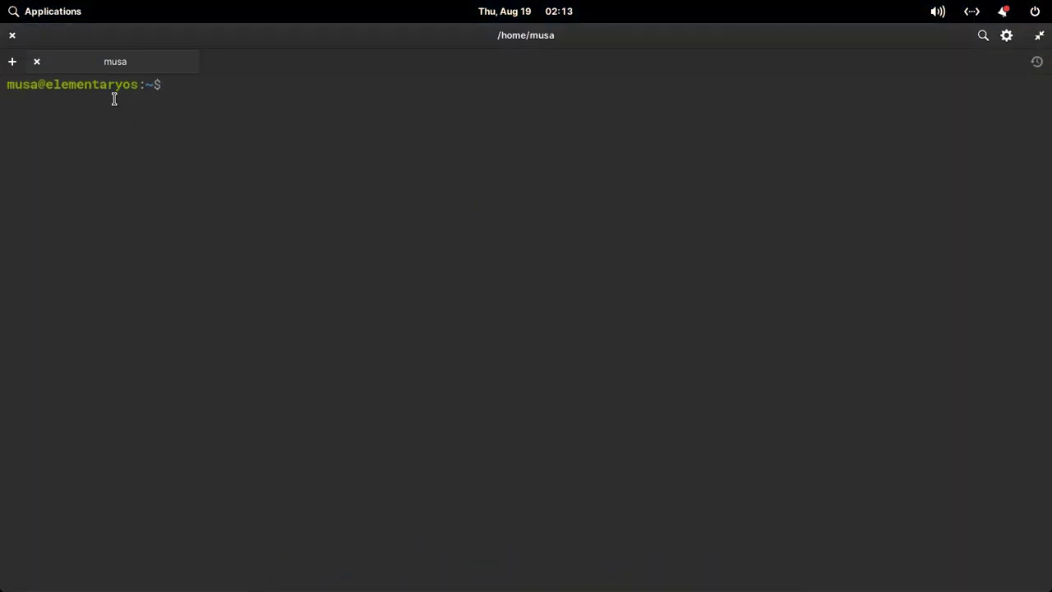
double_click(99, 82)
left_click(115, 113)
key("ctrl+plus")
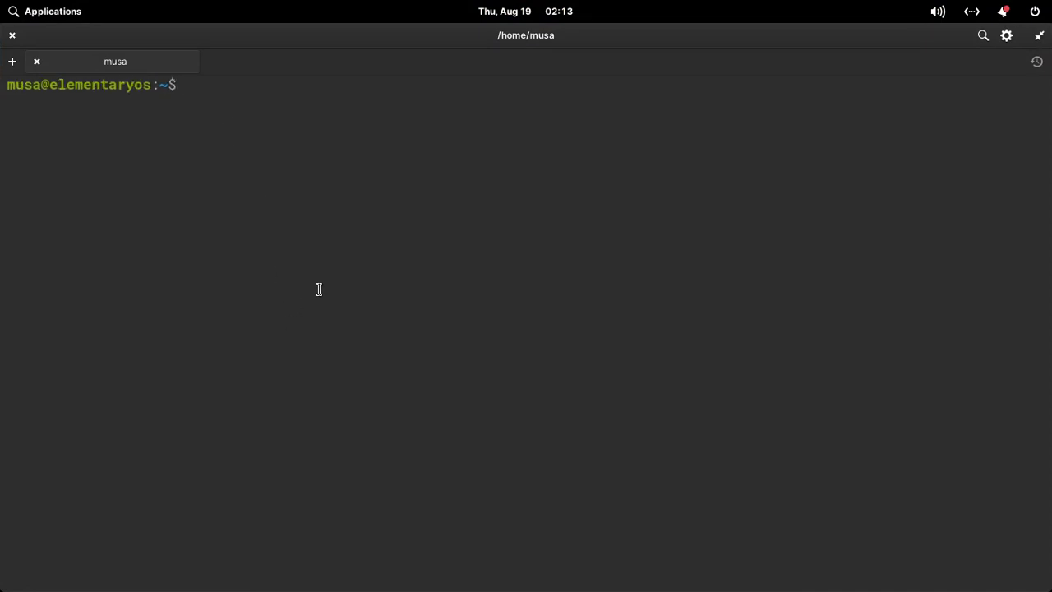
type("sudo ap")
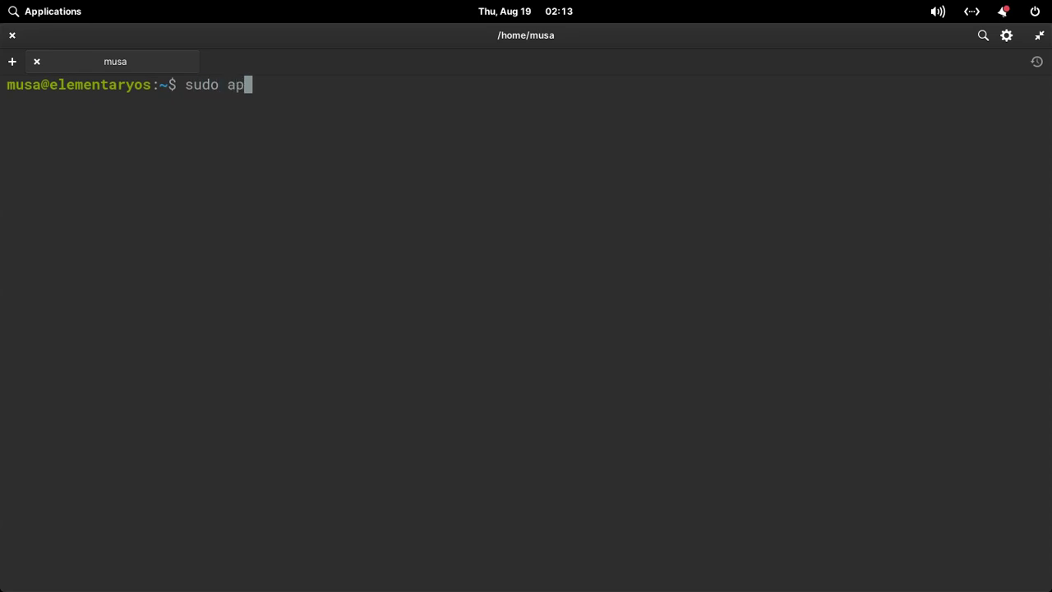
type("t update")
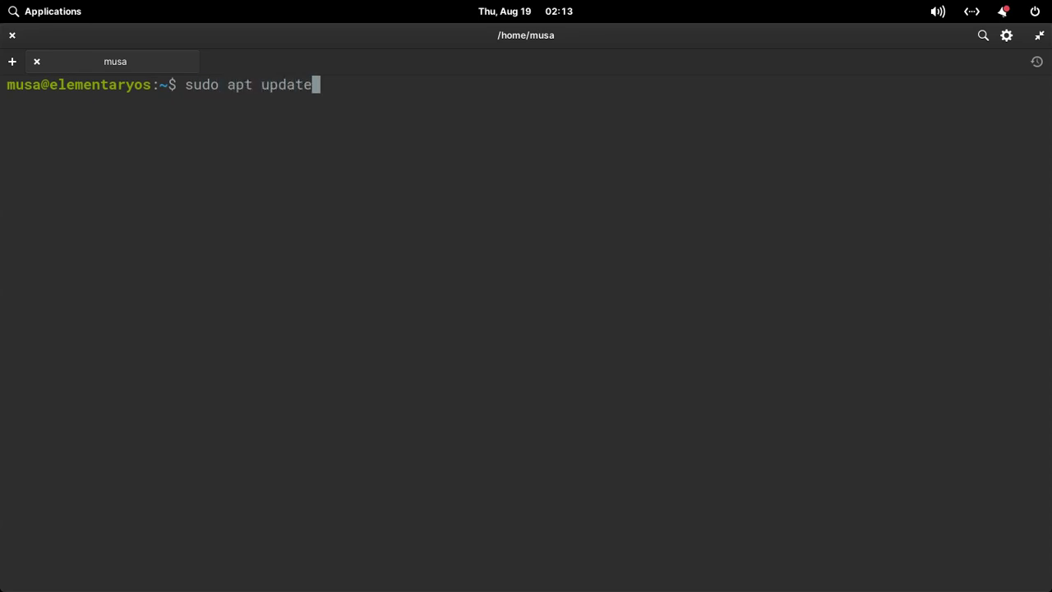
key("ctrl+u")
Start typing ping and check the wired connection status in the network indicator.
type("ping")
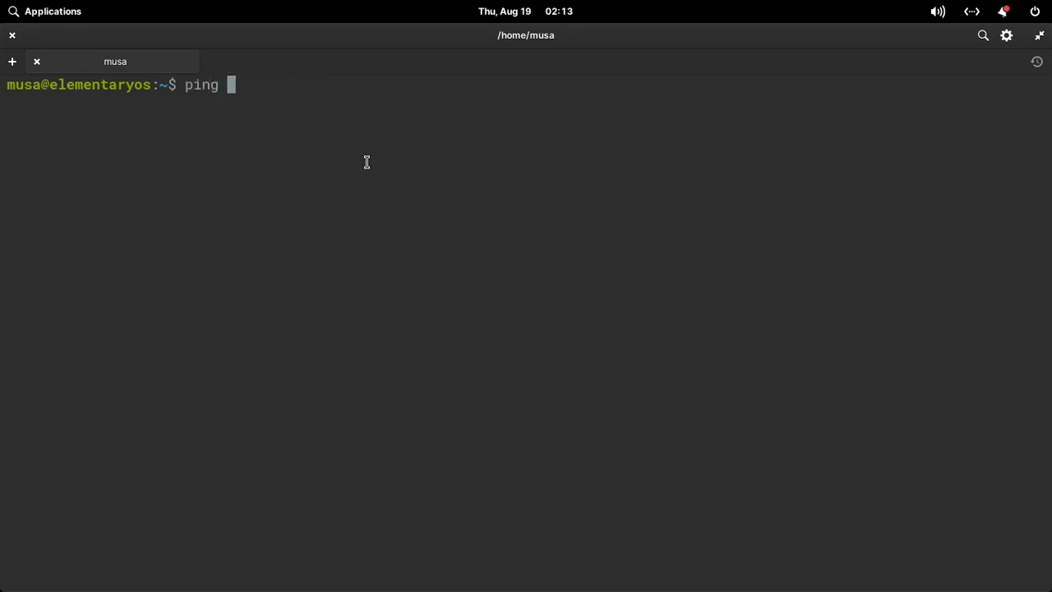
left_click(972, 11)
left_click(975, 17)
left_click(974, 13)
left_click(951, 125)
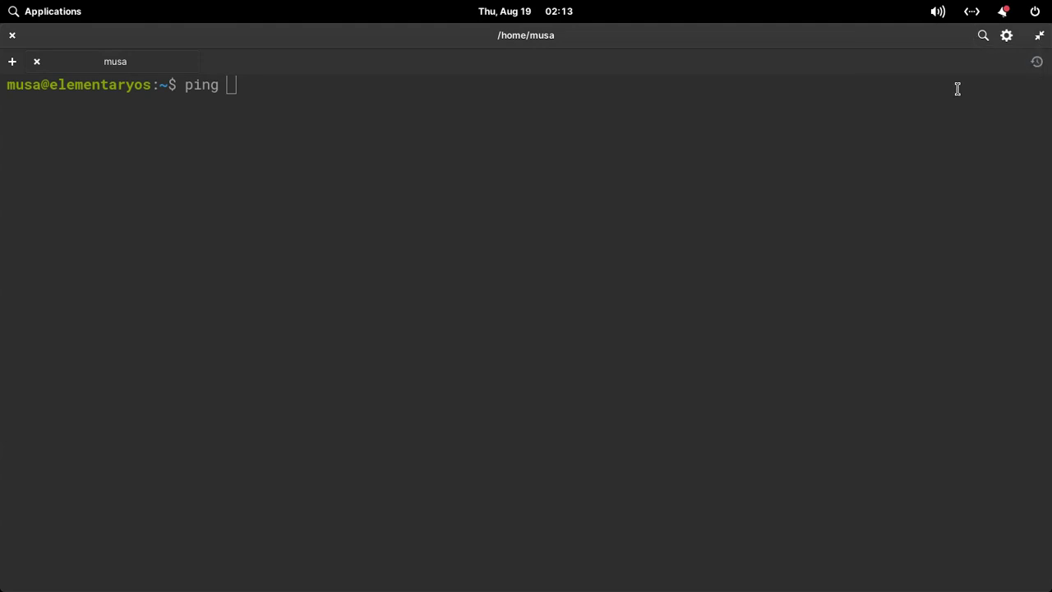
left_click(974, 15)
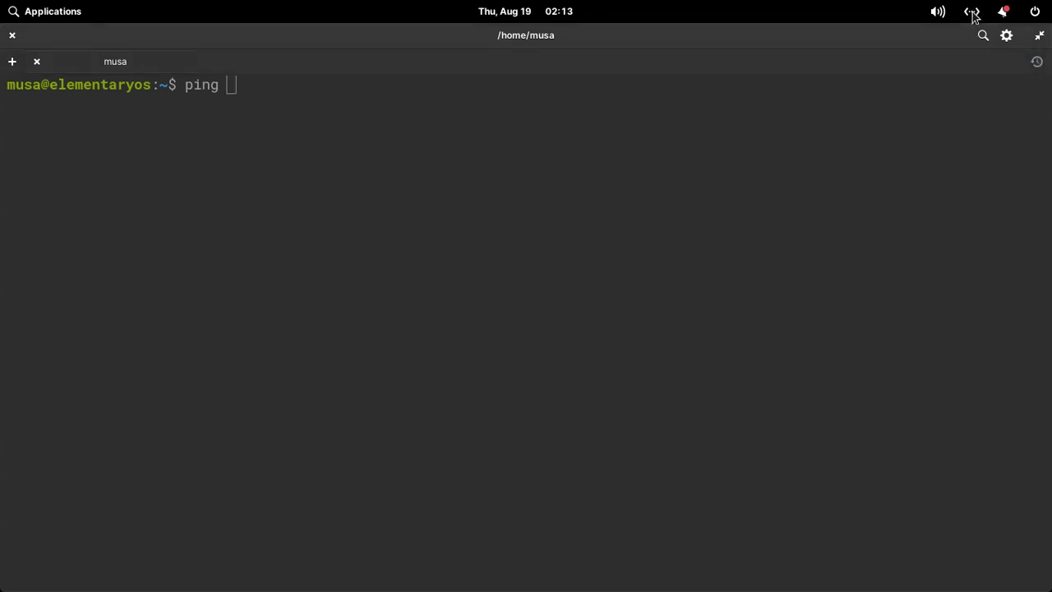
left_click(898, 138)
Ping google.com, stop it with Ctrl+C after replies, and clear the screen.
type("gp")
key("BackSpace")
key("BackSpace")
type("google.com")
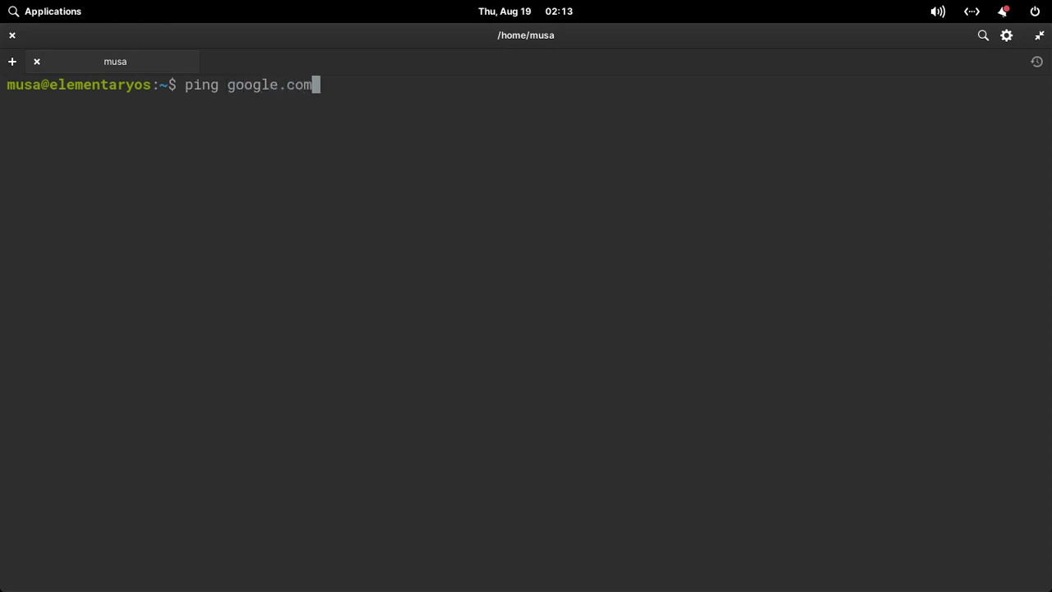
key("Return")
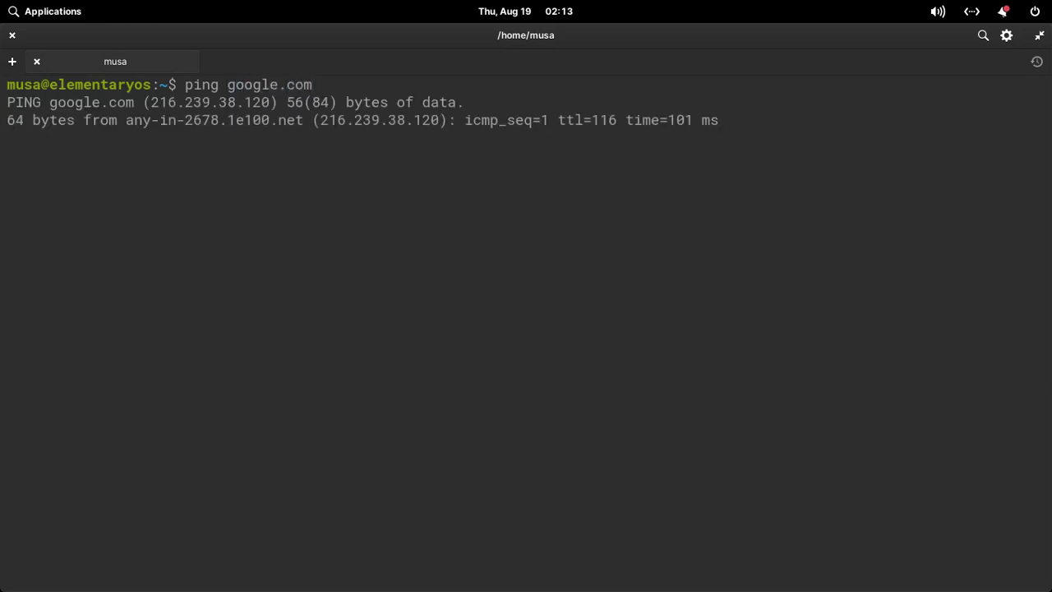
key("ctrl+c")
key("ctrl+l")
Run sudo apt update with the administrator password, finding 127 upgradable packages, then clear.
type("sud")
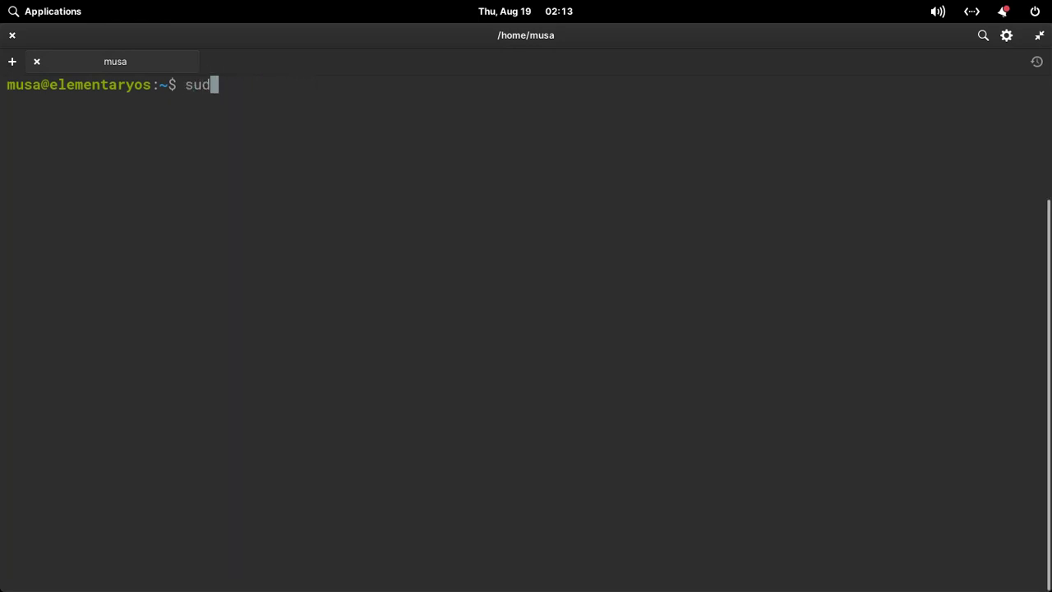
type("o apt update")
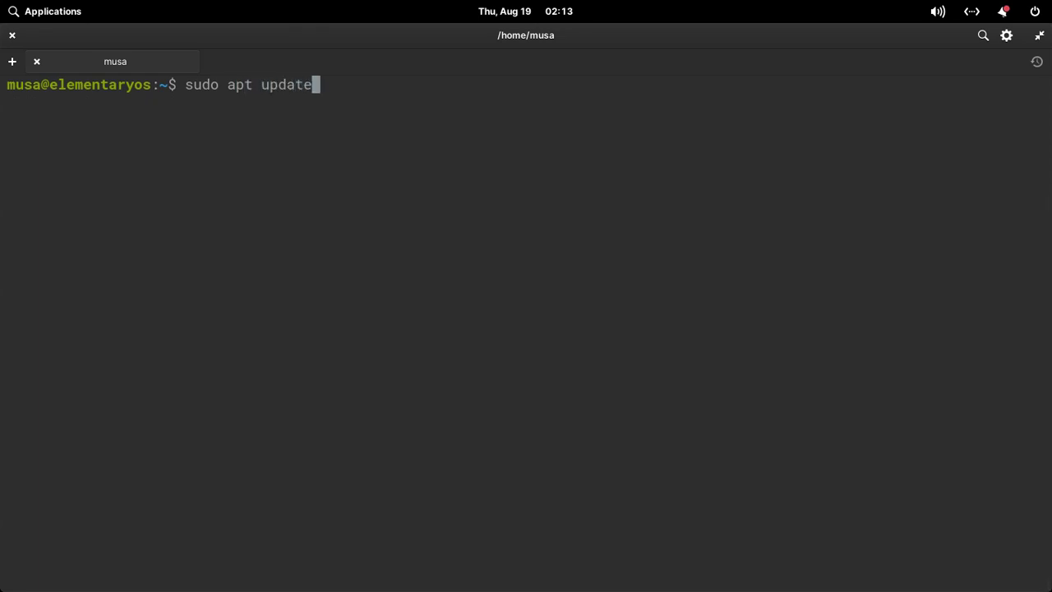
key("Return")
type("*******")
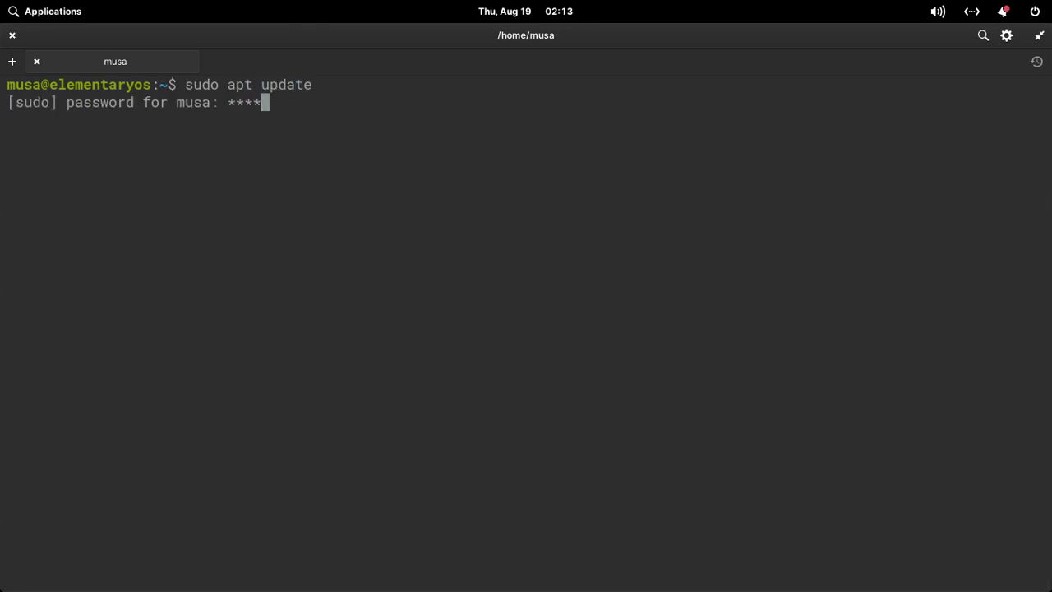
type("***")
key("Return")
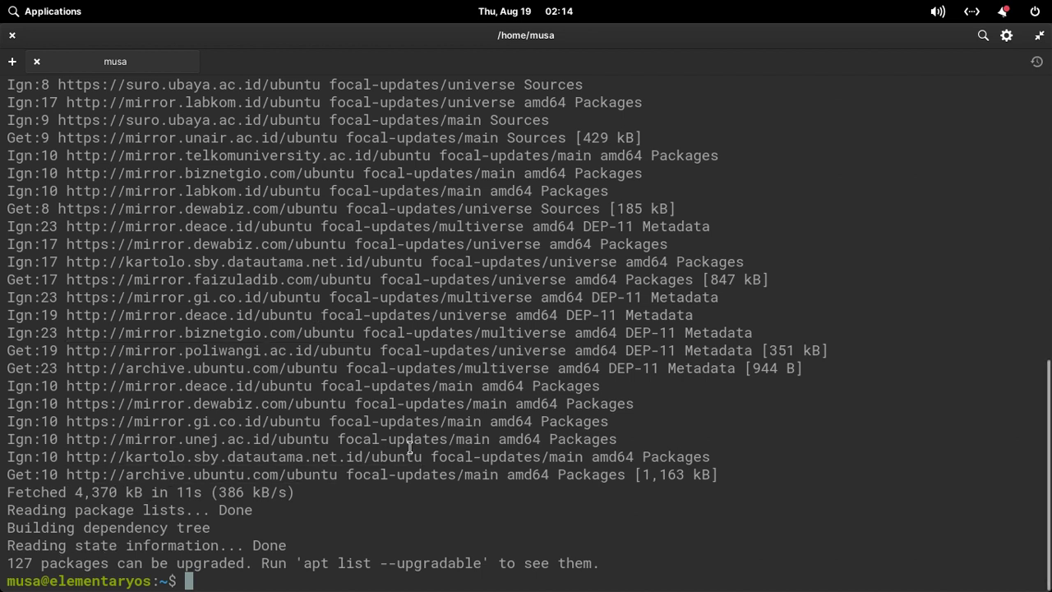
key("ctrl+l")
Run sudo apt upgrade, decline the 306 MB upgrade with n, and clear the screen.
type("sudo apt upgrade")
key("Return")
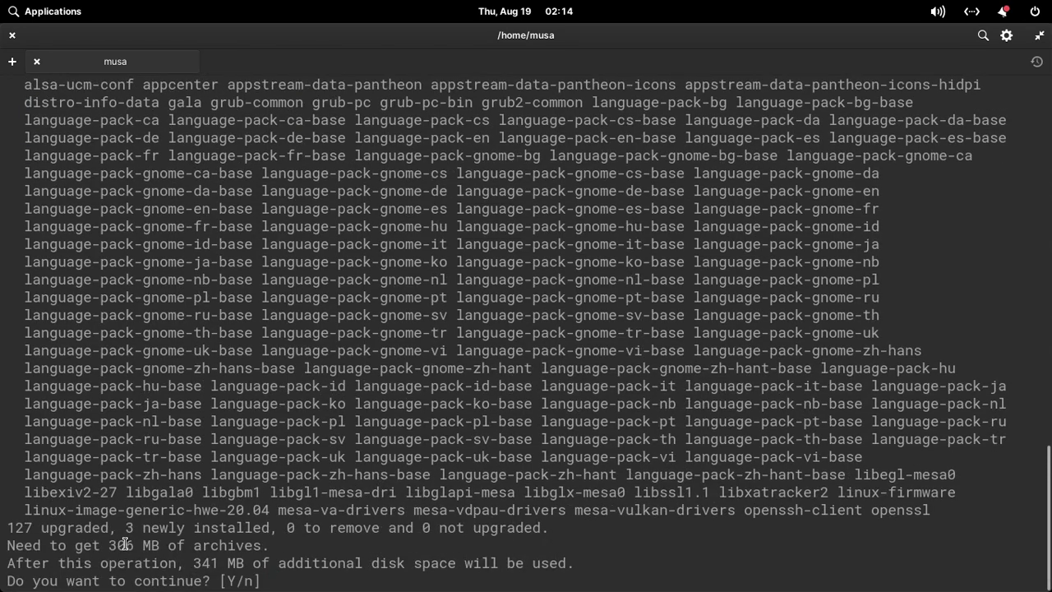
type("y")
type("n")
key("Return")
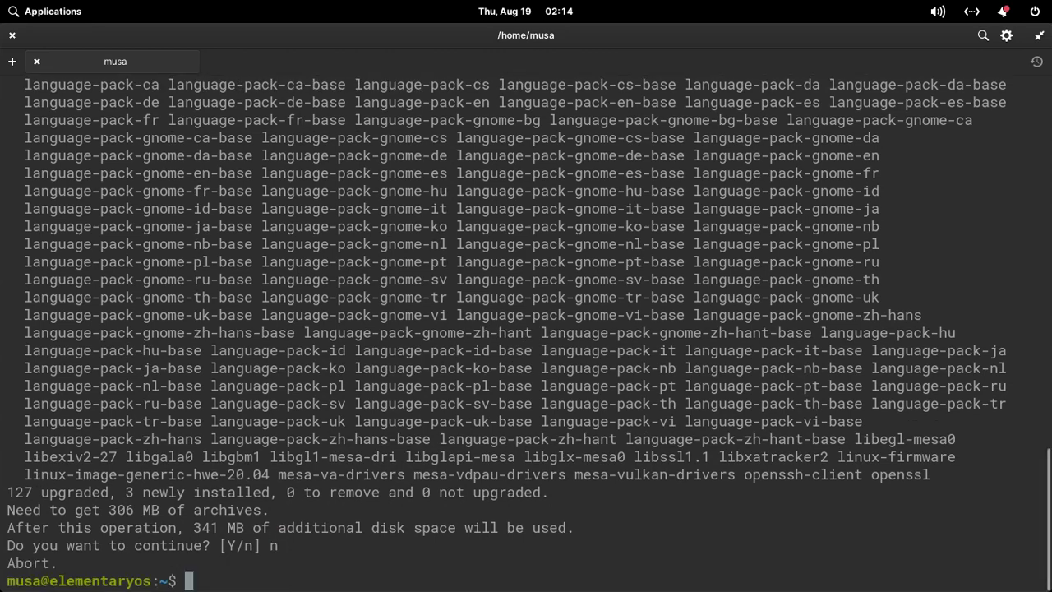
key("ctrl+l")
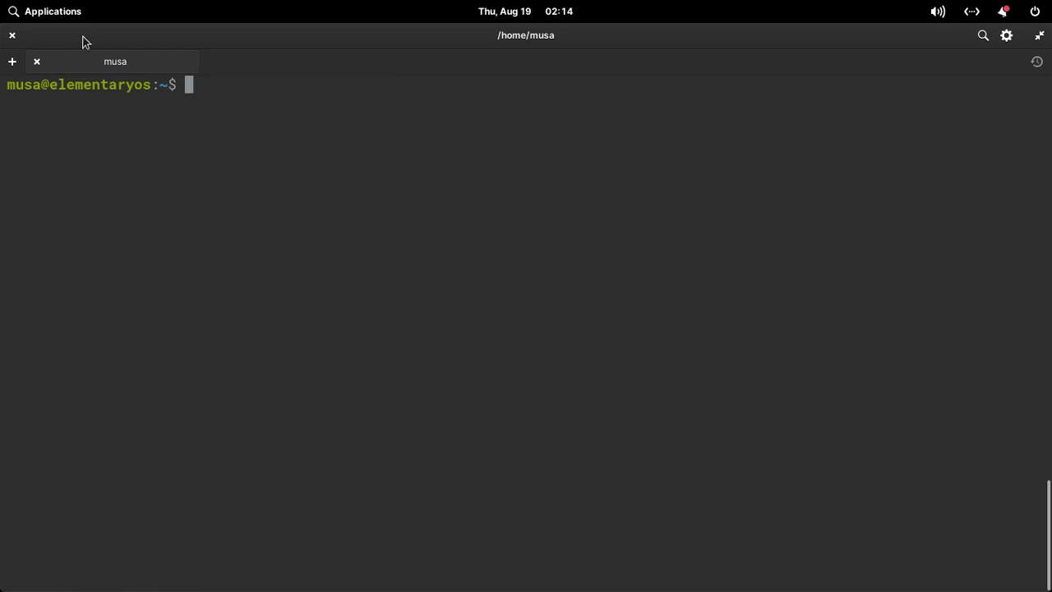
Browse the Accessories, Graphics, Internet and Office app categories, then close the launcher.
left_click(52, 16)
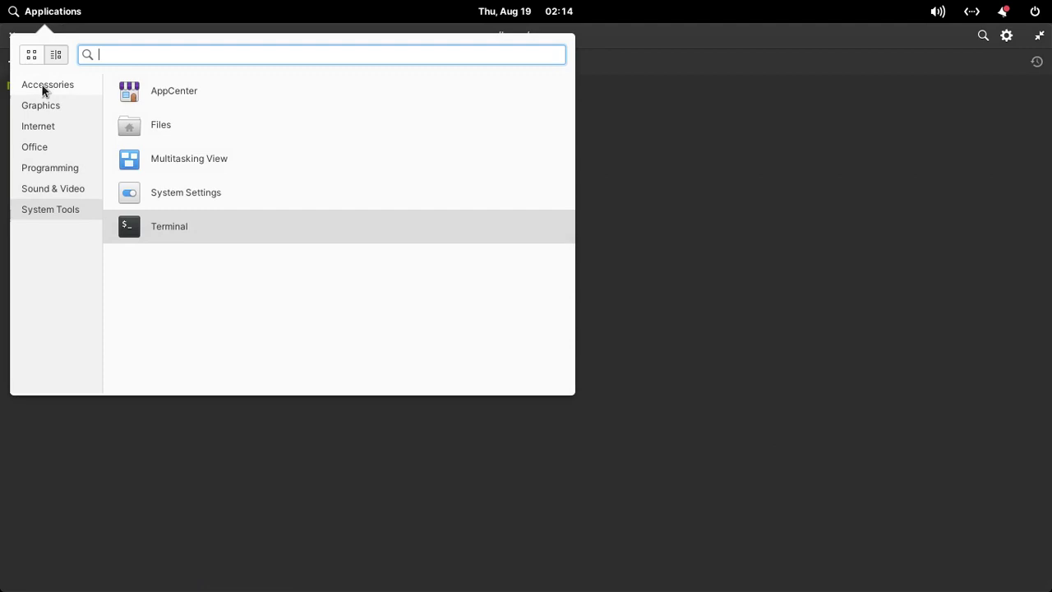
left_click(42, 84)
left_click(39, 106)
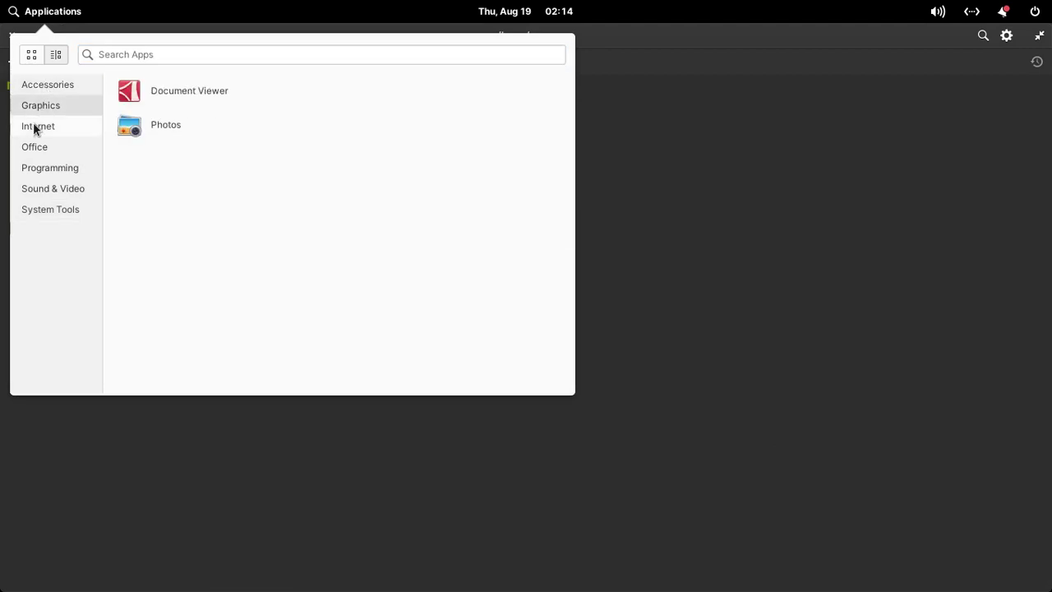
left_click(36, 129)
left_click(34, 148)
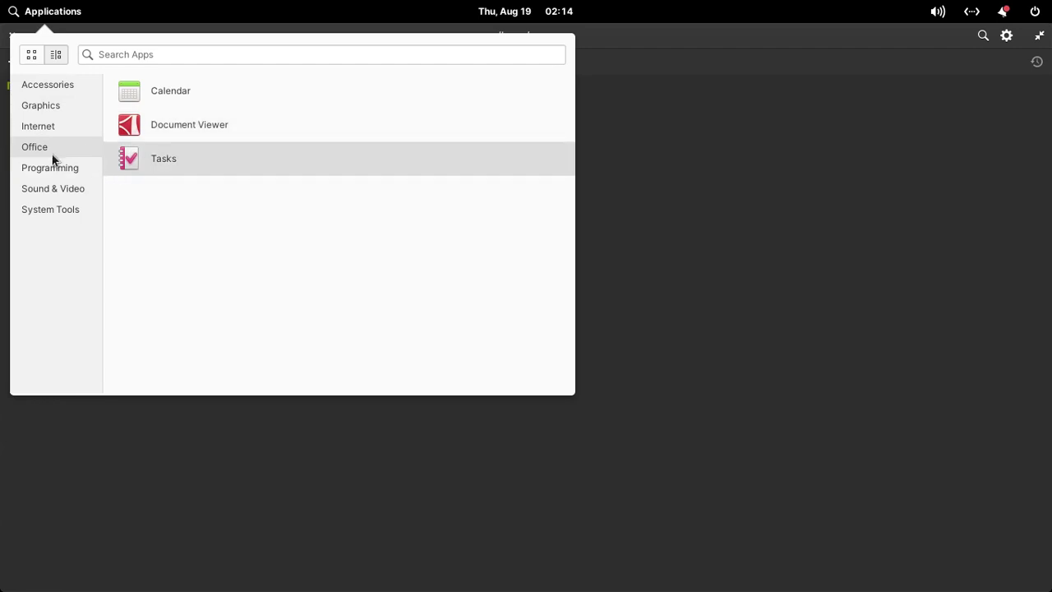
left_click(466, 250)
Run sudo apt install libreoffice, review the 120 packages (159 MB), answer n, and clear.
type("sudo apt ")
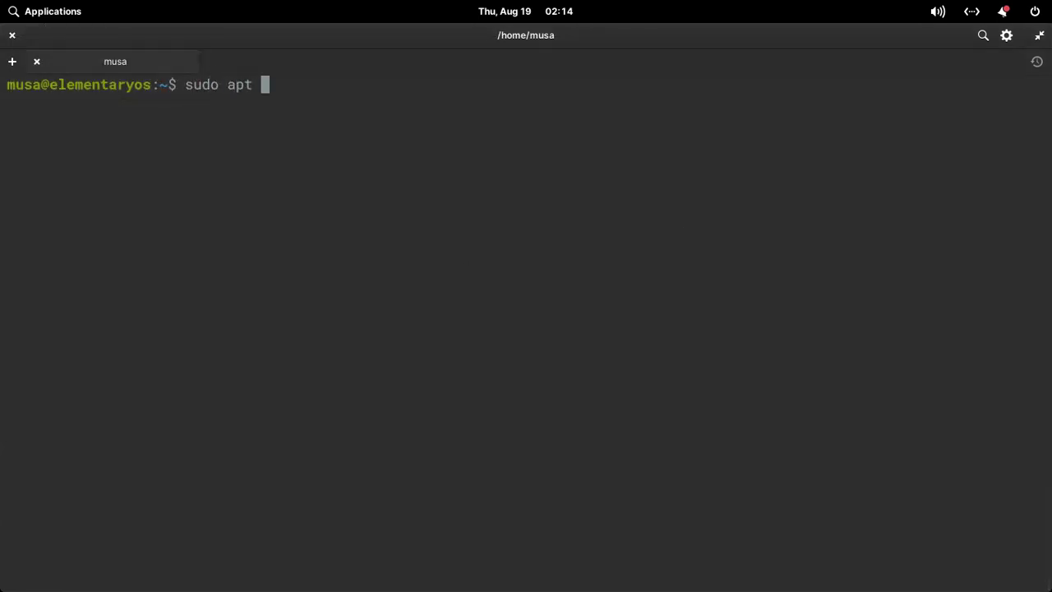
type("install lib")
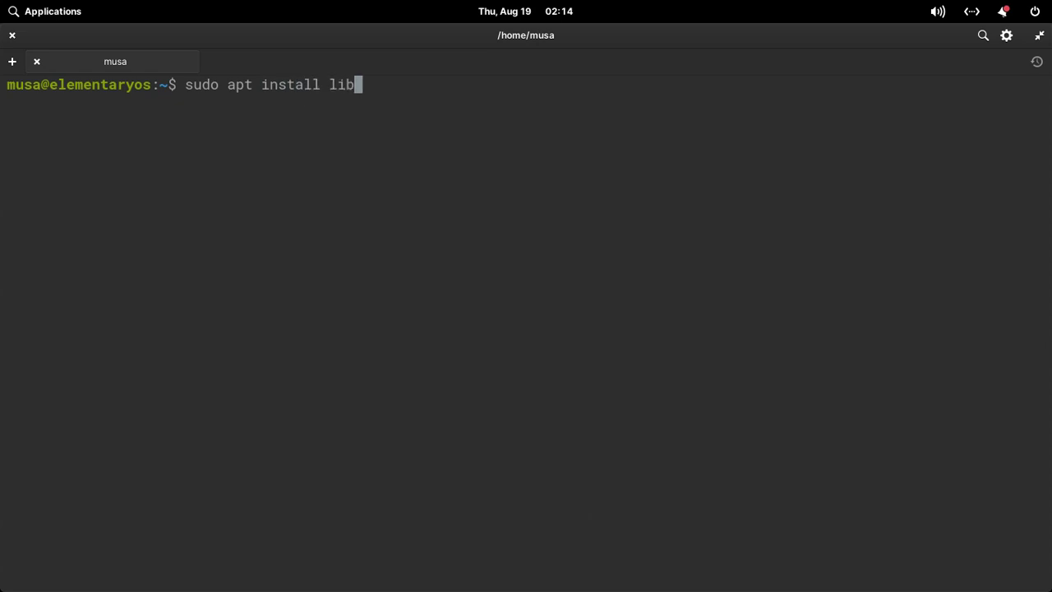
type("reoffice")
key("Return")
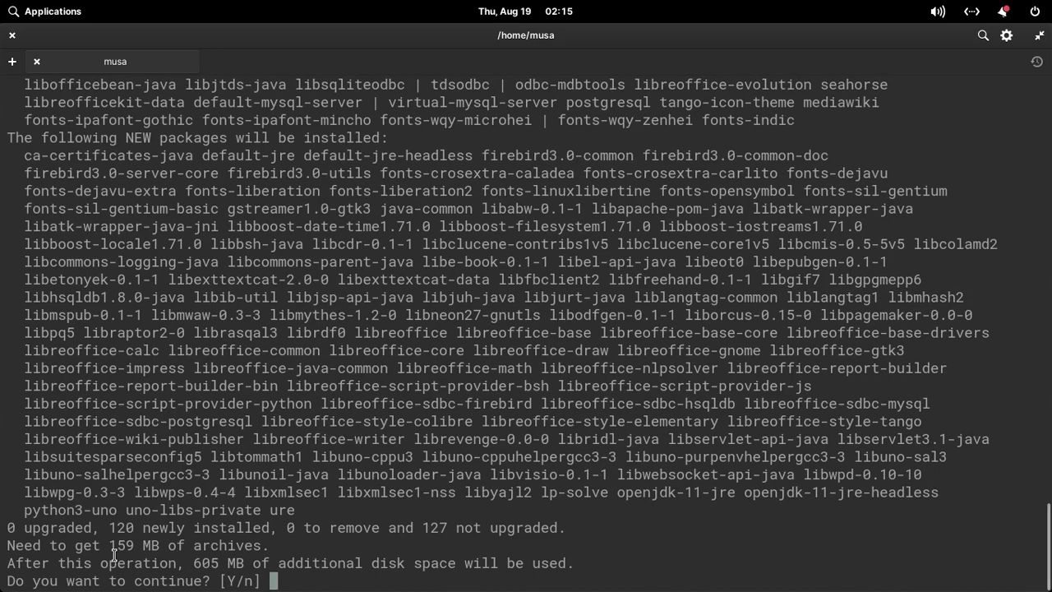
scroll(1049, 516, "up", 5)
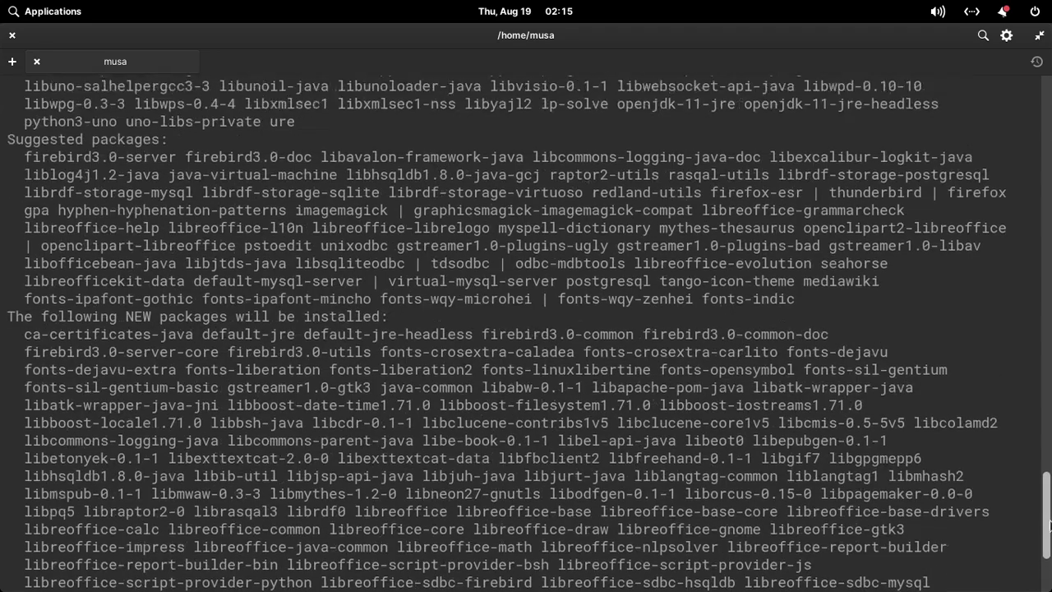
scroll(1049, 516, "down", 6)
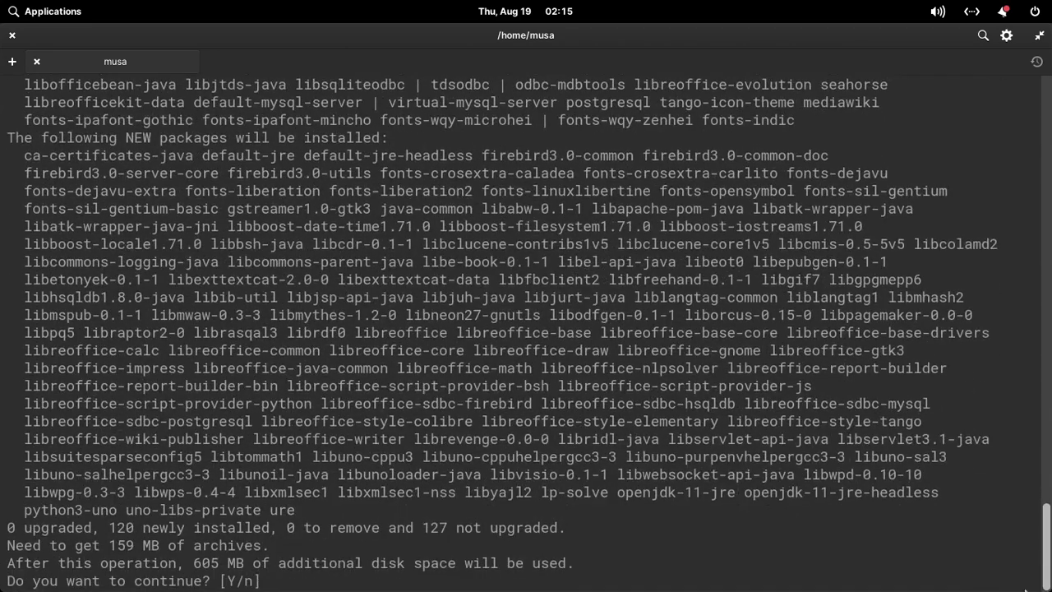
type("n")
key("Return")
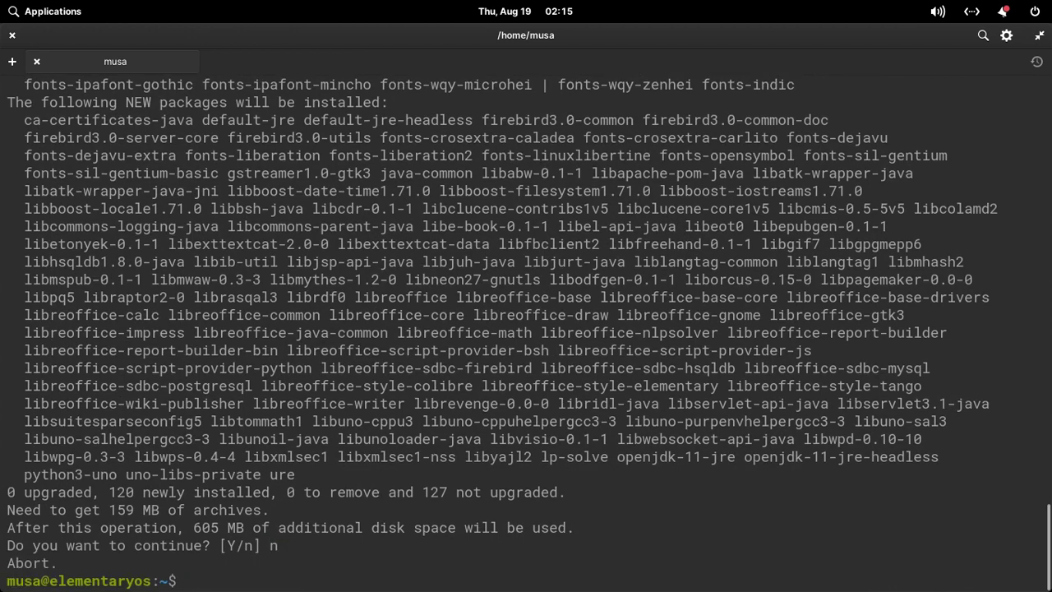
key("ctrl+l")
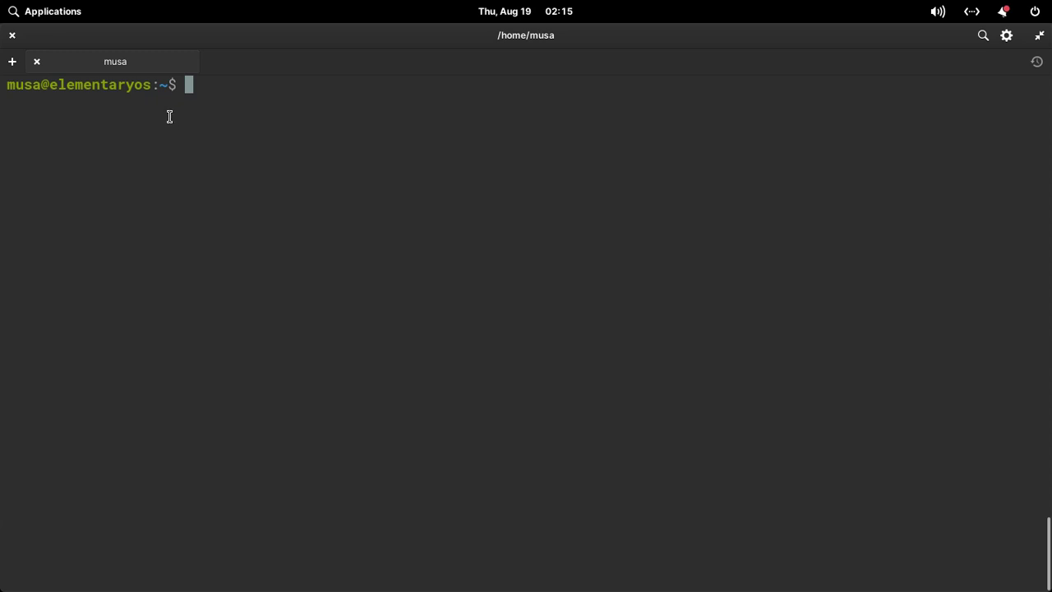
Browse the Accessories, Graphics, Internet, Office, Programming, Sound & Video and System Tools app categories.
left_click(51, 17)
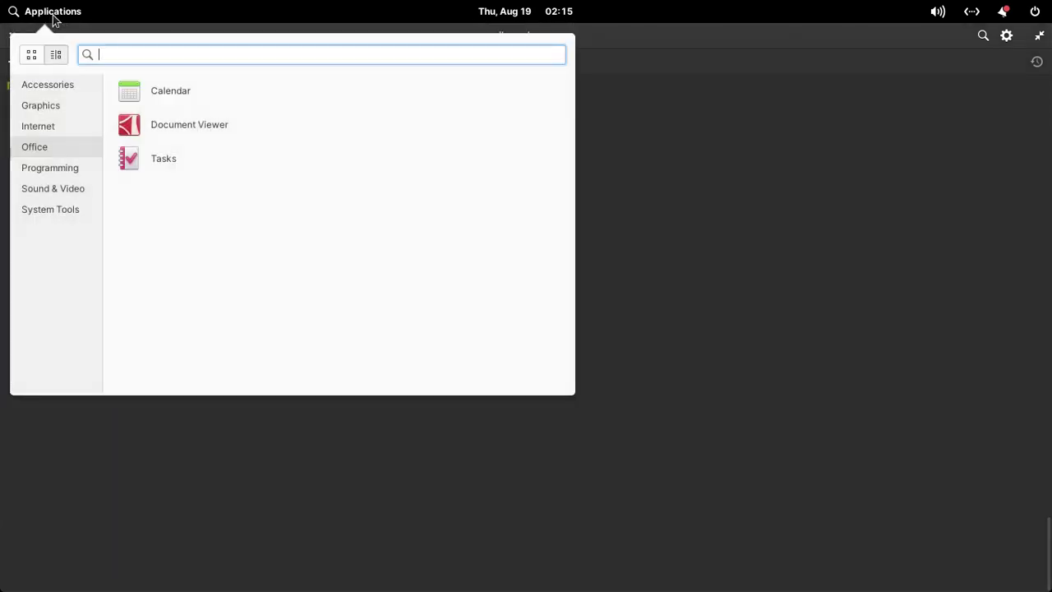
left_click(44, 86)
left_click(46, 108)
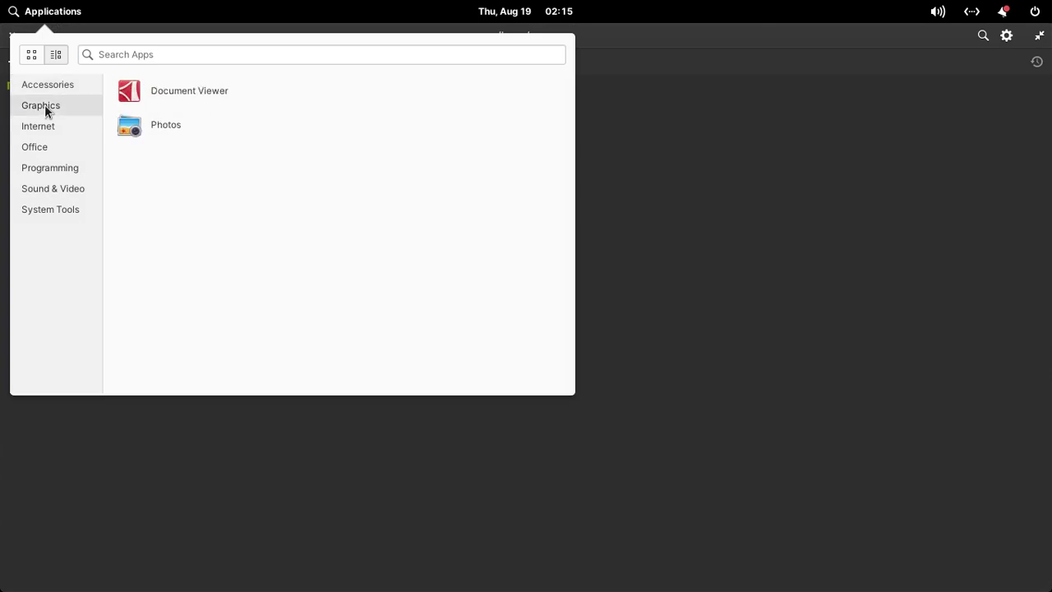
left_click(45, 125)
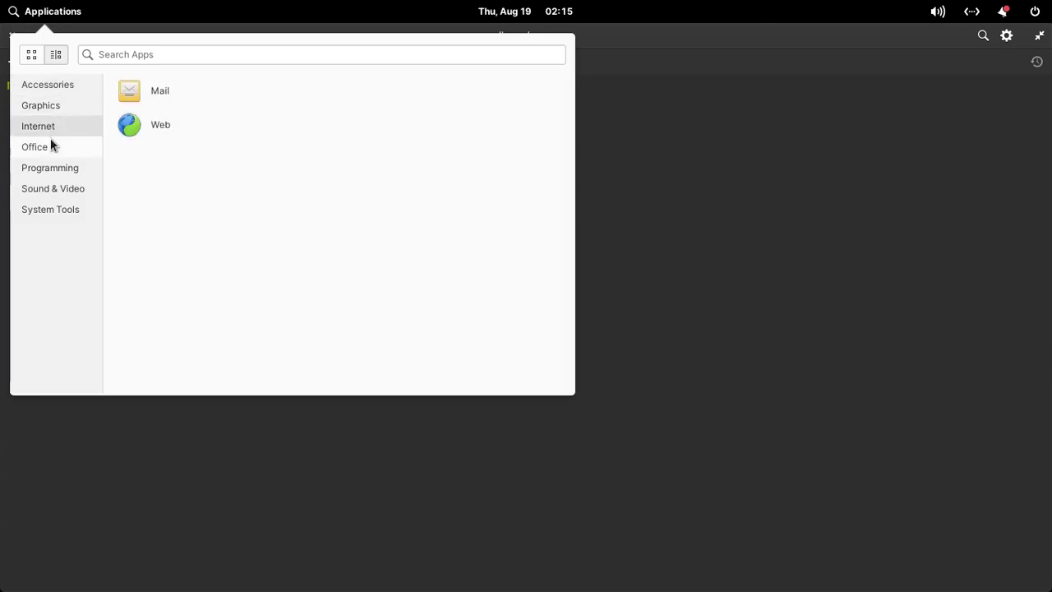
left_click(71, 152)
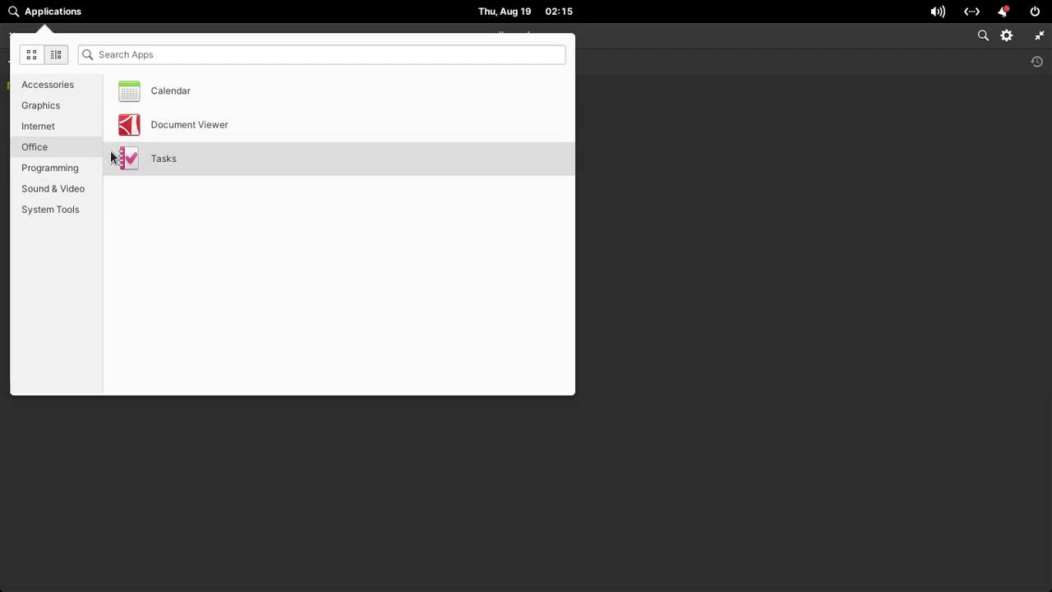
left_click(74, 173)
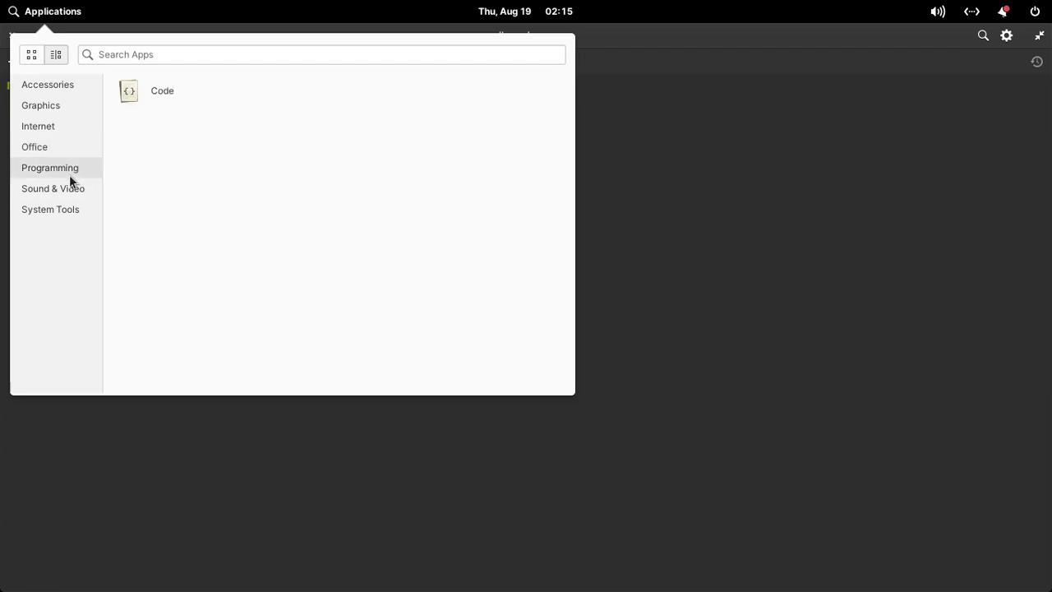
left_click(57, 187)
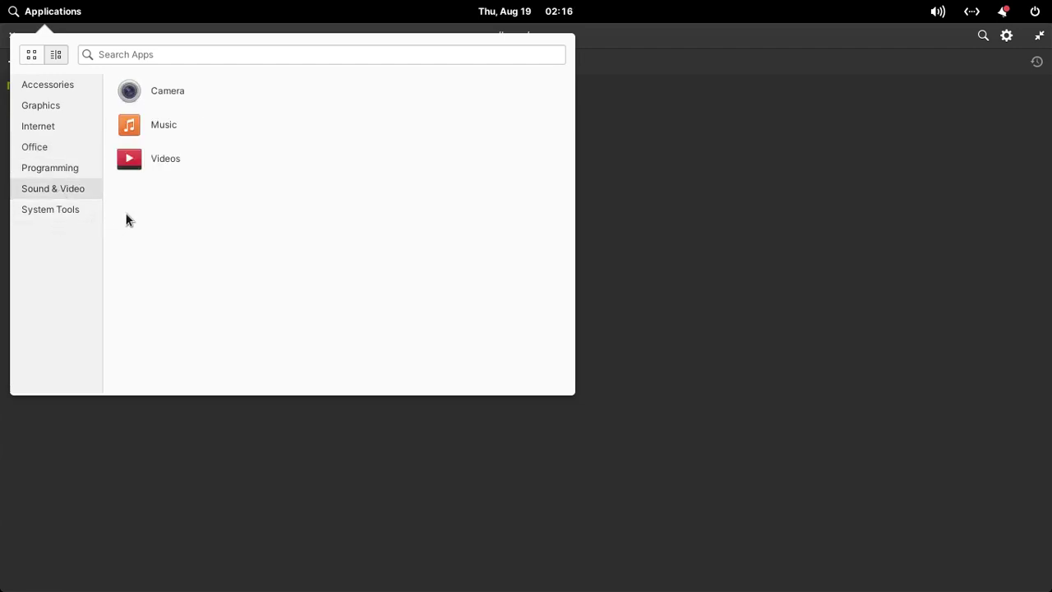
left_click(74, 212)
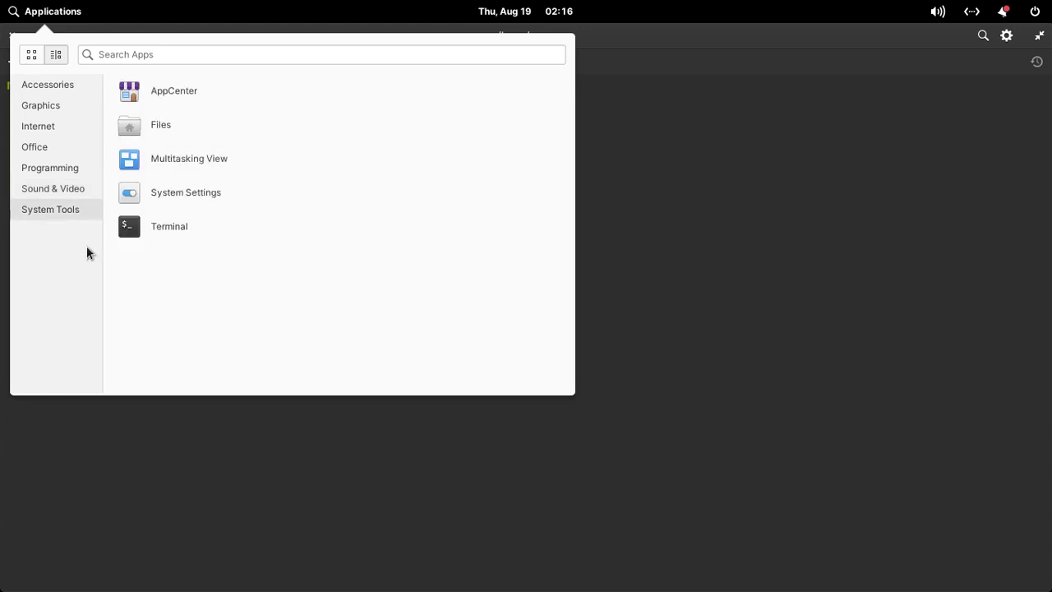
left_click(734, 243)
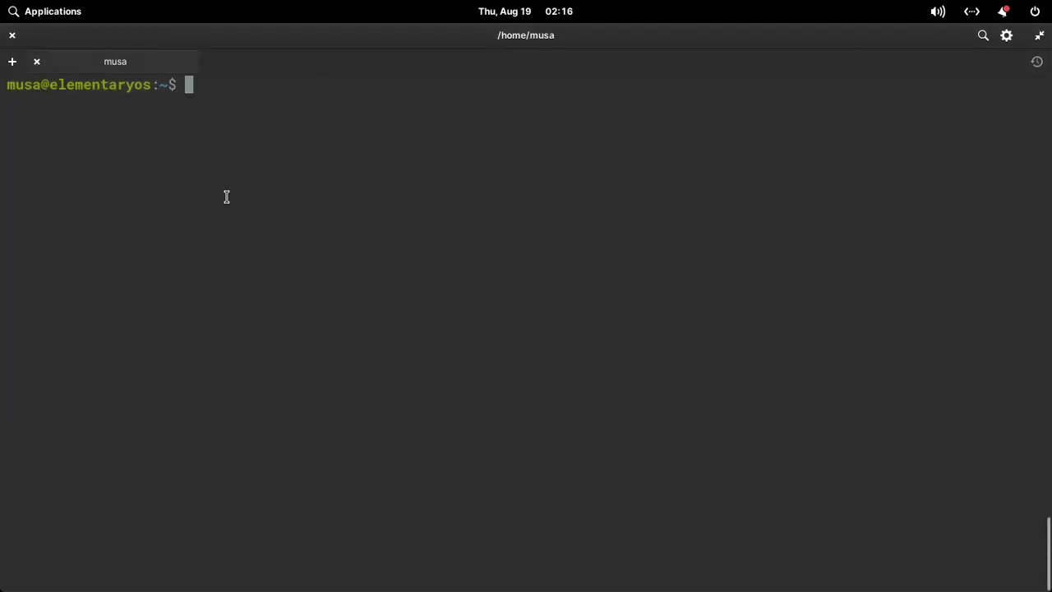
Start typing a 'sudo apt insta' command, then show the Internet apps Mail and Web.
type("sud")
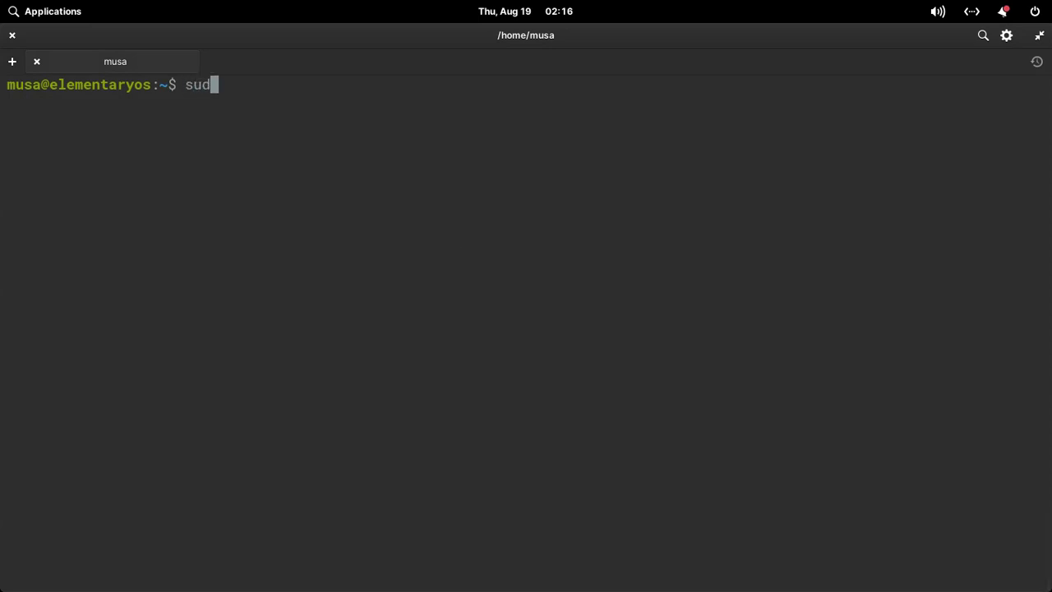
type("o at")
type("pt in")
type("sta")
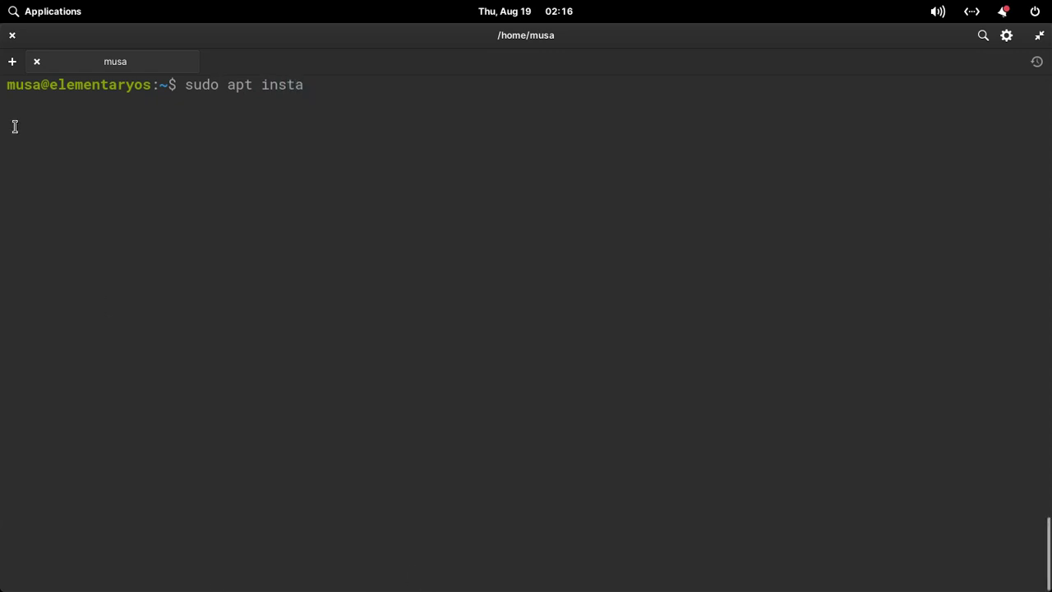
left_click(18, 17)
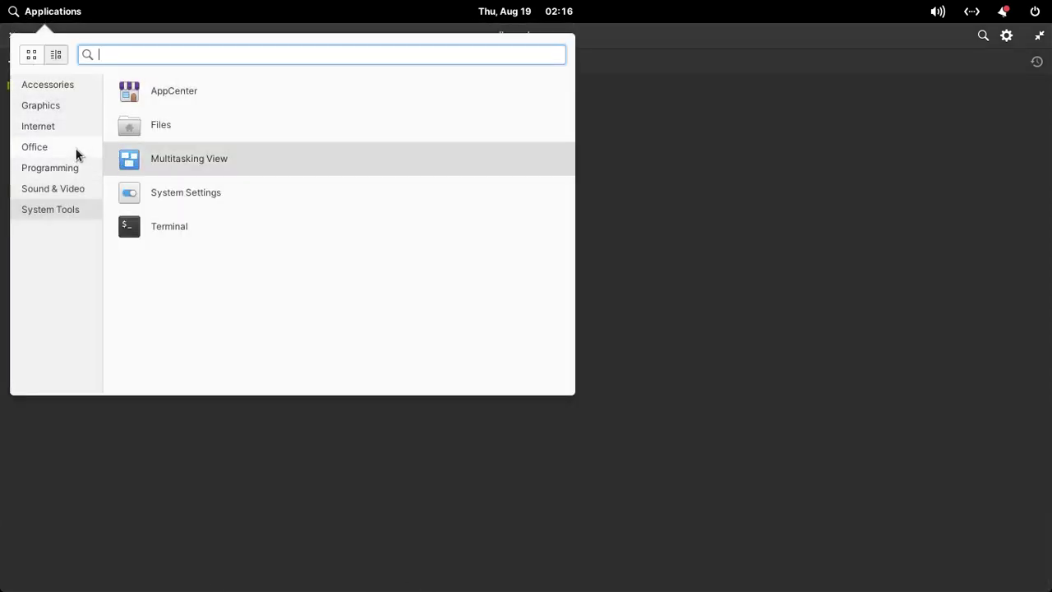
left_click(64, 133)
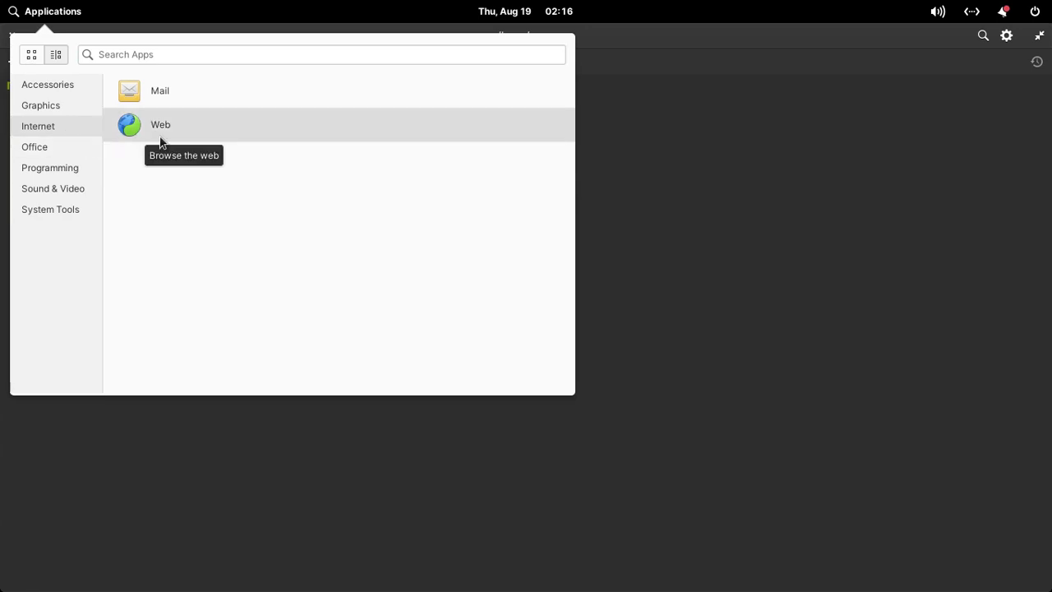
Complete and run 'sudo apt install firefox' in the terminal.
left_click(686, 182)
type("ll ")
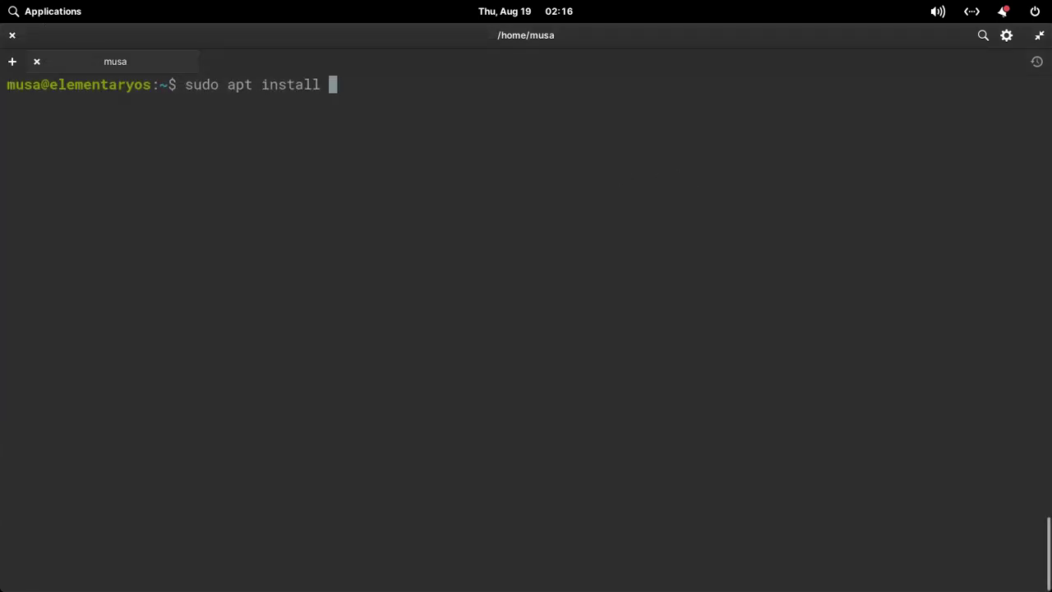
type("firefox")
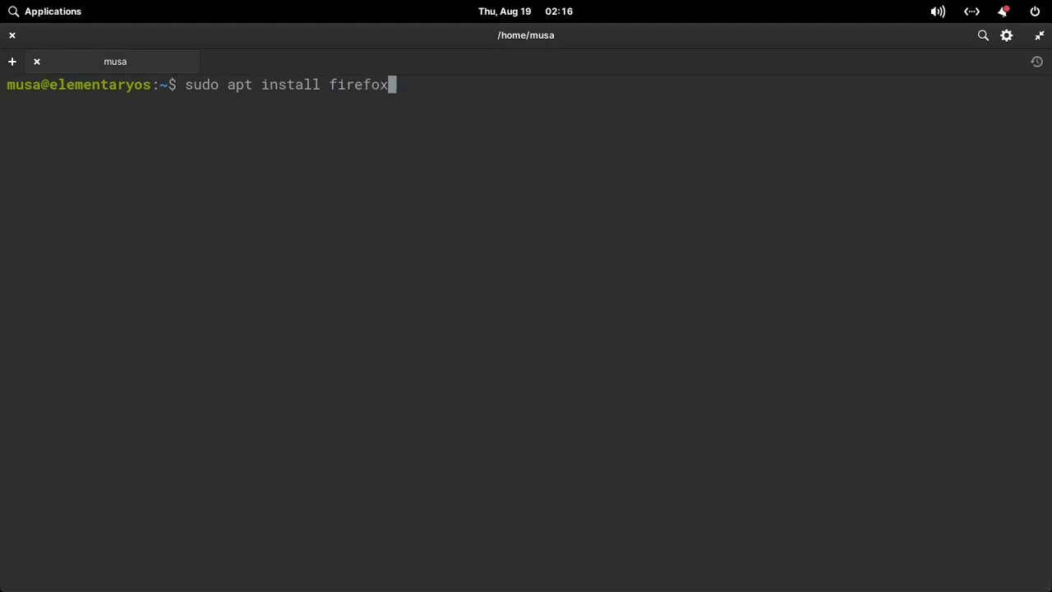
key("Tab")
key("Tab")
key("n")
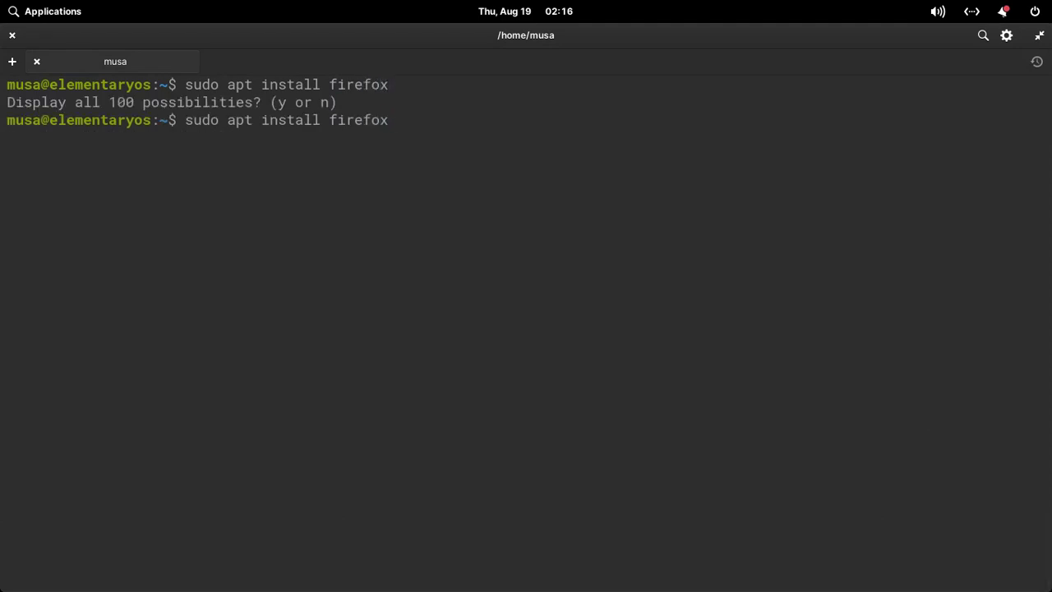
type("-e")
key("BackSpace")
key("BackSpace")
key("Return")
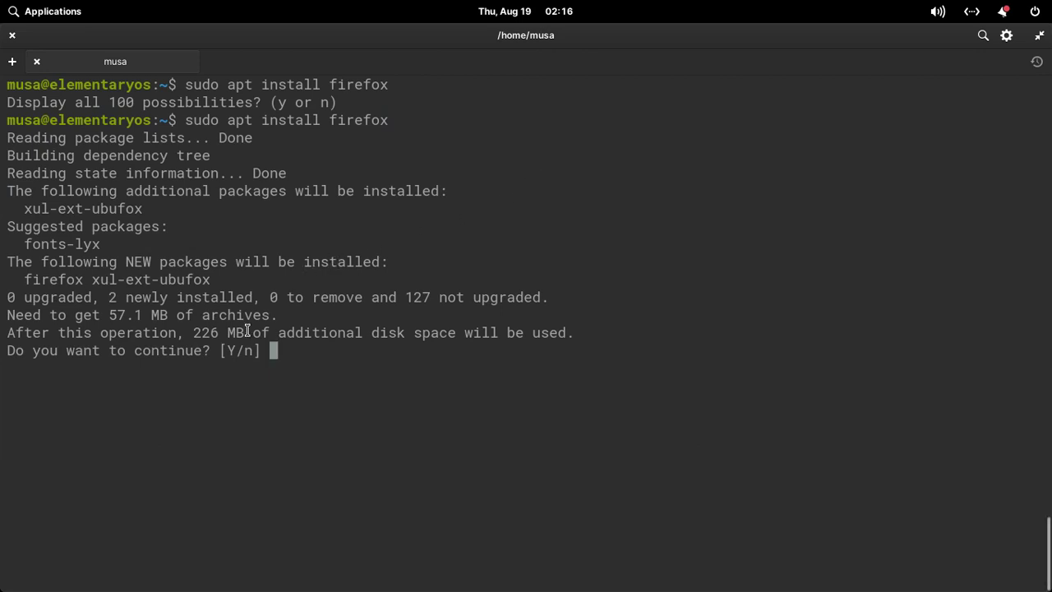
Answer 'n' to abort the 57.1 MB Firefox install and clear the terminal.
type("n")
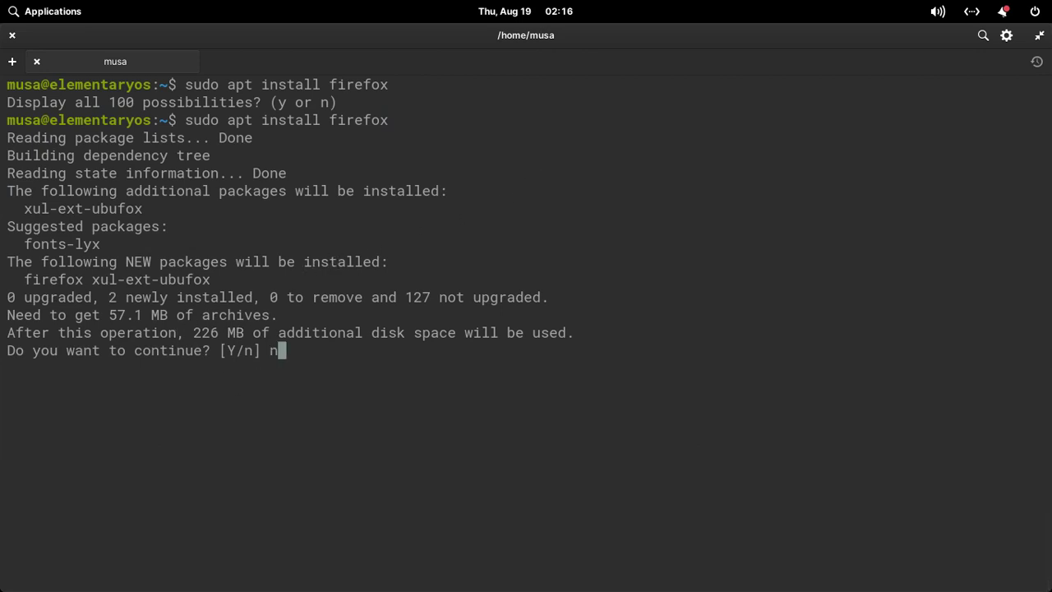
key("Return")
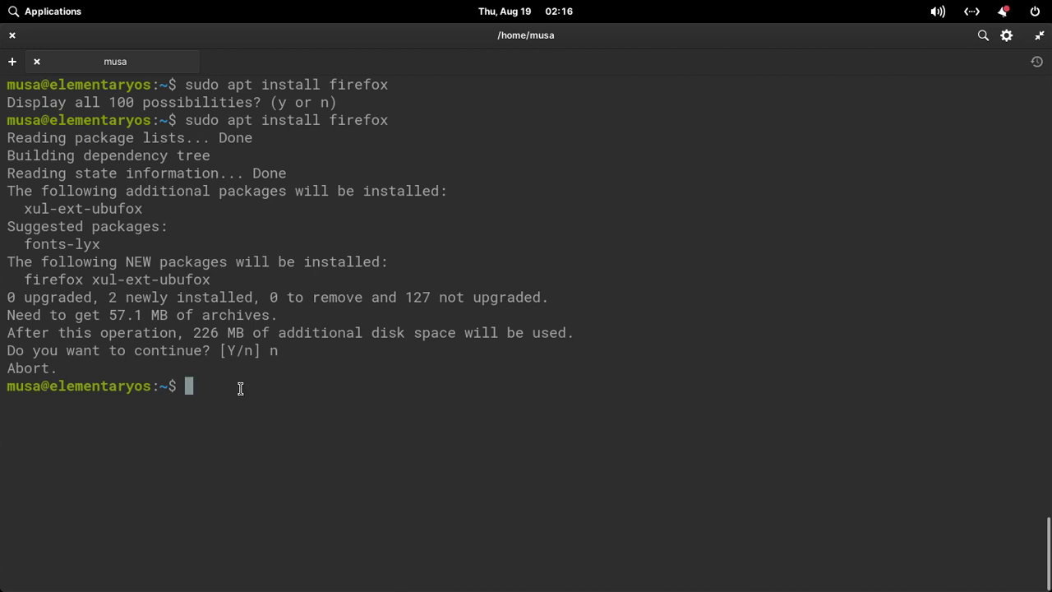
key("ctrl+l")
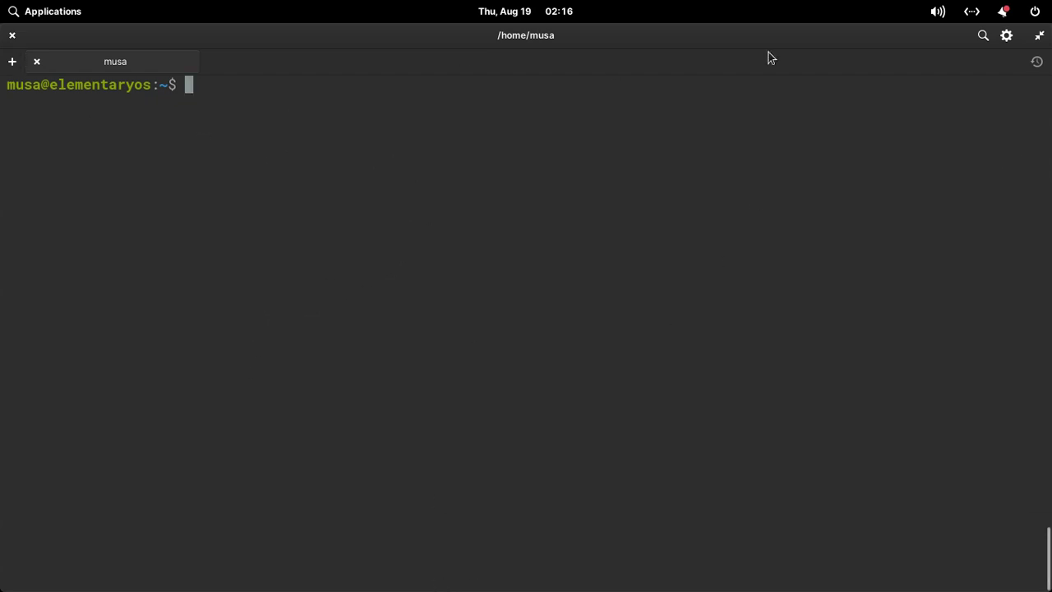
Restore the terminal to a smaller window and set the canyon photo as desktop wallpaper.
left_click(49, 17)
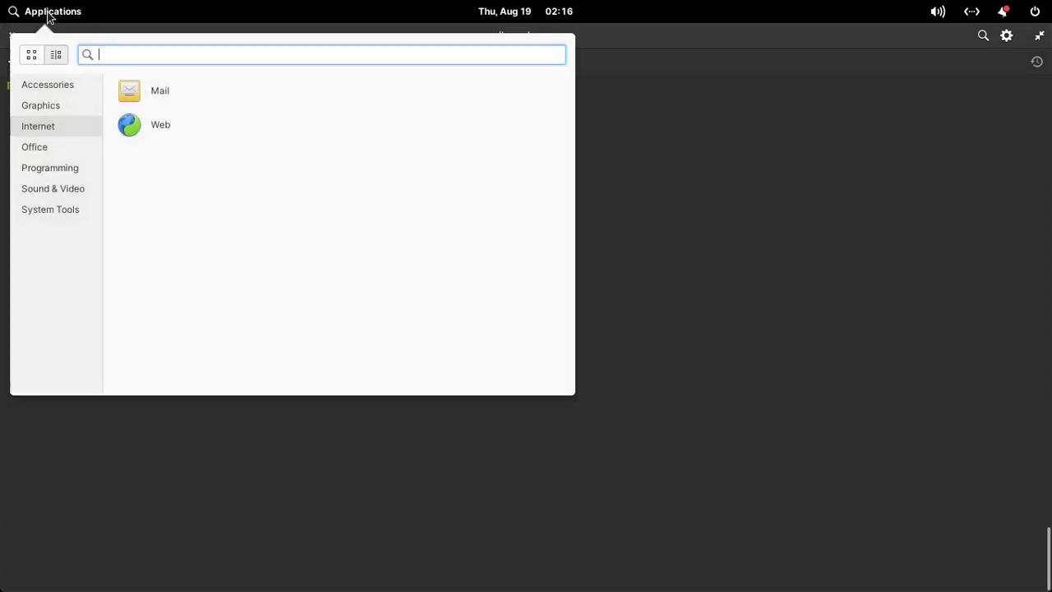
left_click(546, 467)
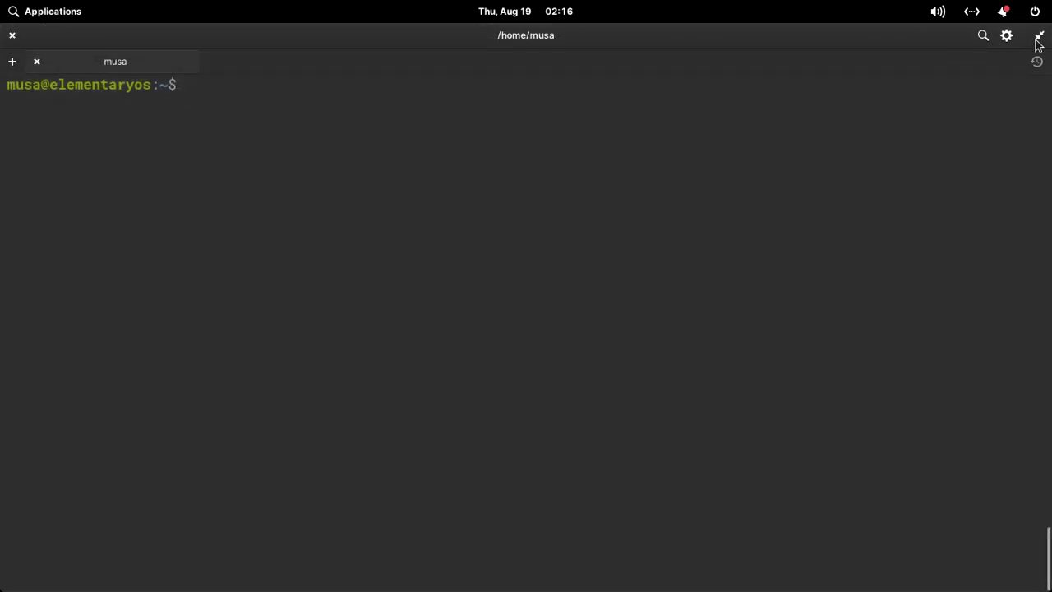
left_click(1040, 35)
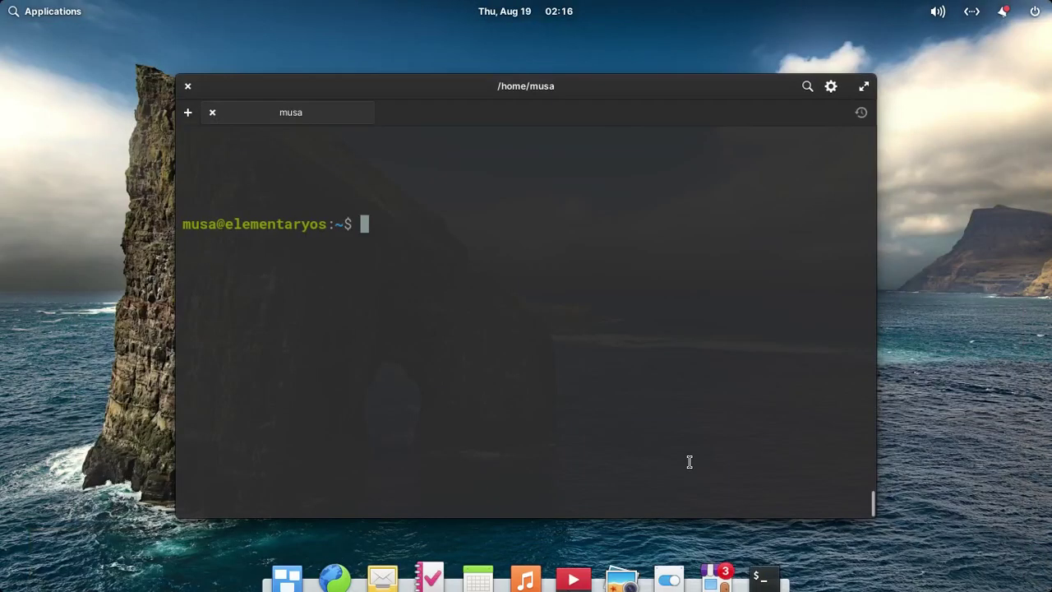
left_click(669, 568)
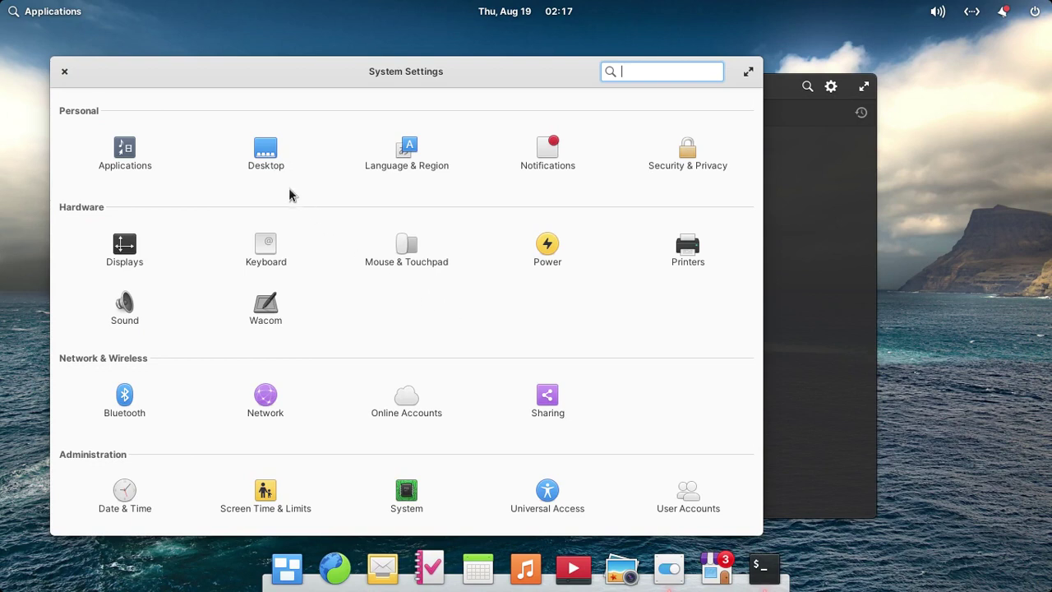
left_click(270, 158)
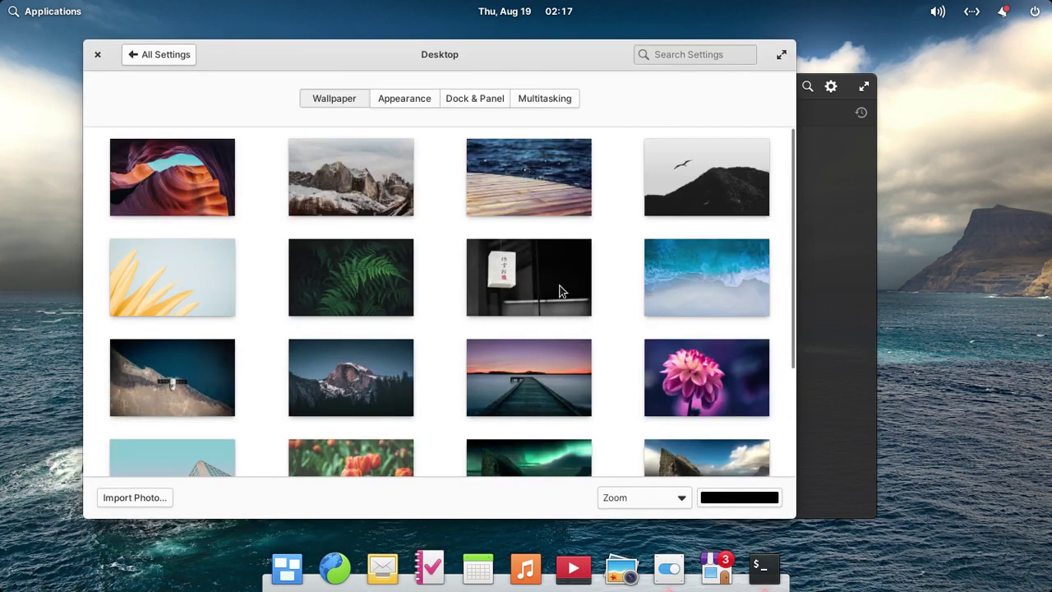
left_click(220, 198)
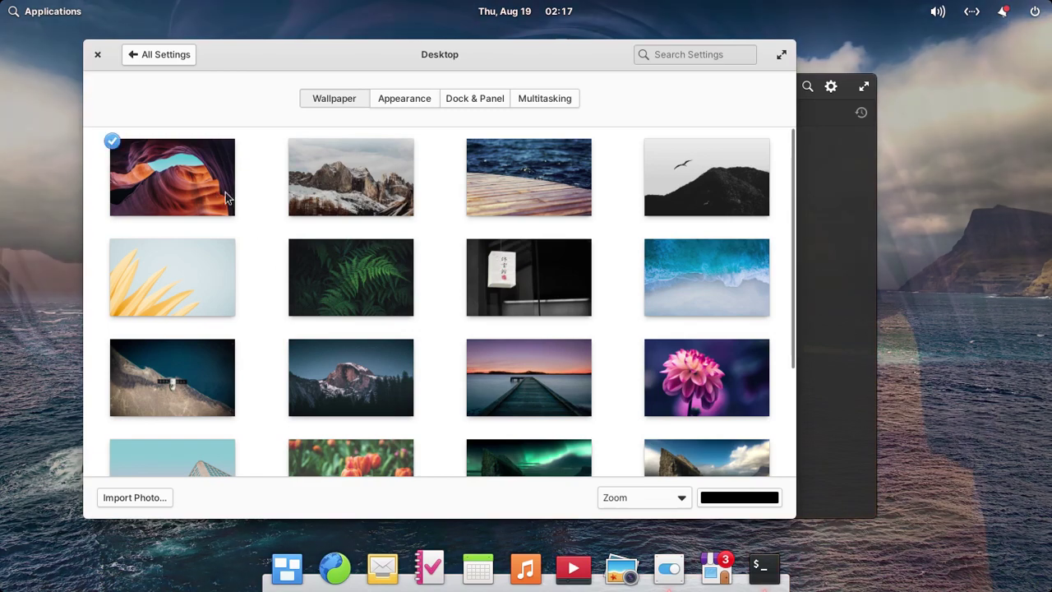
Switch the system style to Dark on the Appearance page.
left_click_drag(508, 109, 505, 31)
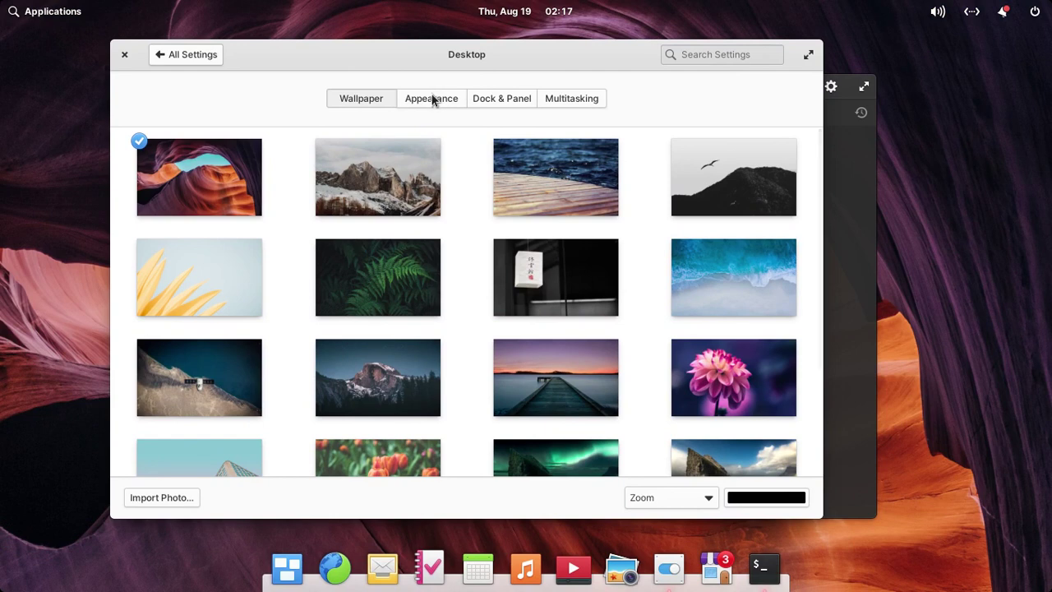
left_click(431, 98)
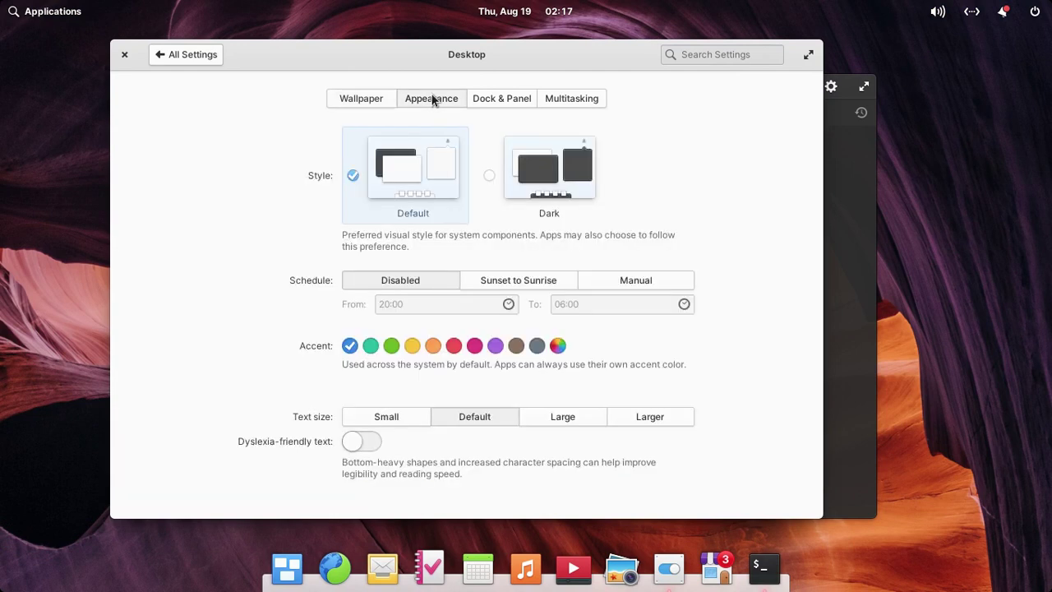
left_click(490, 177)
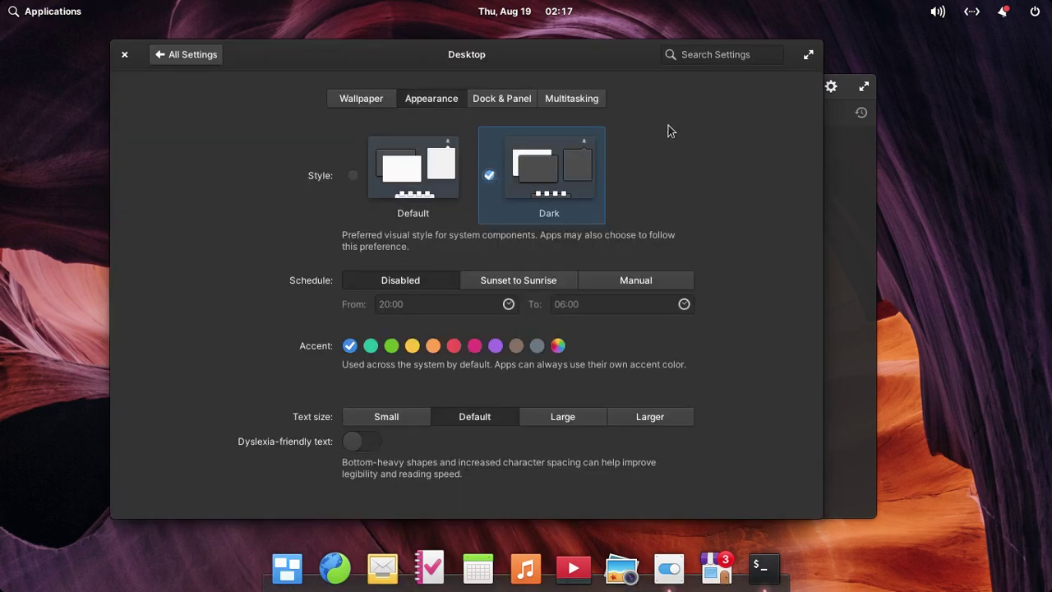
left_click(41, 13)
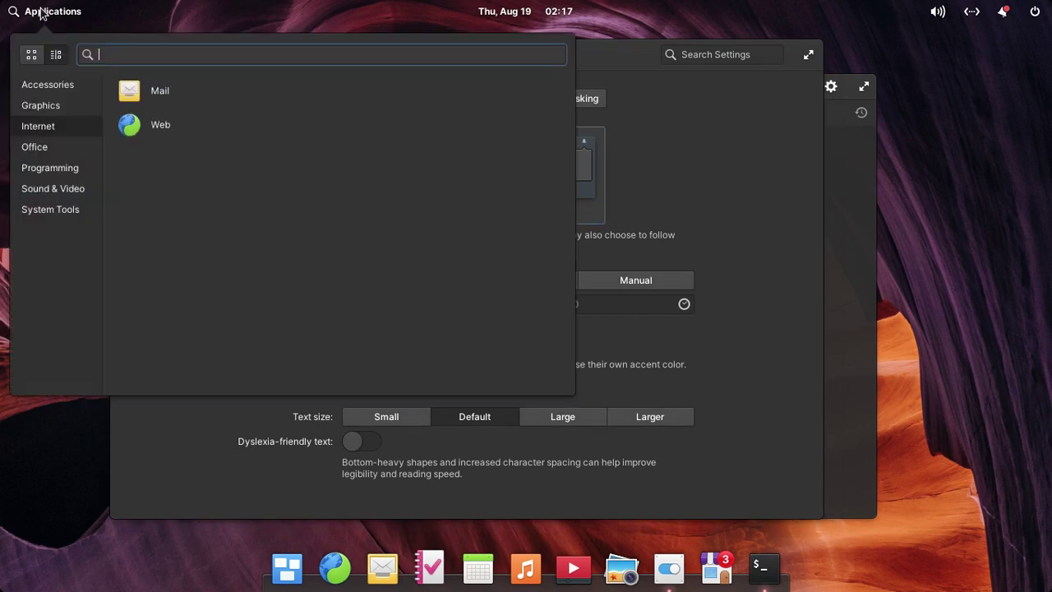
left_click(41, 14)
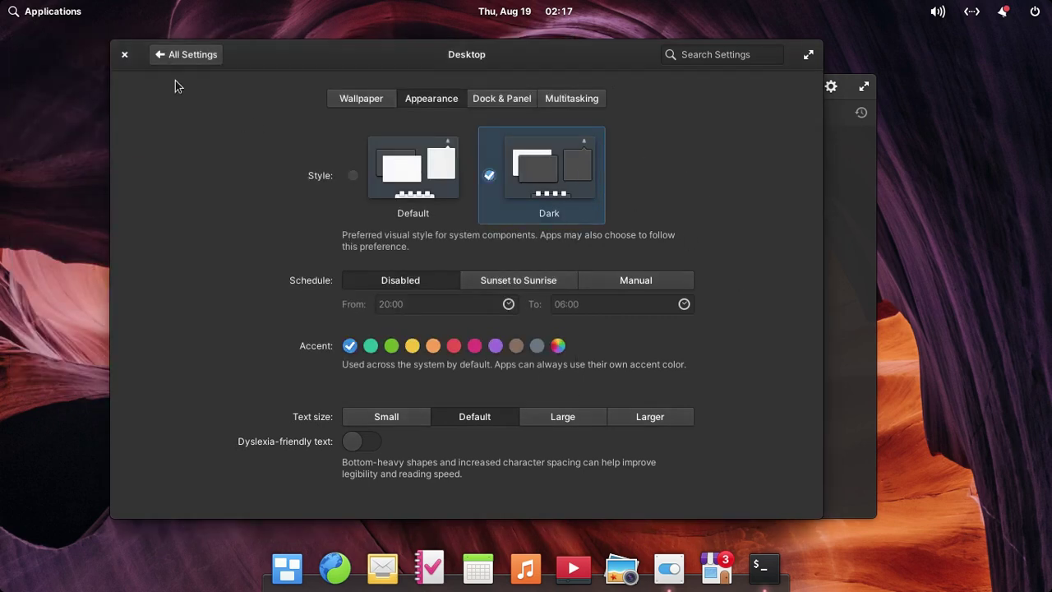
left_click(62, 16)
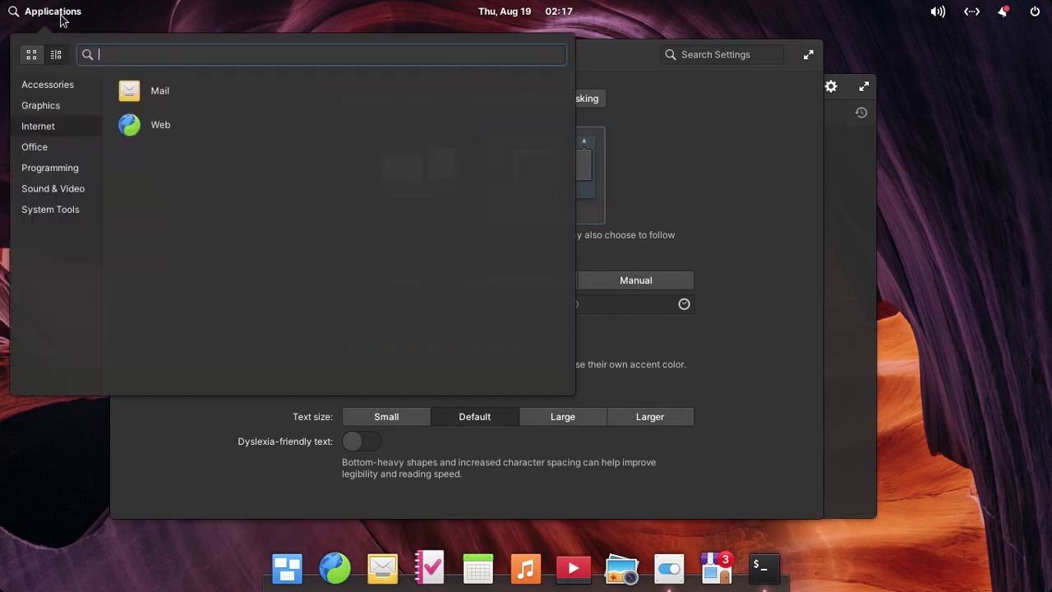
left_click(66, 86)
left_click(64, 108)
left_click(53, 134)
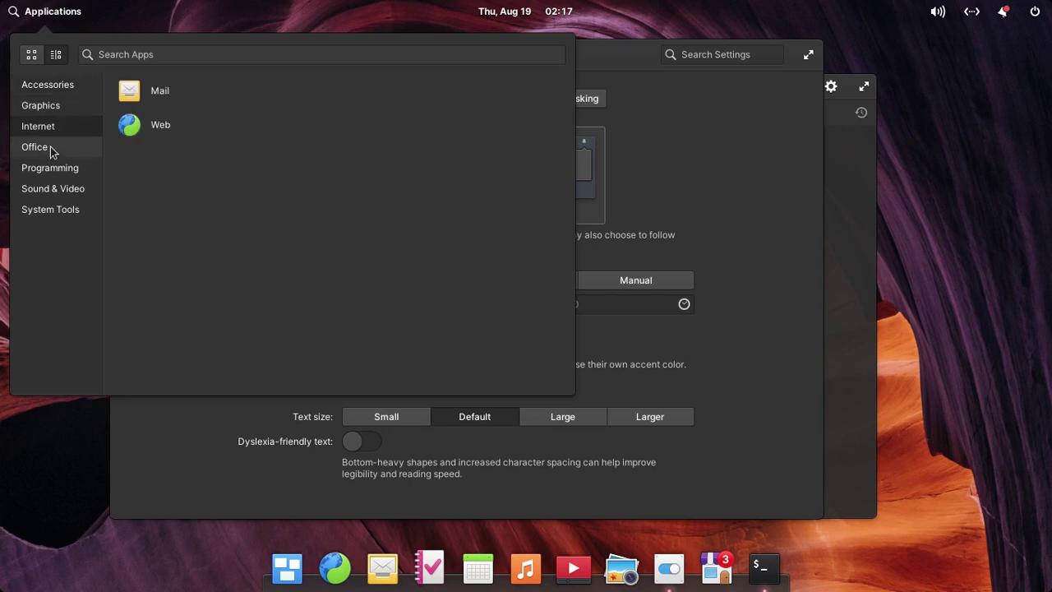
left_click(19, 149)
left_click(61, 170)
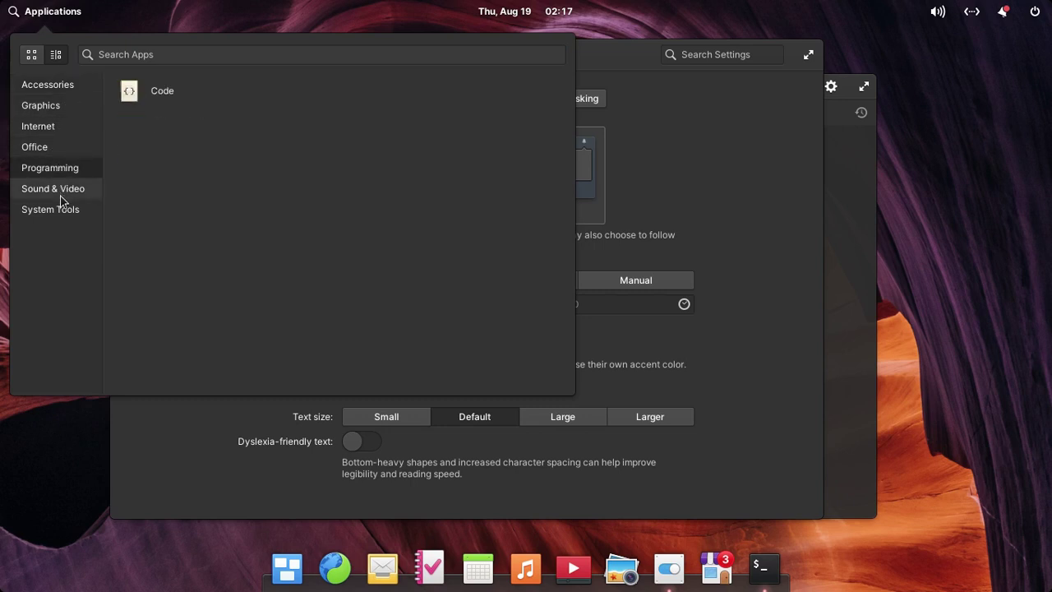
left_click(61, 196)
left_click(70, 212)
left_click(71, 191)
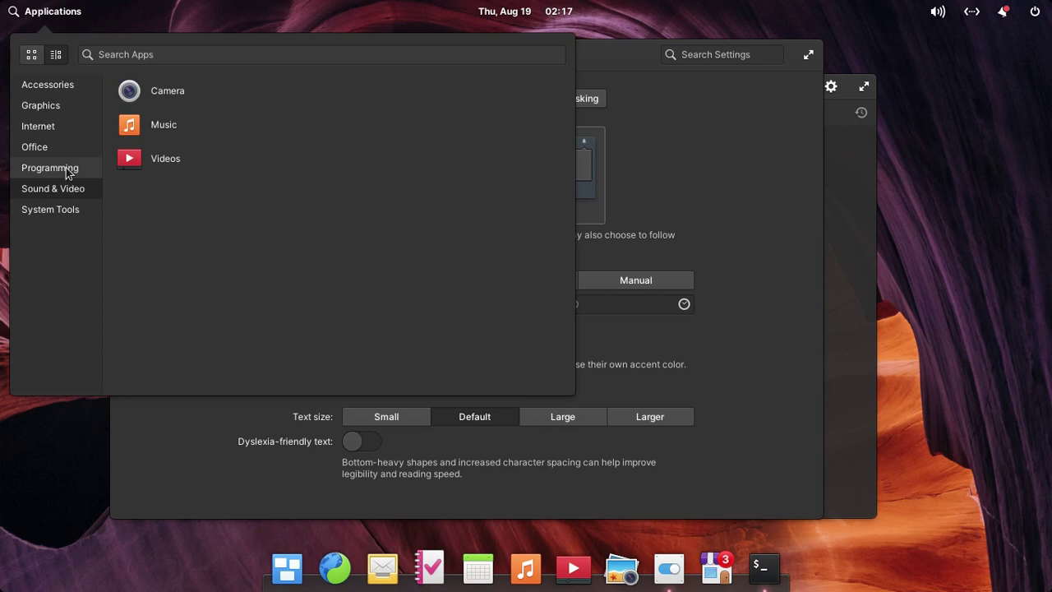
left_click(67, 169)
left_click(27, 147)
left_click(62, 127)
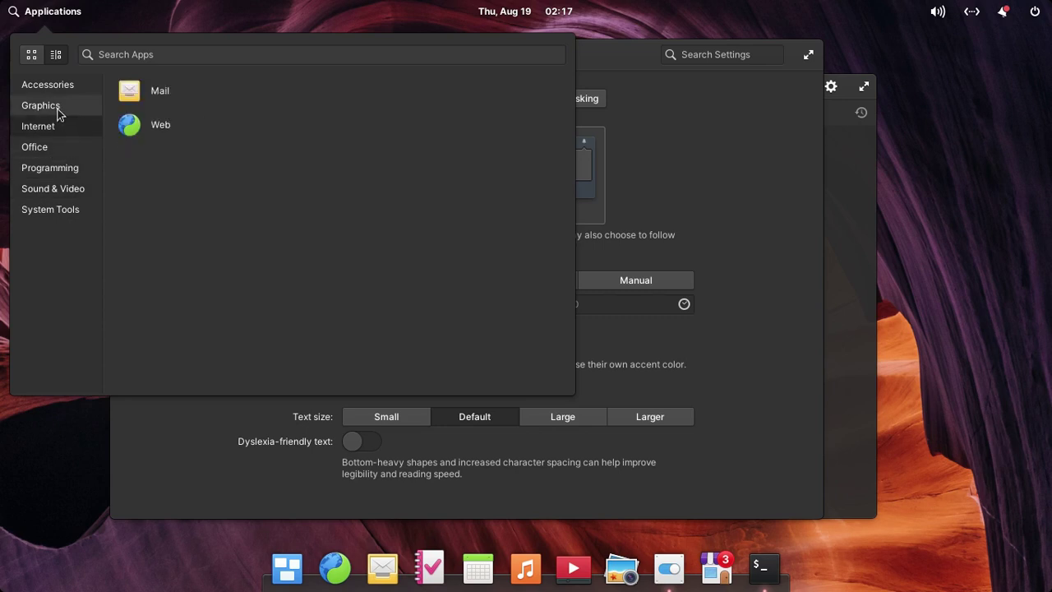
left_click(59, 106)
left_click(64, 85)
left_click(52, 112)
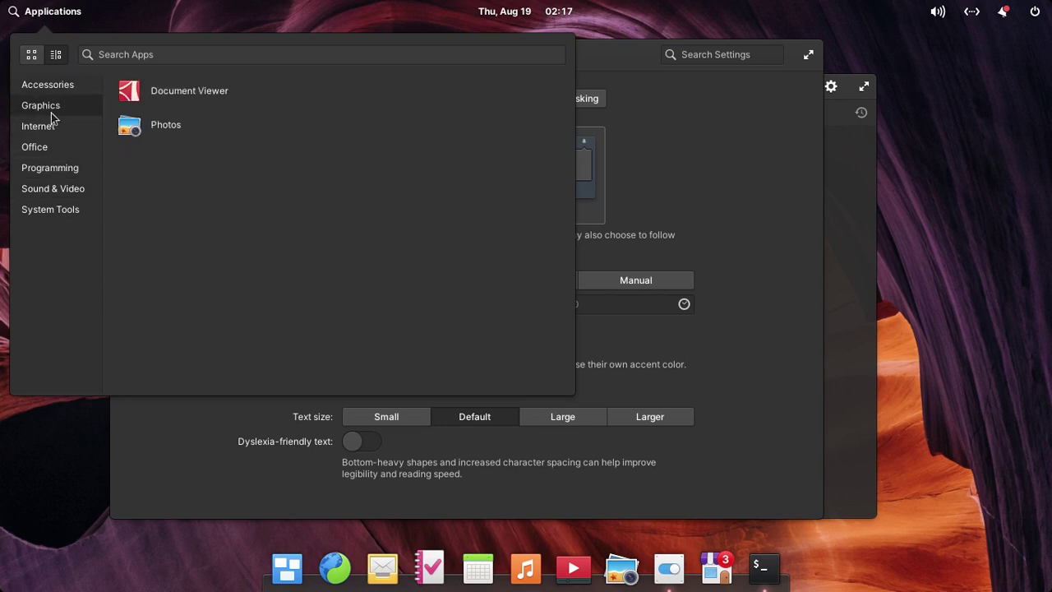
left_click(50, 129)
left_click(52, 152)
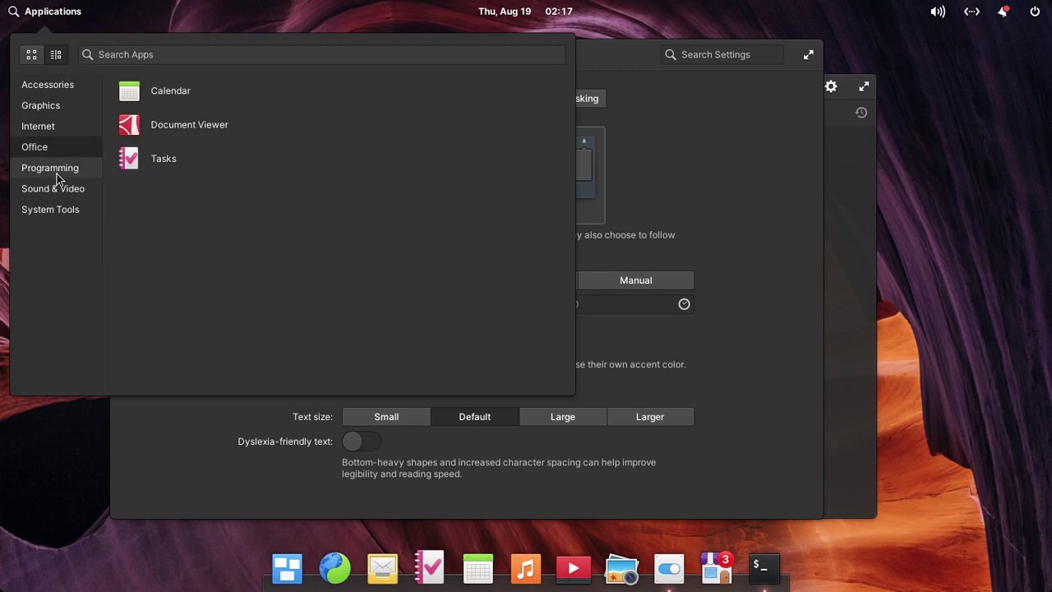
left_click(56, 174)
left_click(61, 190)
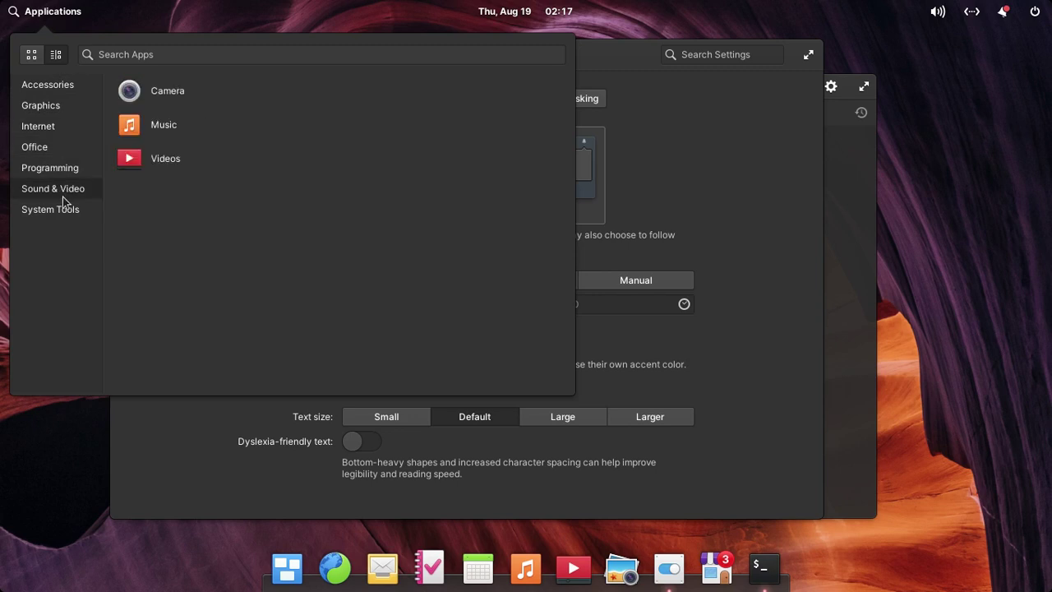
left_click(64, 209)
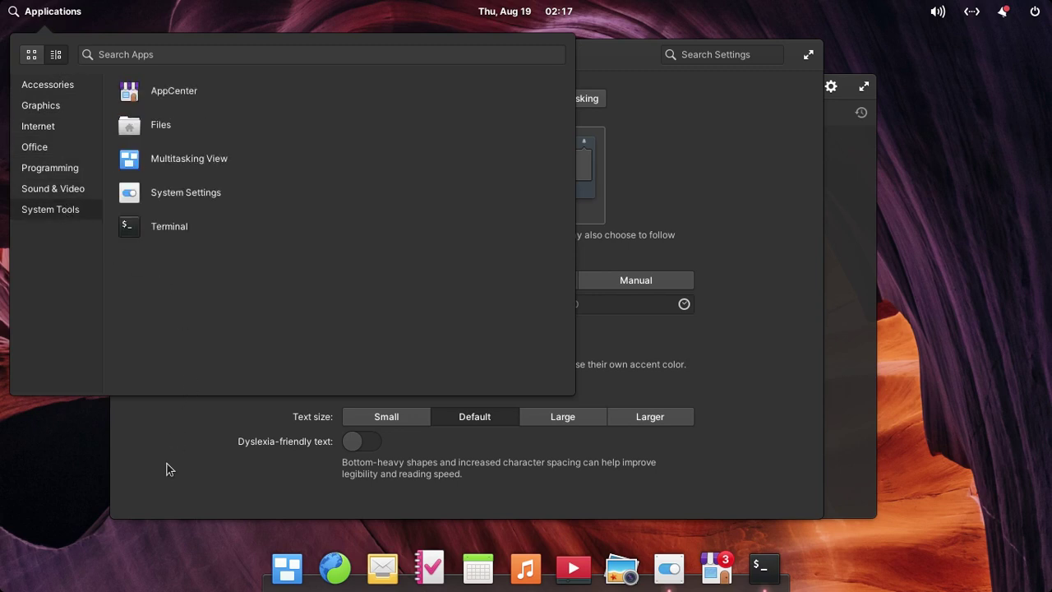
left_click(164, 469)
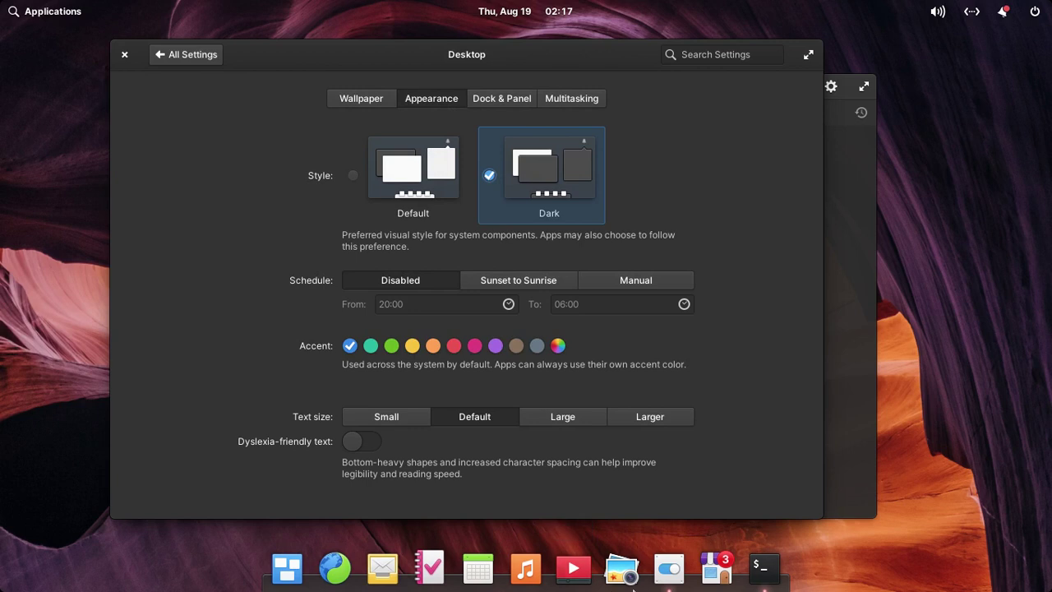
Turn on Panel translucency under Dock & Panel, then close System Settings.
left_click(507, 97)
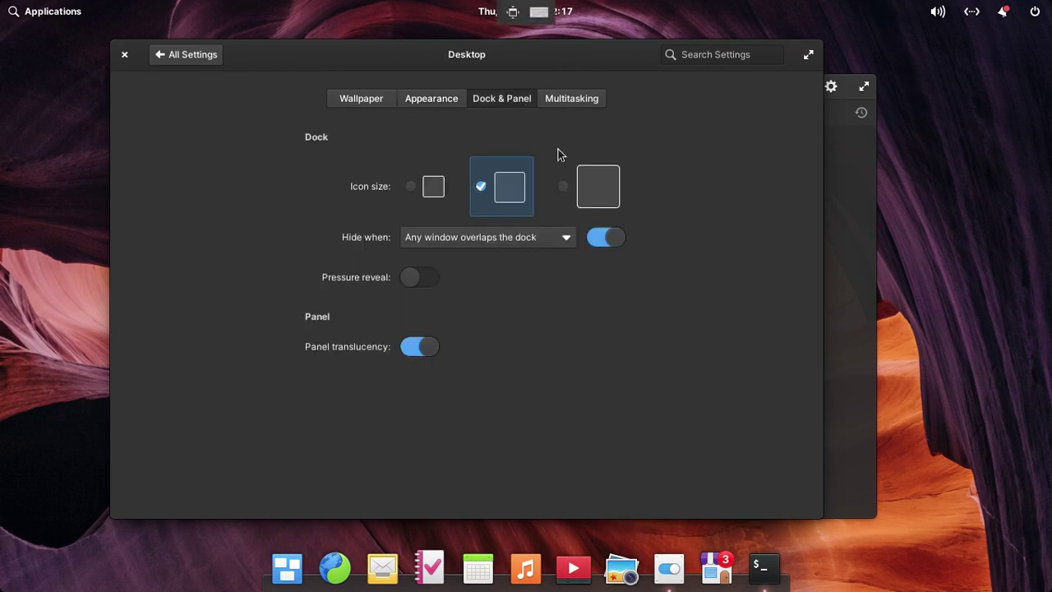
left_click(410, 347)
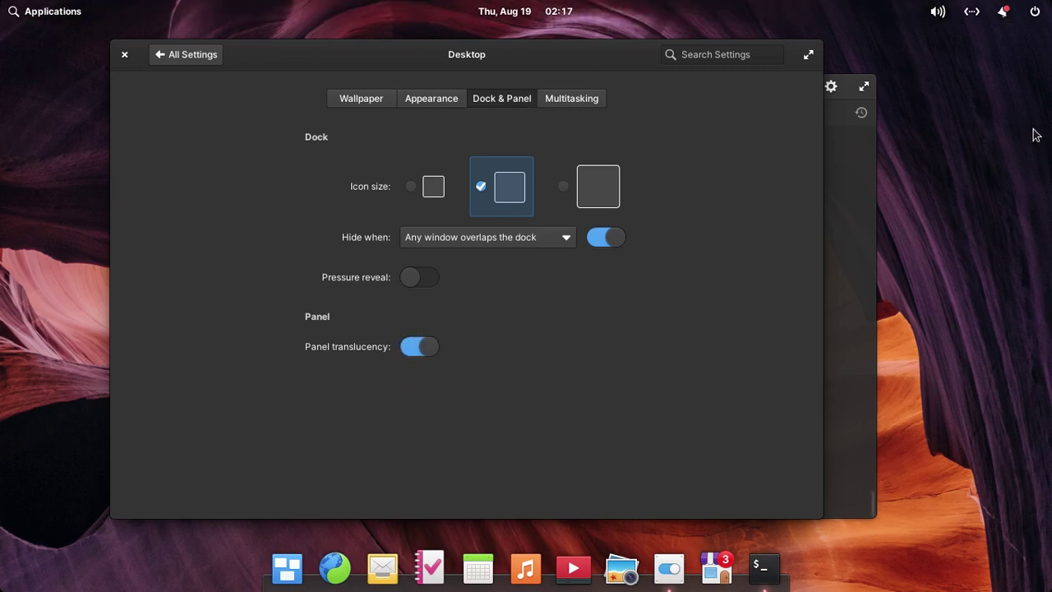
left_click(416, 348)
left_click(417, 347)
left_click(126, 56)
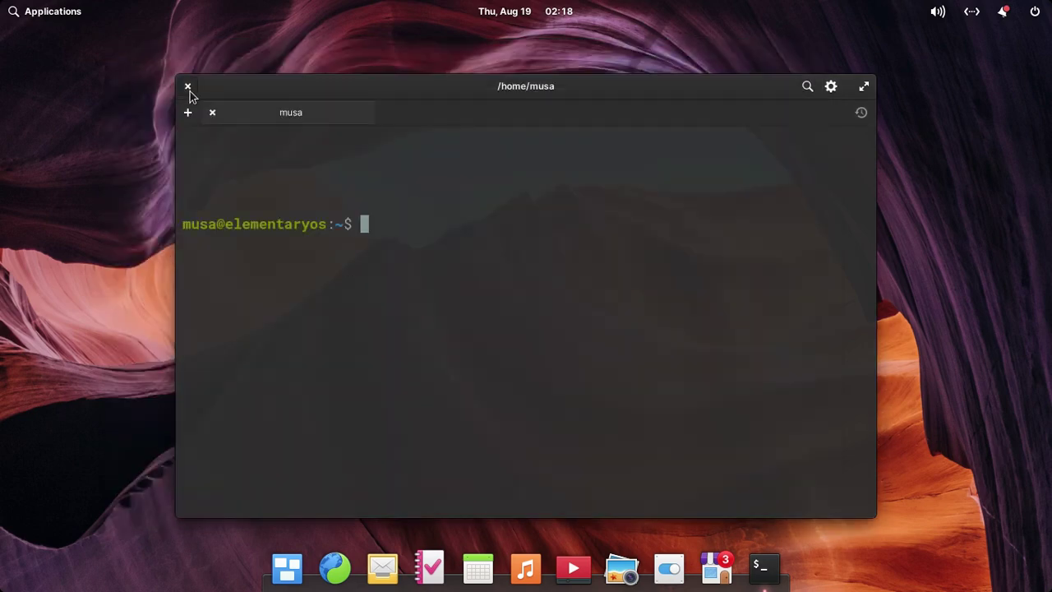
Close the Terminal and launch the Files manager on the home folder.
left_click(187, 87)
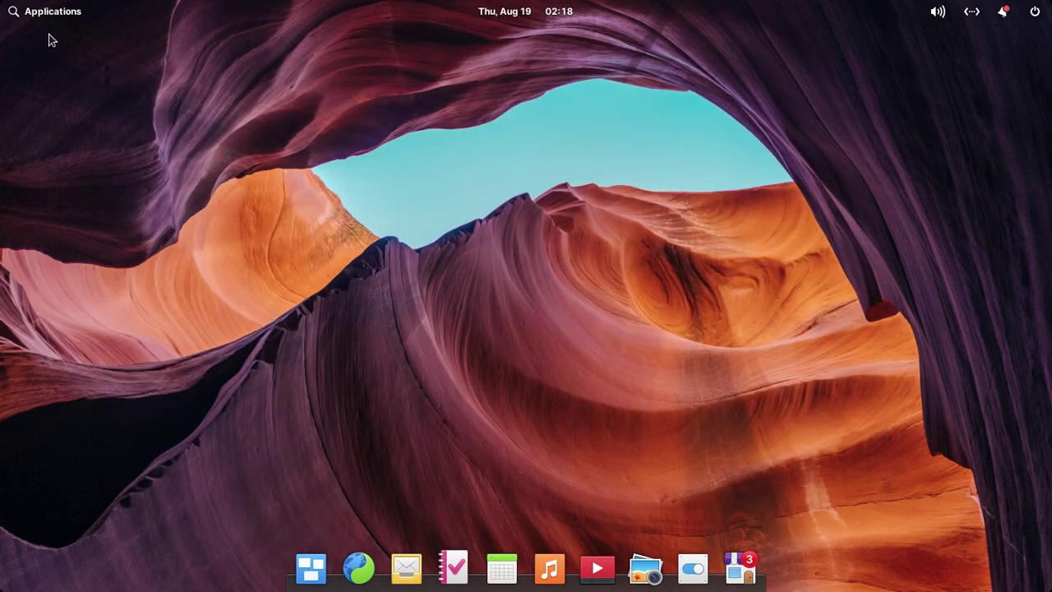
left_click(43, 18)
left_click(159, 131)
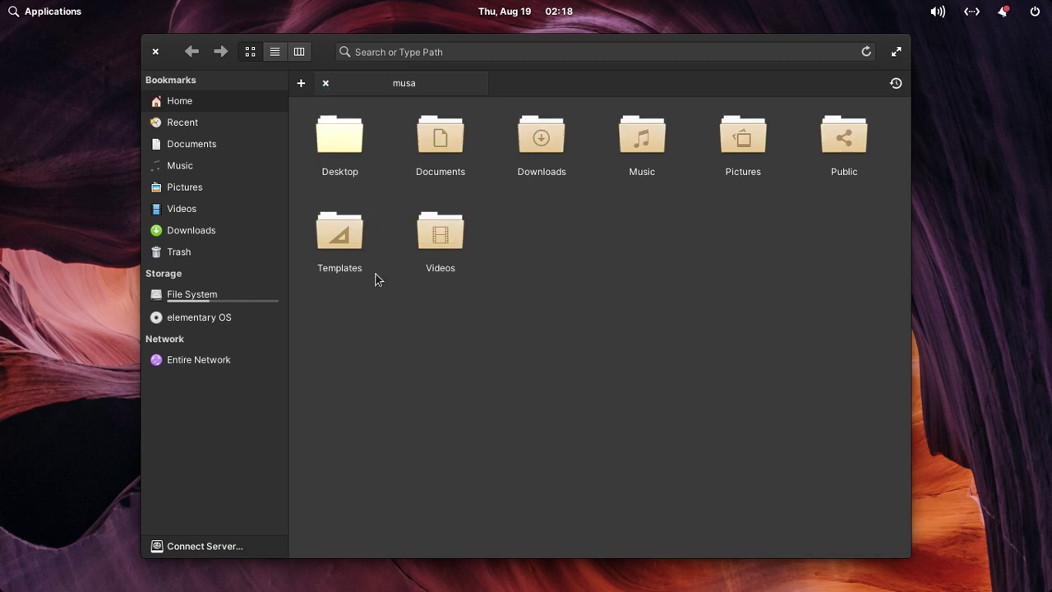
Close Files and leave the virtual machine's fullscreen view on the canyon desktop.
left_click(29, 17)
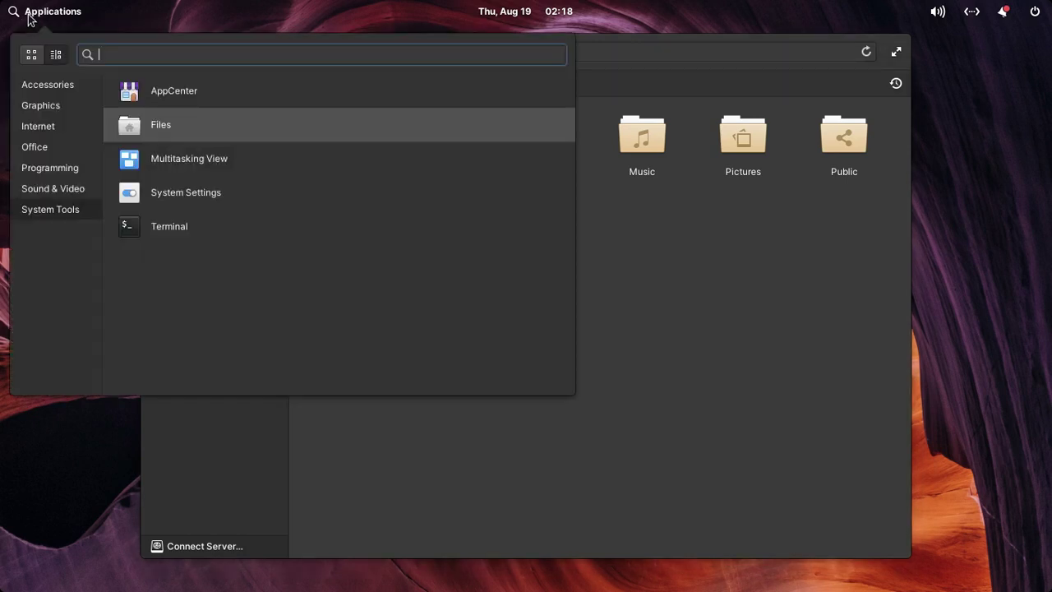
left_click(45, 87)
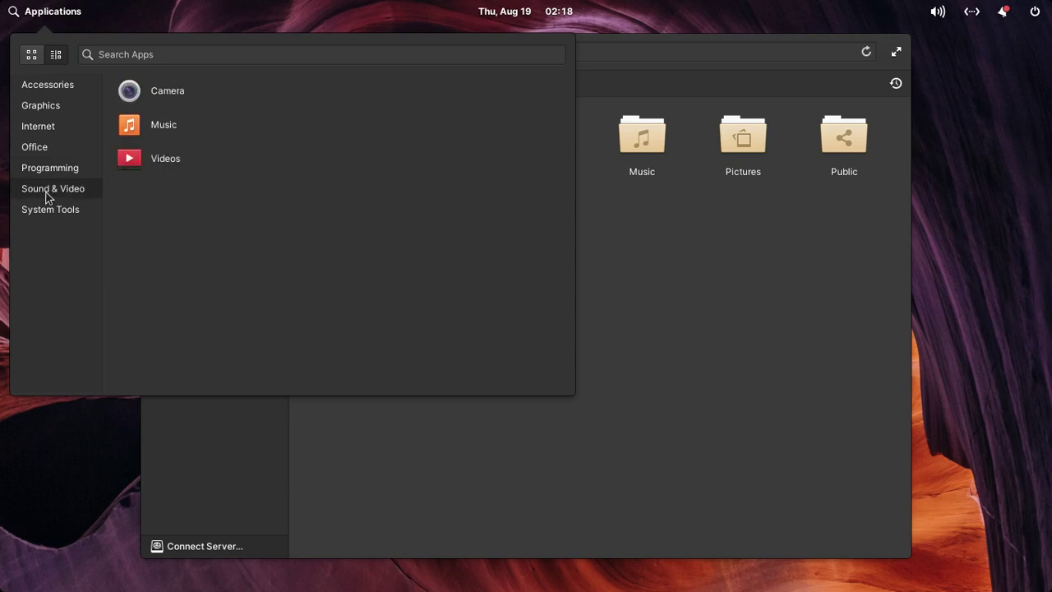
left_click(667, 314)
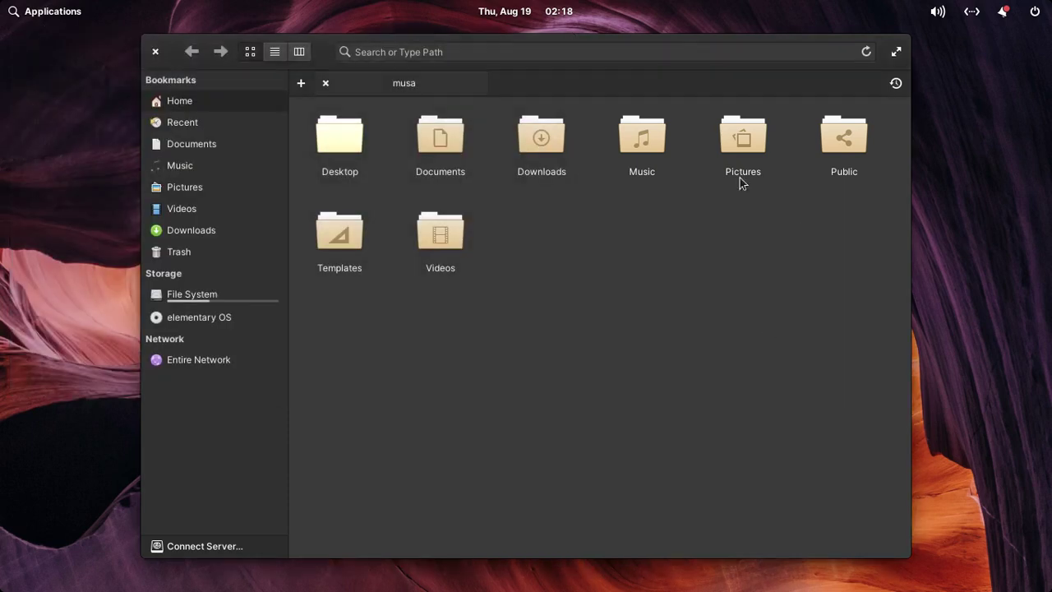
left_click(154, 51)
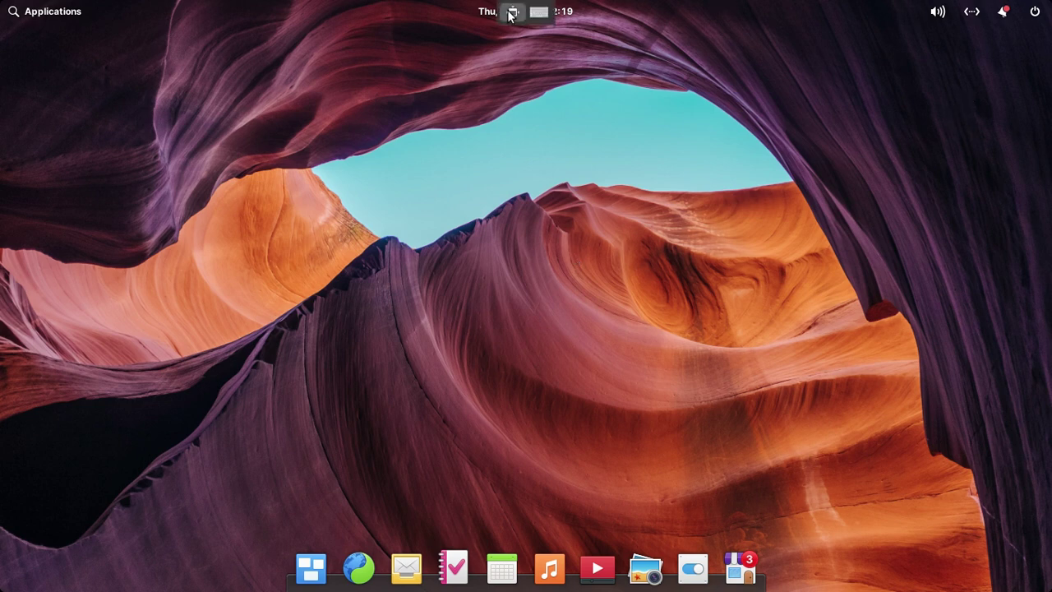
left_click(511, 13)
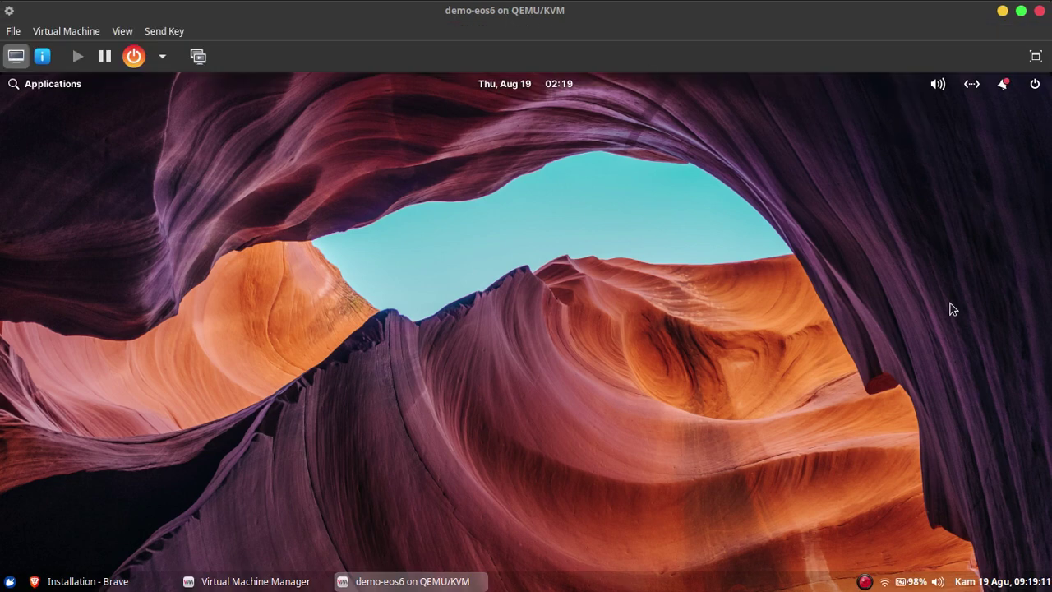